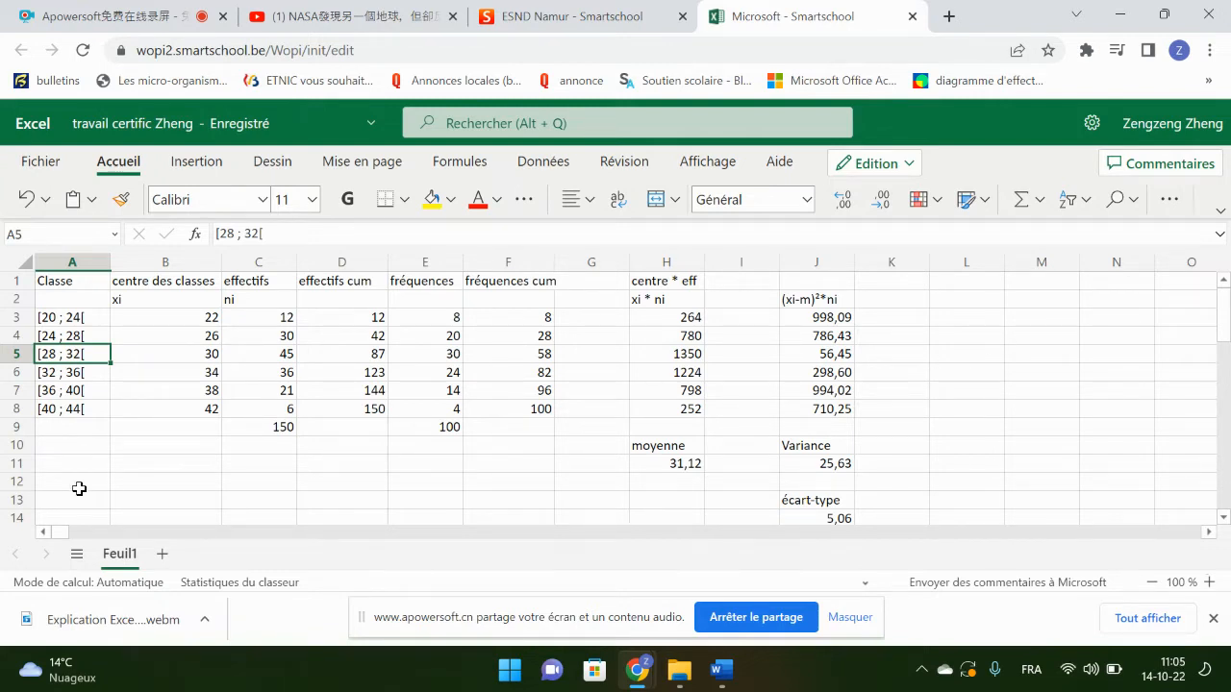
pyautogui.click(478, 205)
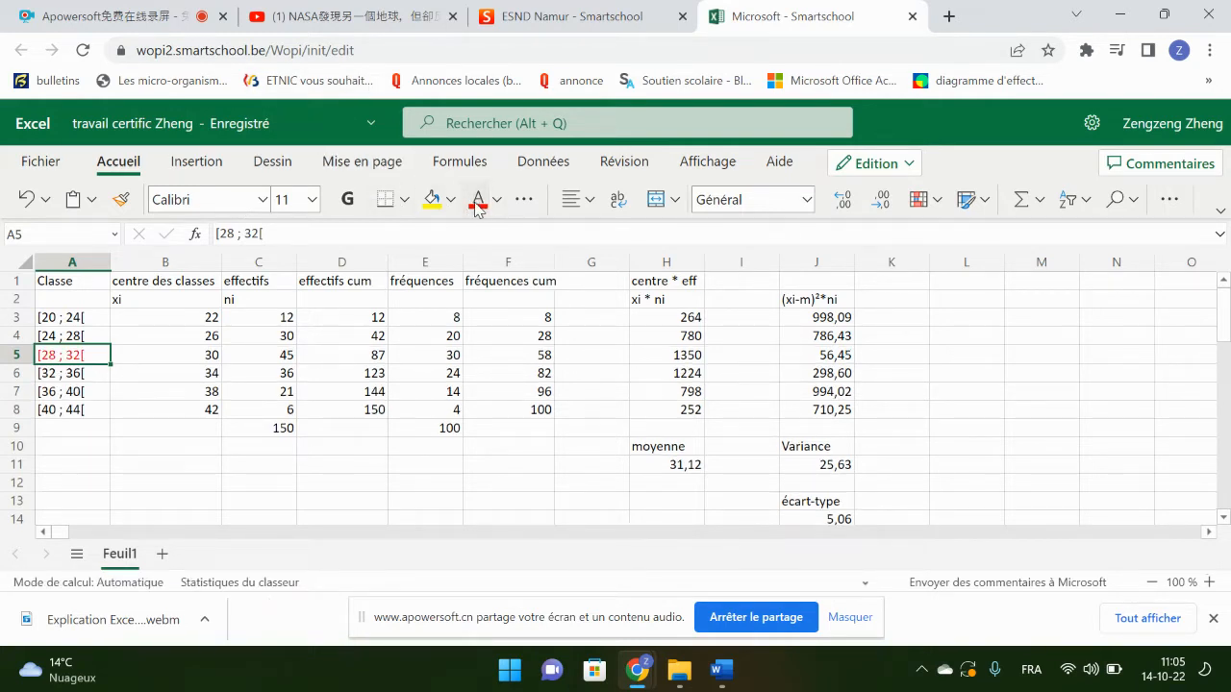
pyautogui.click(497, 202)
pyautogui.click(507, 309)
pyautogui.click(124, 464)
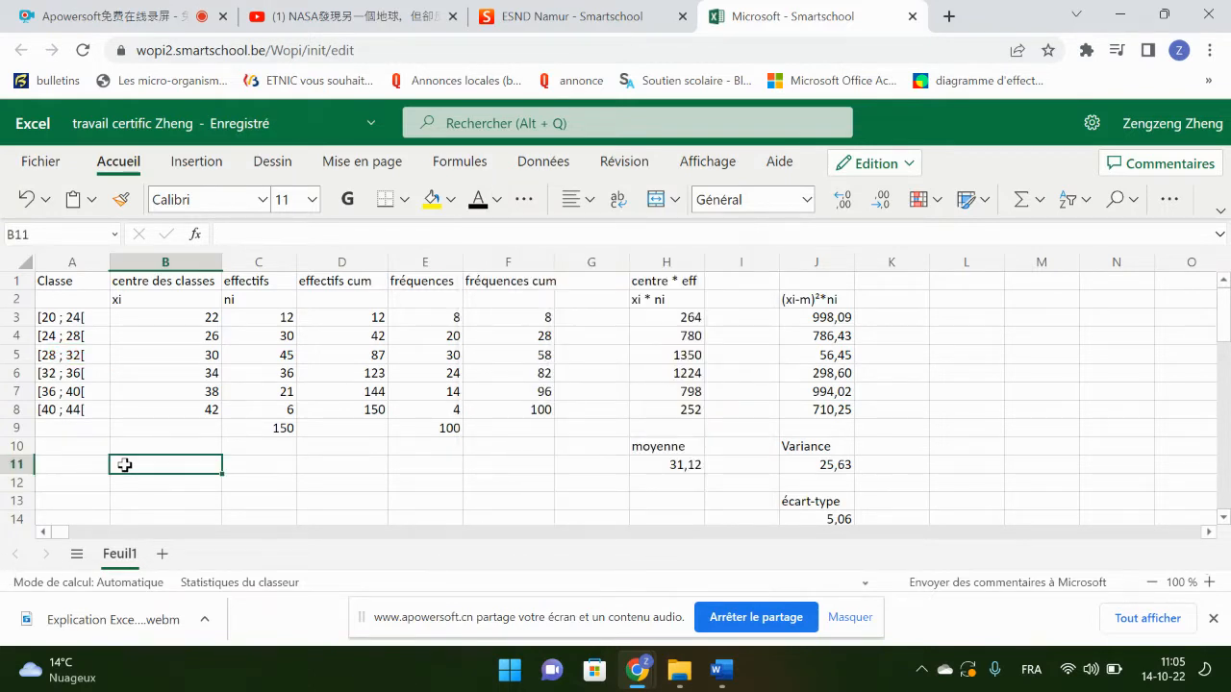
pyautogui.click(57, 321)
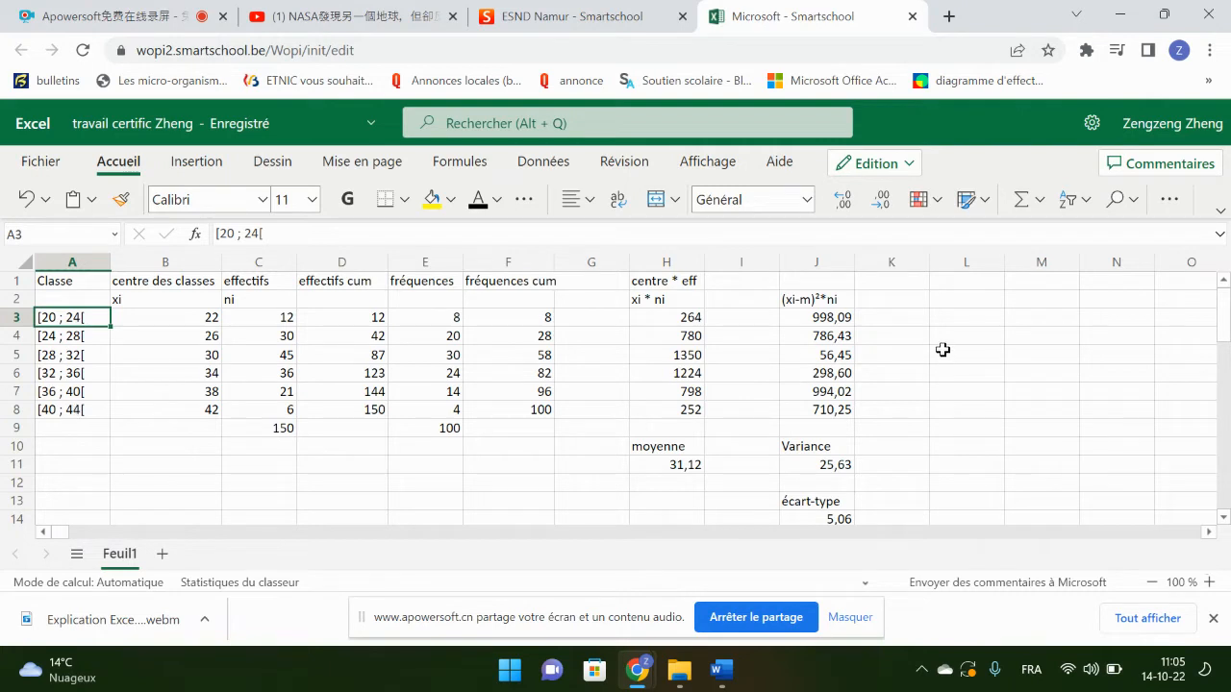
# Step: Enter the heading "axe x" in cell L1 and the starting value 20 in L2
pyautogui.click(953, 284)
pyautogui.write('axe x')
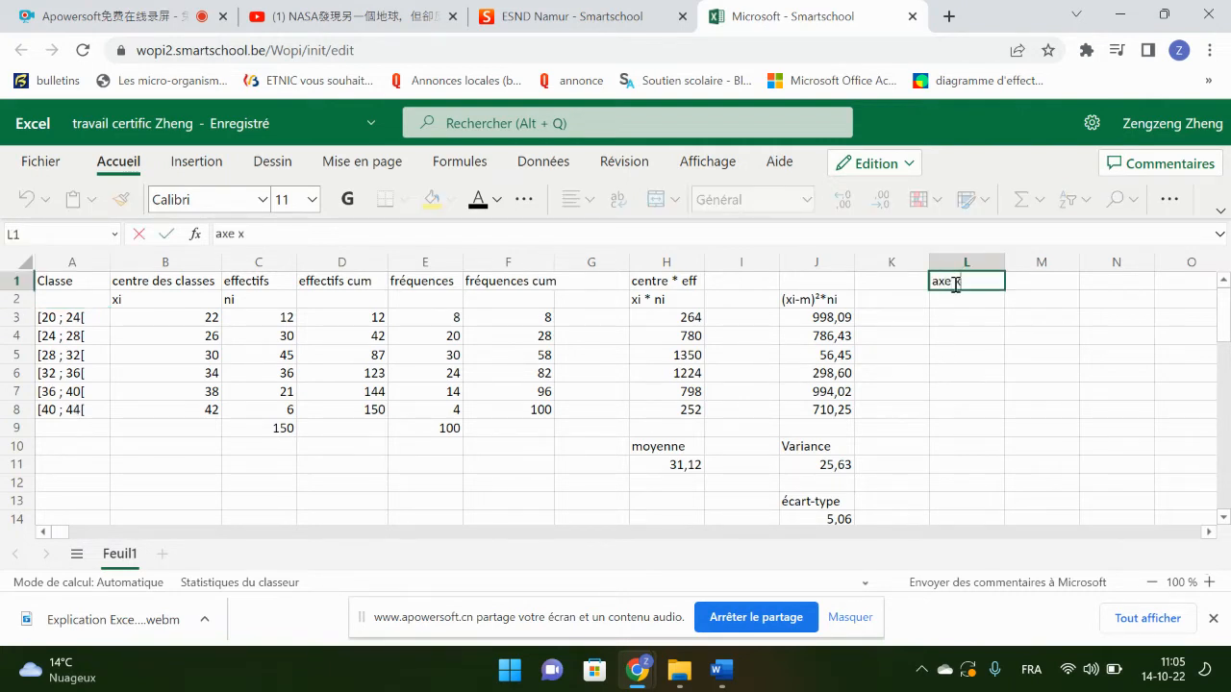
pyautogui.press('Return')
pyautogui.write('20')
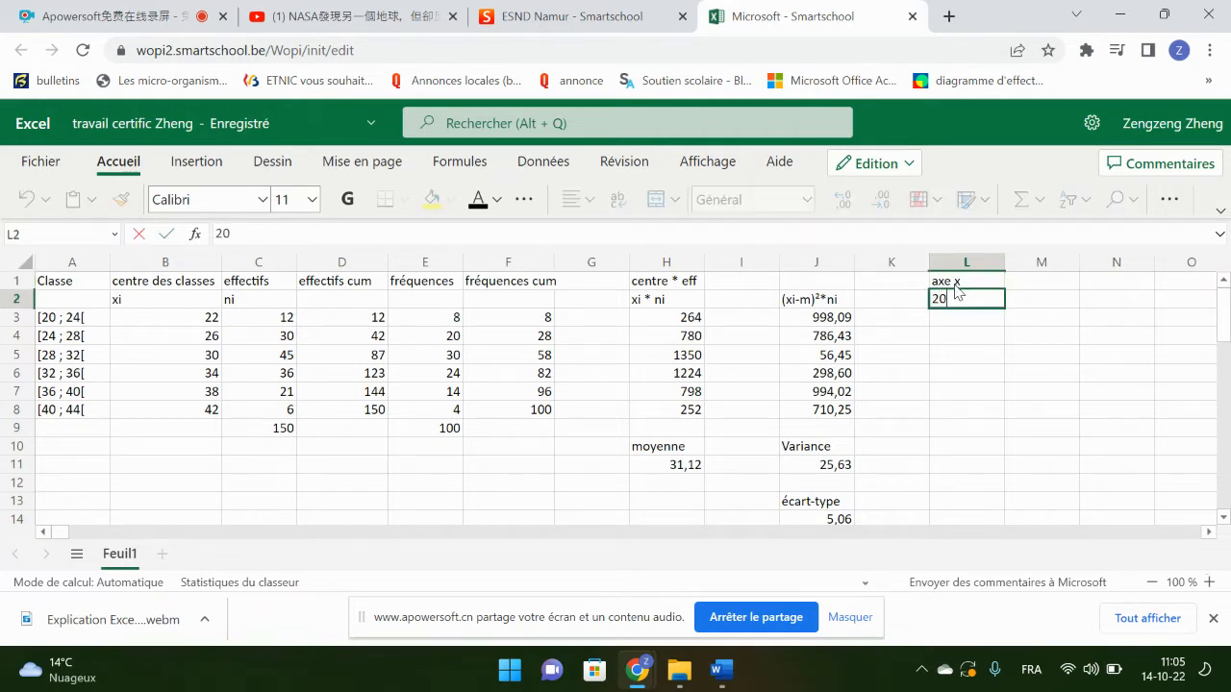
pyautogui.press('Return')
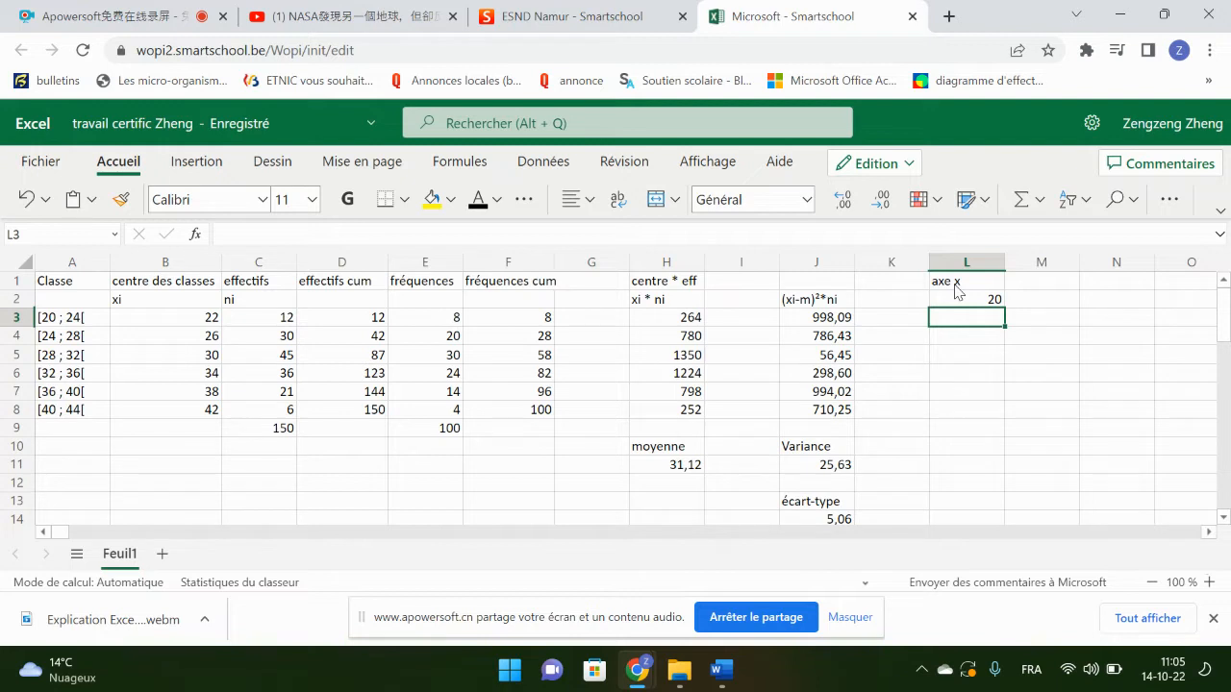
# Step: Enter the formula =L2+4 in cell L3 and fill it down to L8
pyautogui.write('=')
pyautogui.click(986, 300)
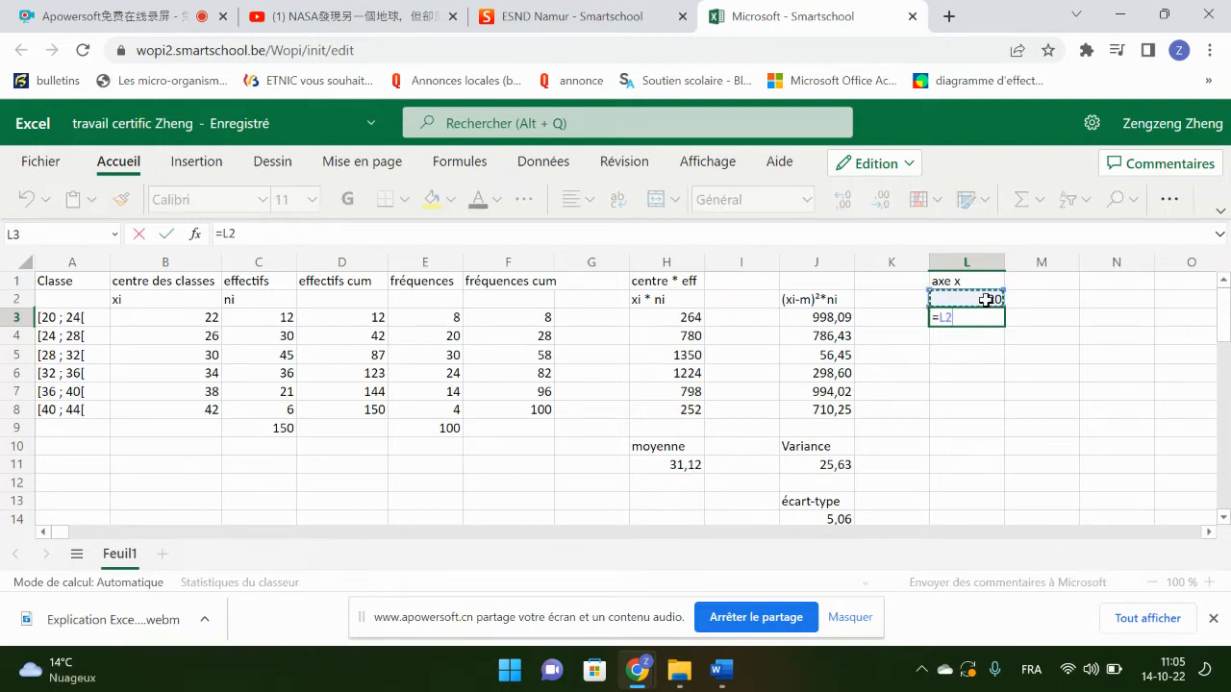
pyautogui.write('+4')
pyautogui.press('Return')
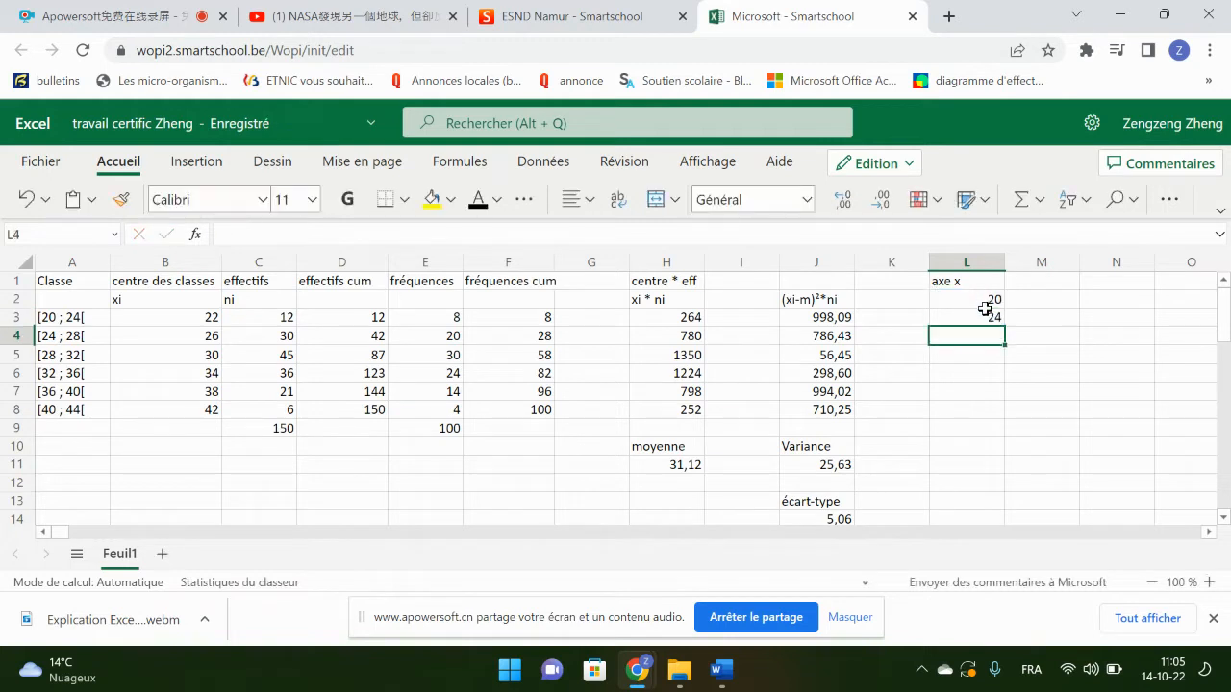
pyautogui.click(993, 318)
pyautogui.moveTo(1004, 327); pyautogui.dragTo(1011, 414)
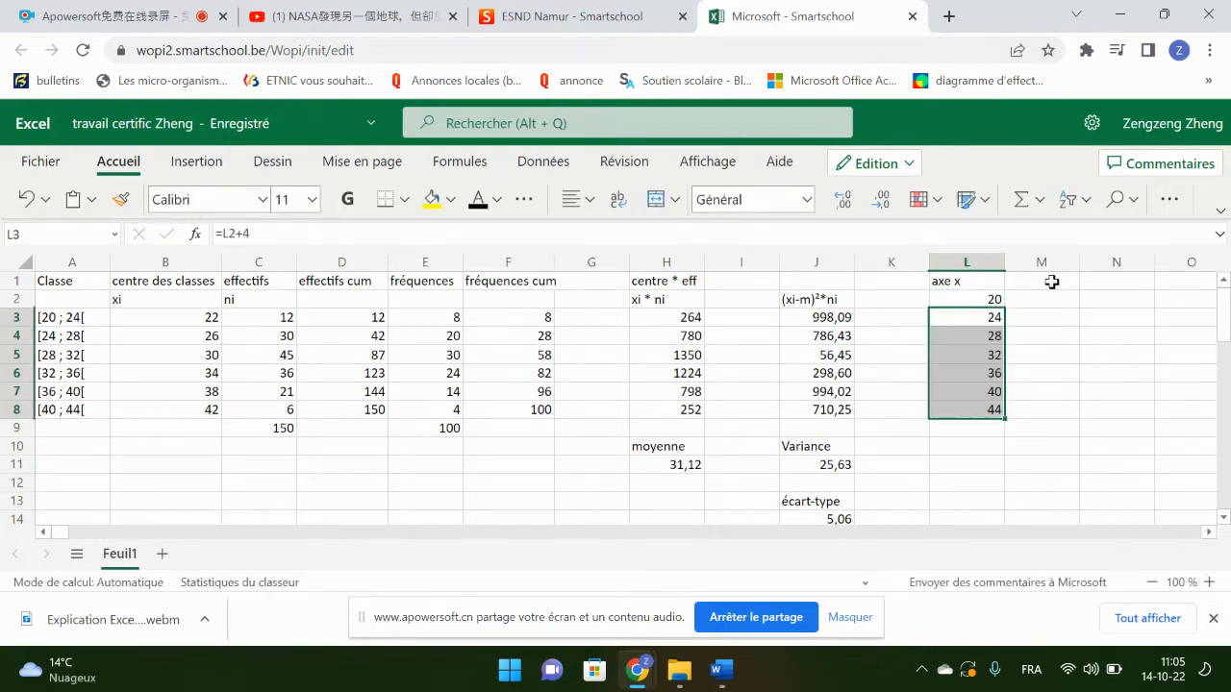
# Step: Enter the heading "axe y" in cell M1 and the starting value 0 in M2
pyautogui.click(1046, 283)
pyautogui.write('axe')
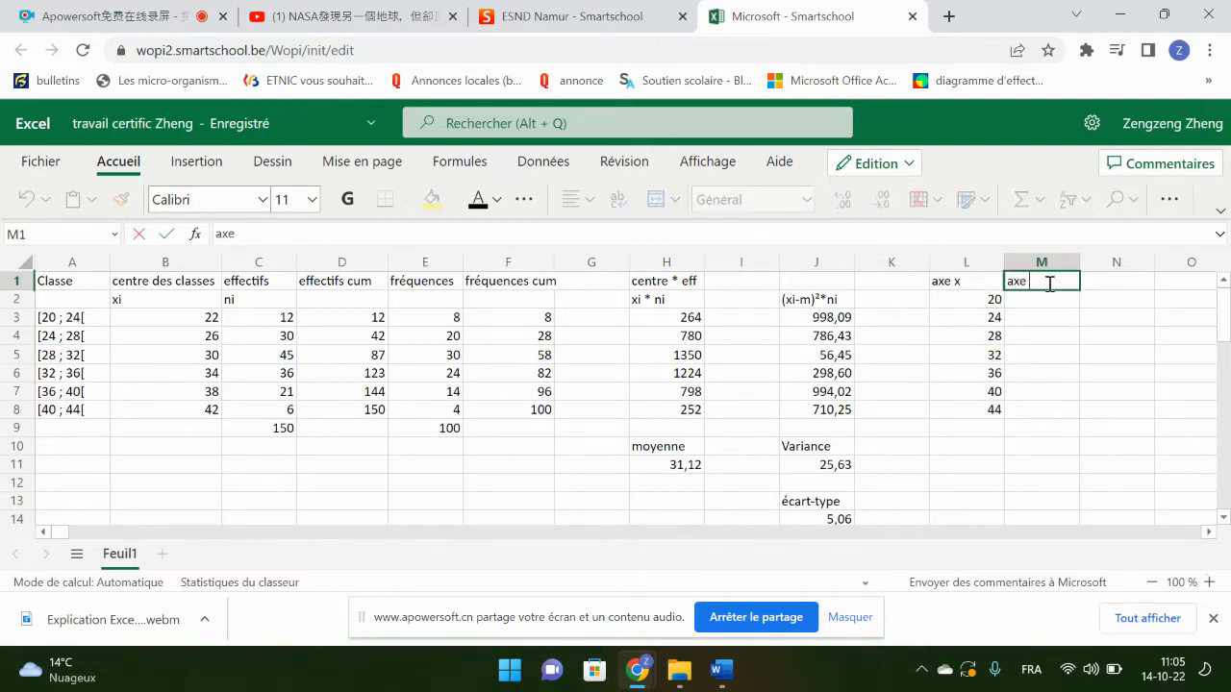
pyautogui.write(' y')
pyautogui.press('Return')
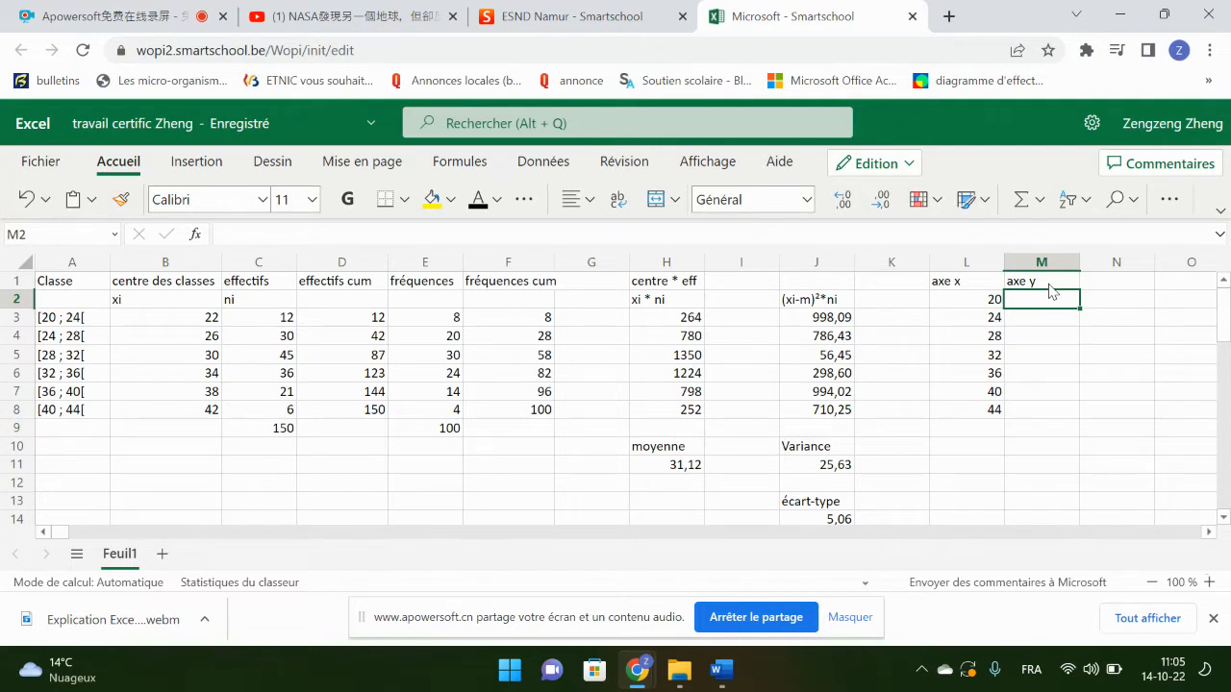
pyautogui.write('0')
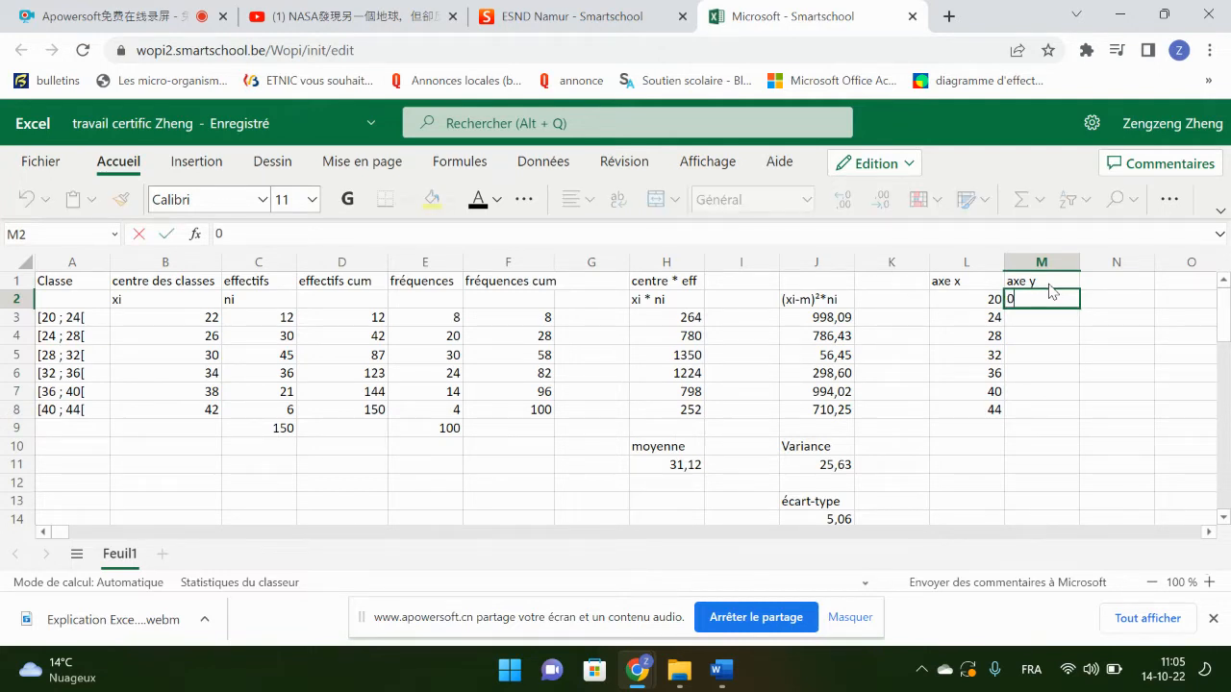
pyautogui.press('Return')
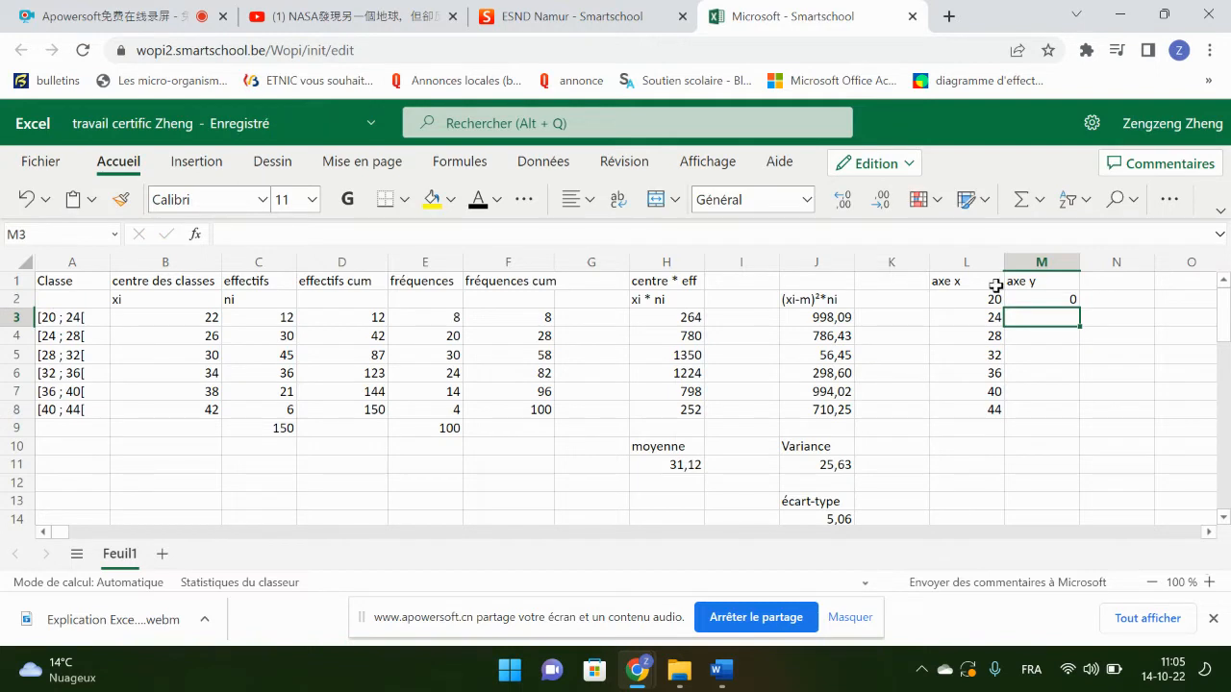
pyautogui.click(544, 318)
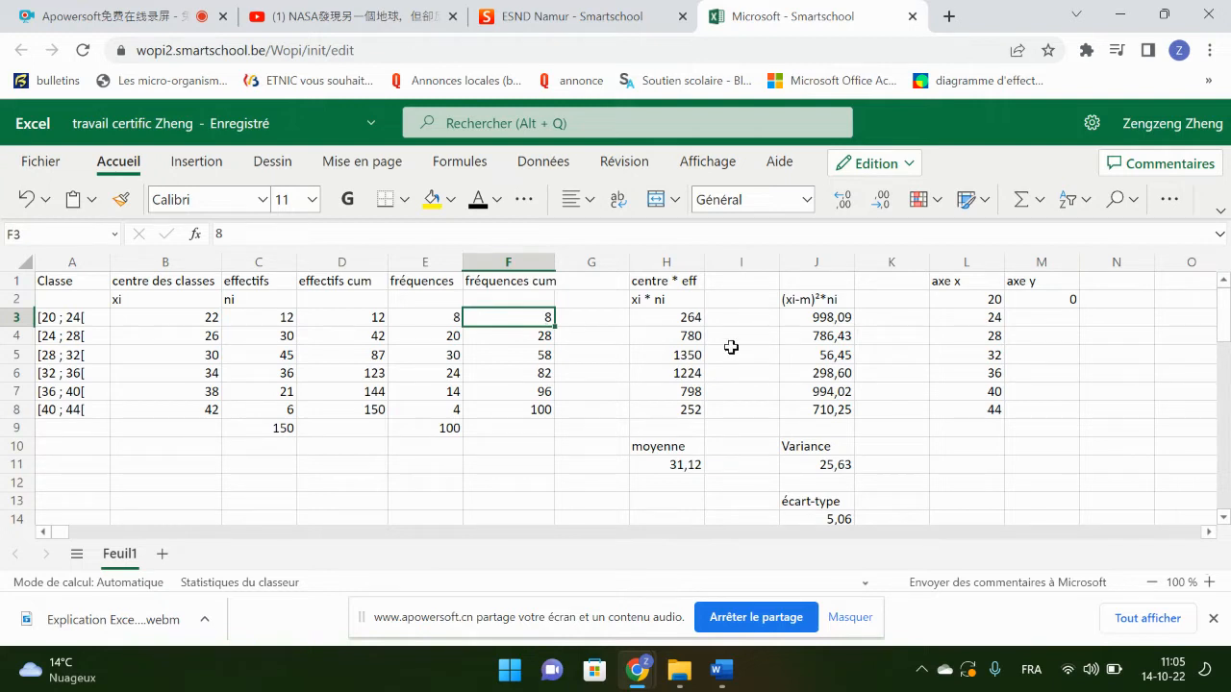
pyautogui.click(548, 336)
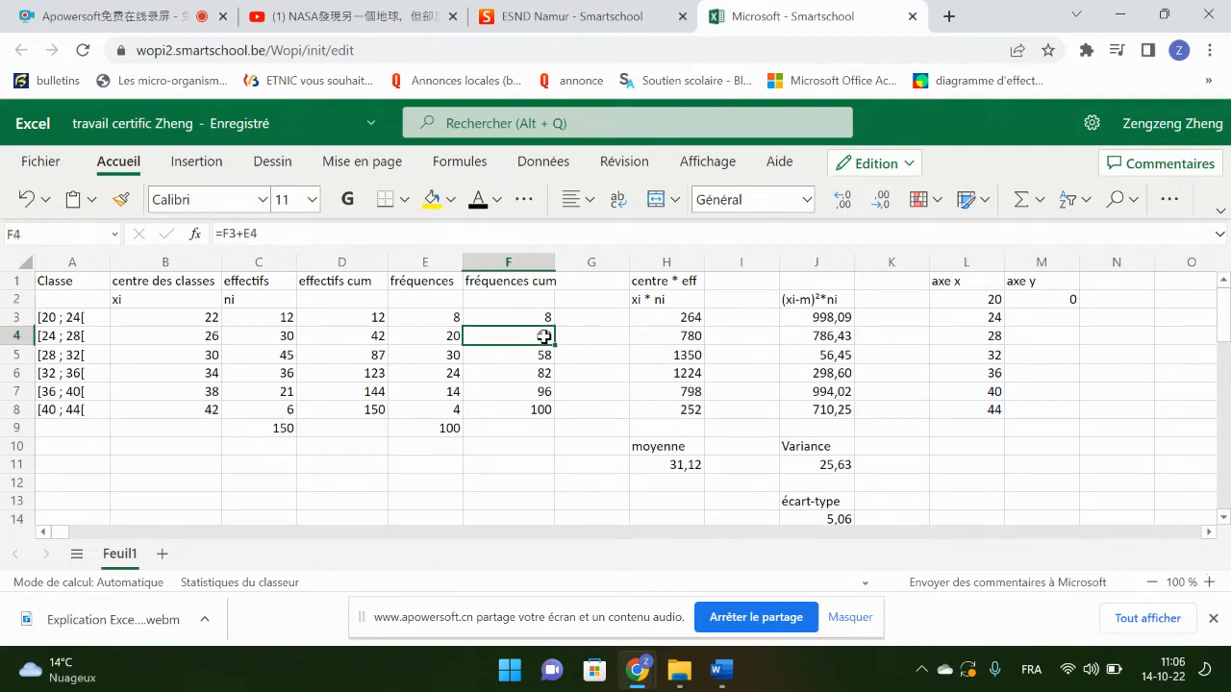
pyautogui.click(1034, 319)
pyautogui.moveTo(535, 318); pyautogui.dragTo(550, 405)
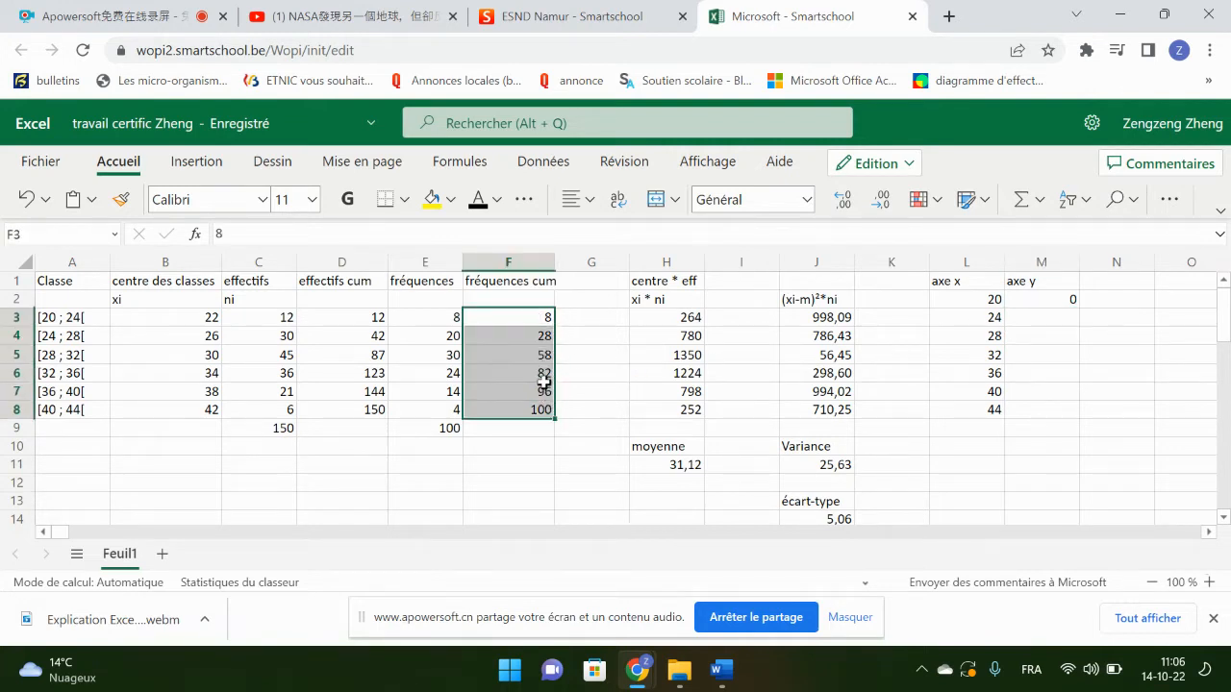
pyautogui.rightClick(534, 334)
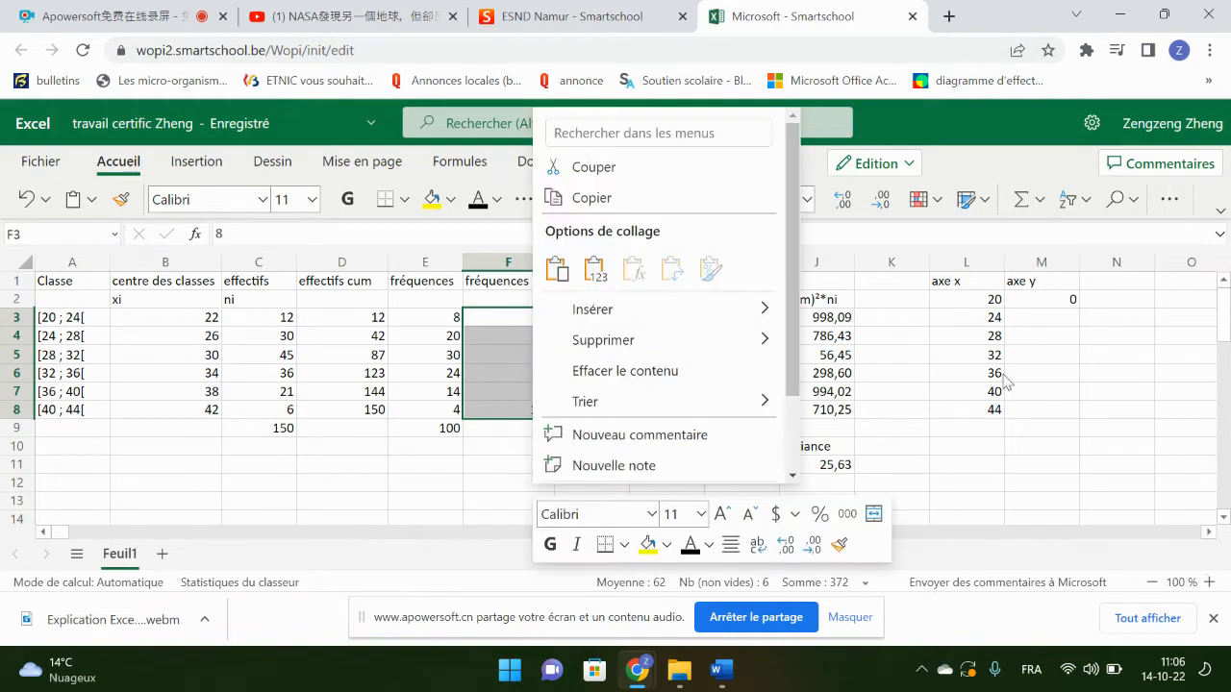
pyautogui.press('Escape')
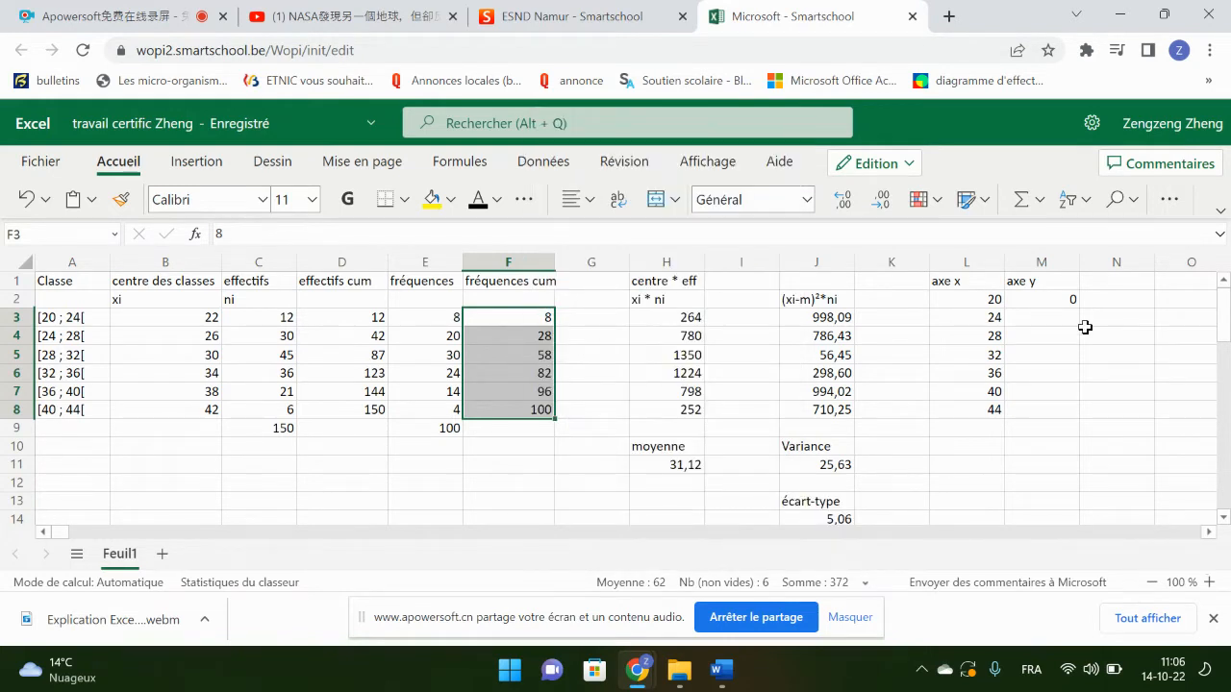
# Step: Link cell M3 to the first cumulative frequency with =F3 and fill the formula down to M8
pyautogui.click(1055, 319)
pyautogui.write('=')
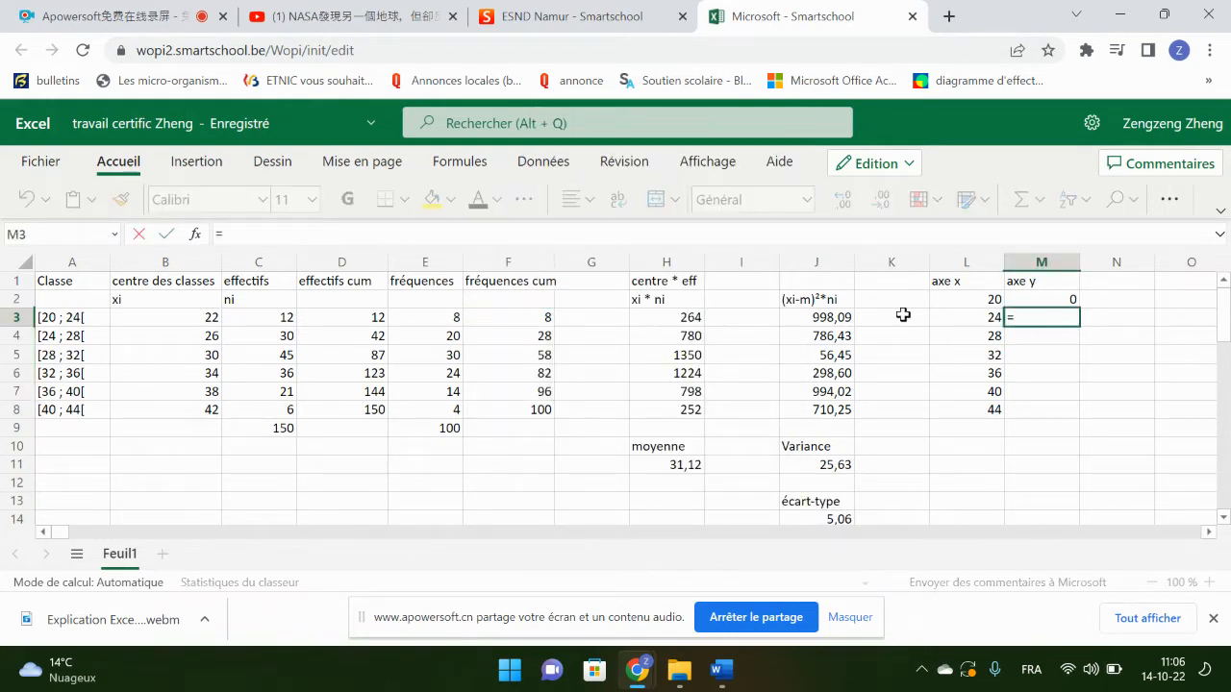
pyautogui.click(519, 321)
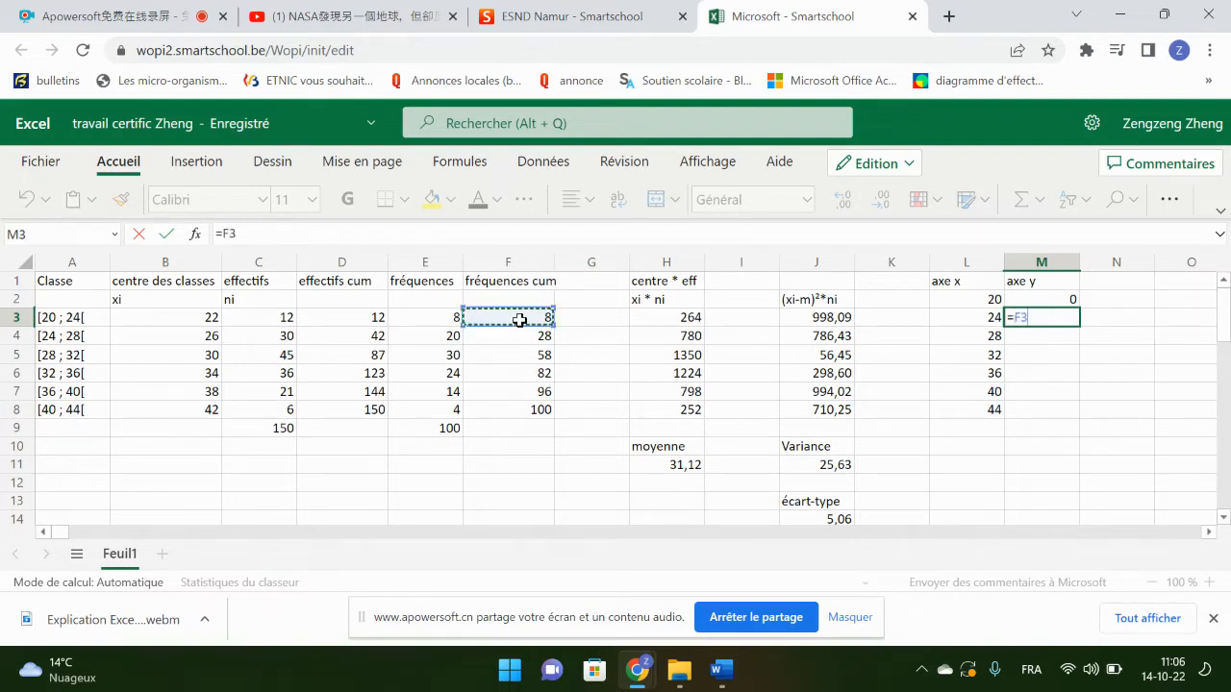
pyautogui.press('Return')
pyautogui.press('Up')
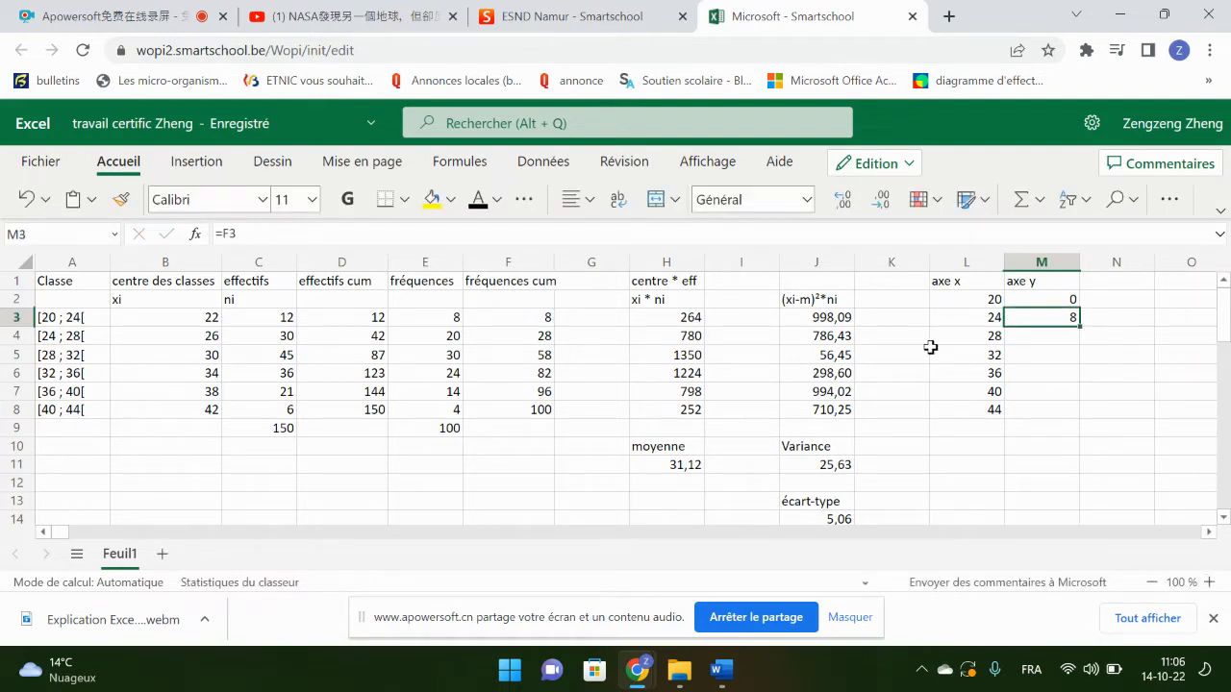
pyautogui.moveTo(1077, 326); pyautogui.dragTo(1015, 411)
pyautogui.click(1013, 484)
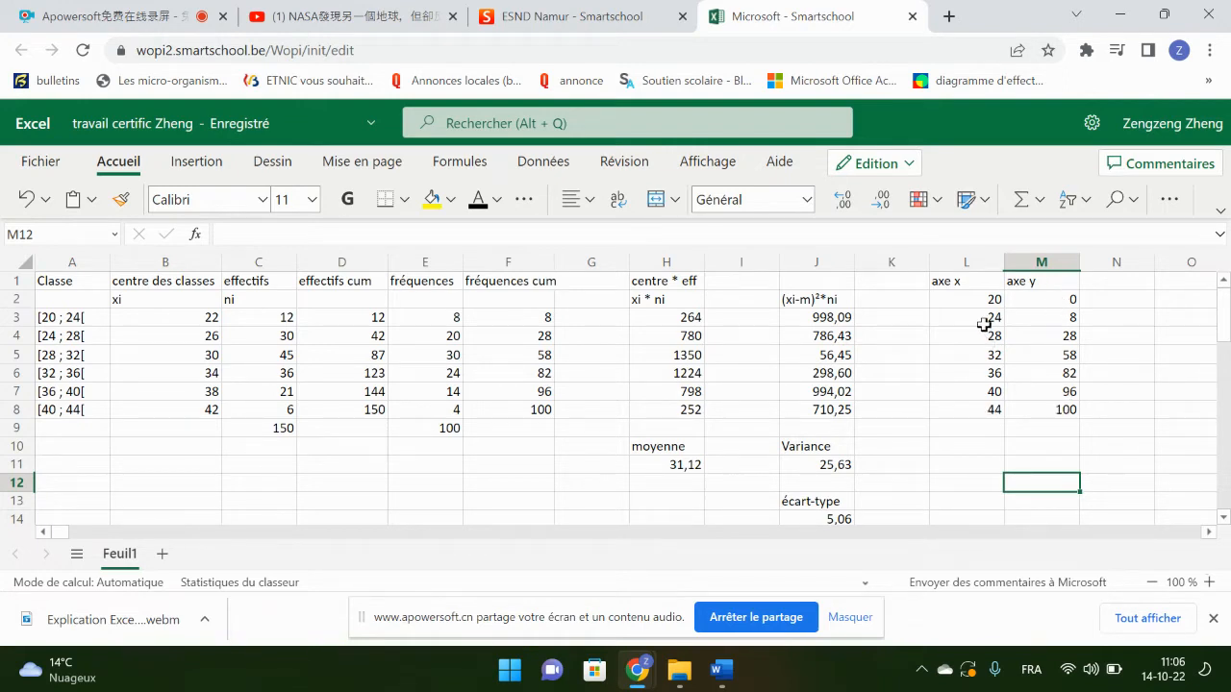
# Step: Try a markers-only scatter chart of the axe x and axe y values in L2:M8, and delete it
pyautogui.moveTo(967, 298); pyautogui.dragTo(1037, 407)
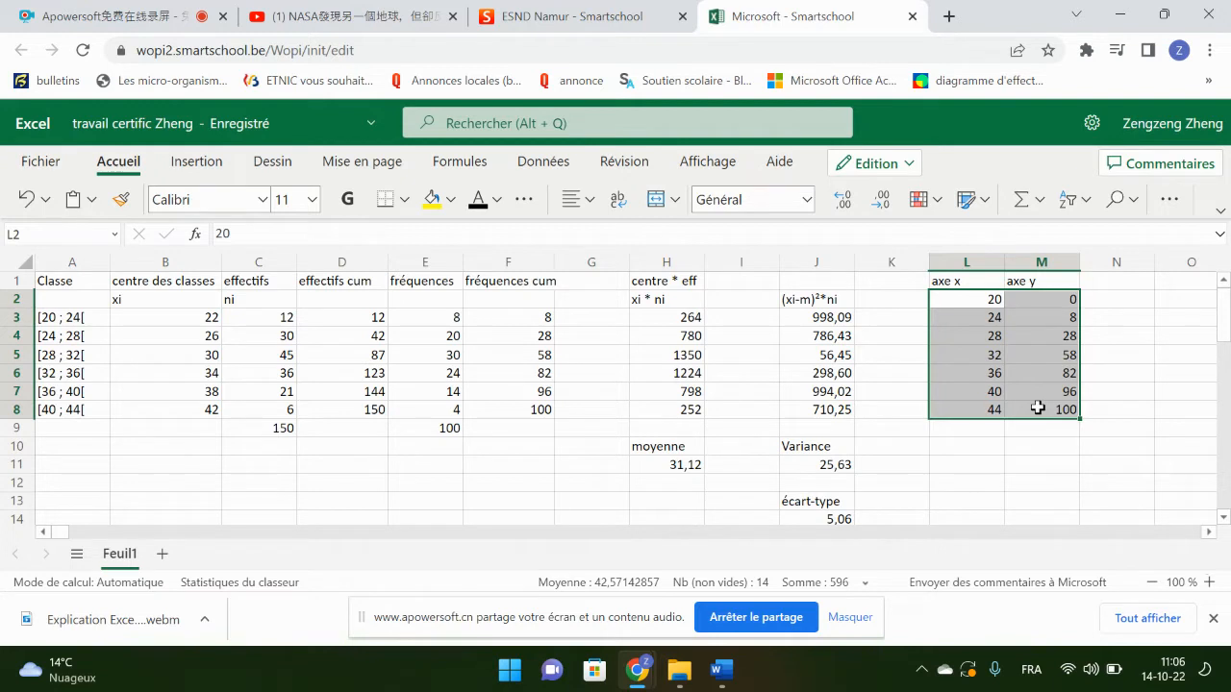
pyautogui.click(205, 162)
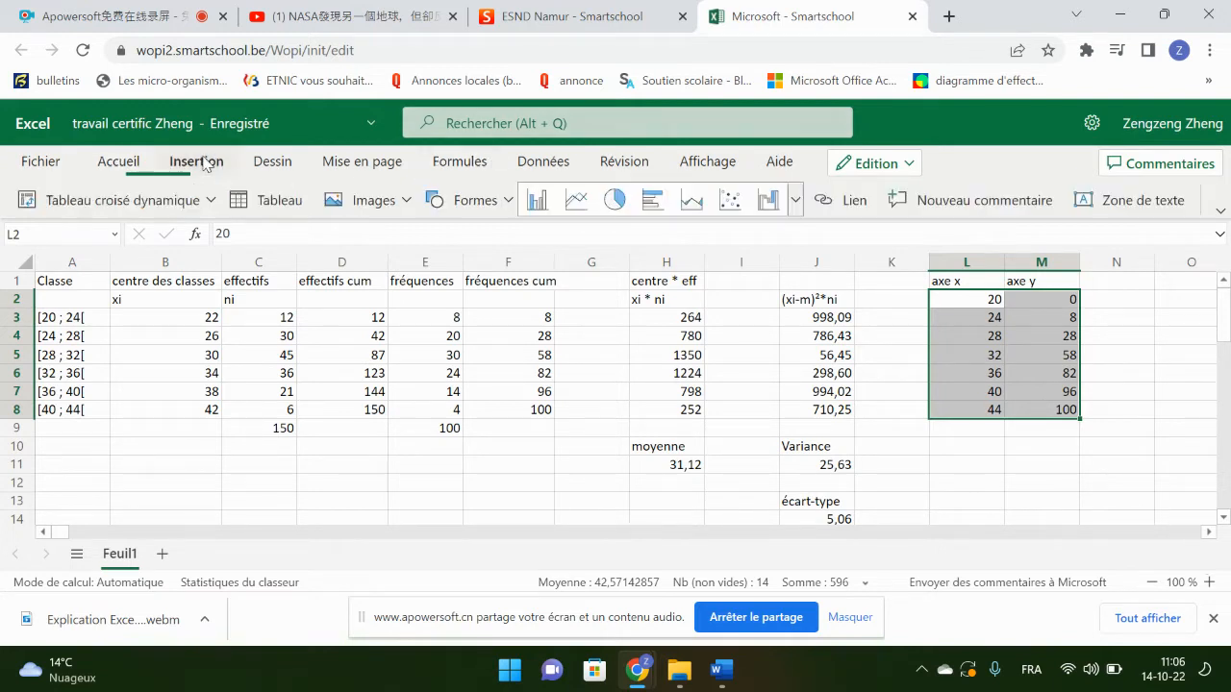
pyautogui.click(796, 200)
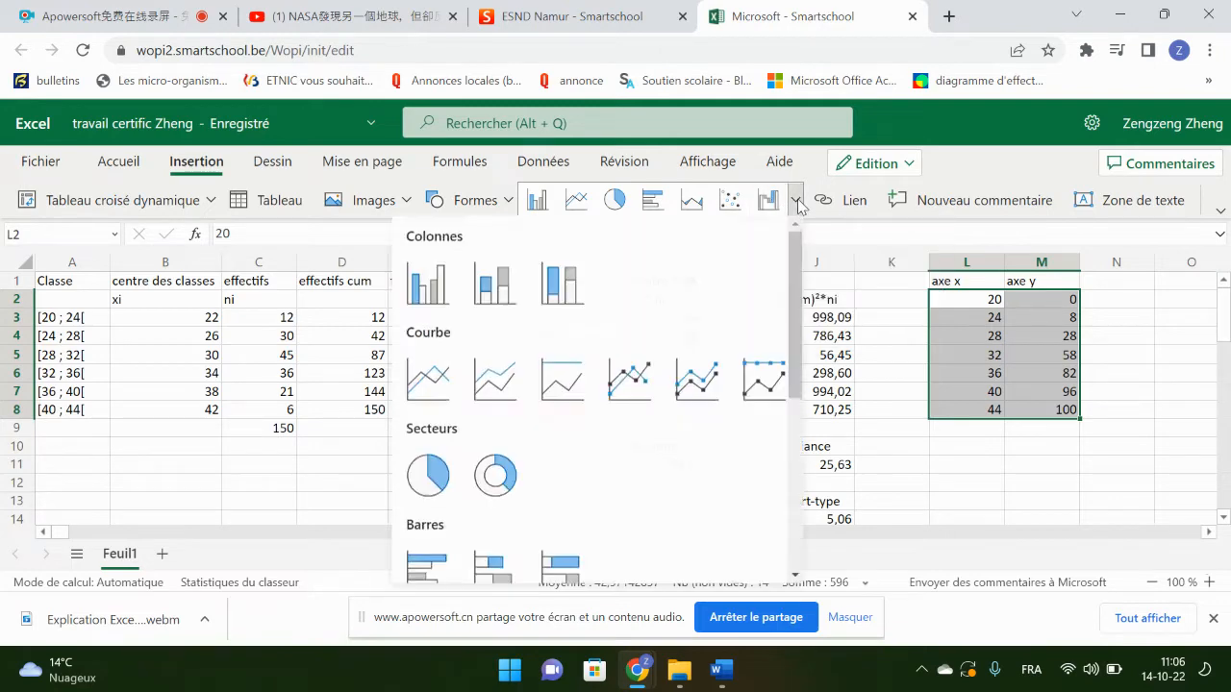
pyautogui.scroll(-1, 500, 471)
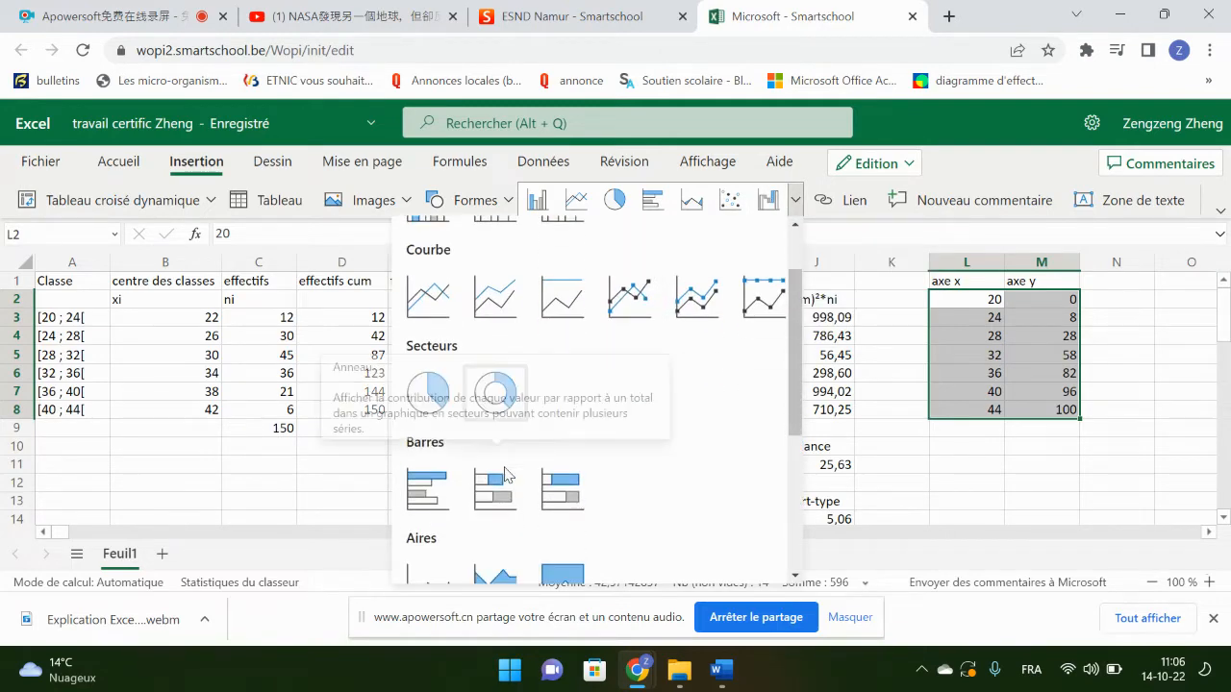
pyautogui.scroll(-3, 507, 473)
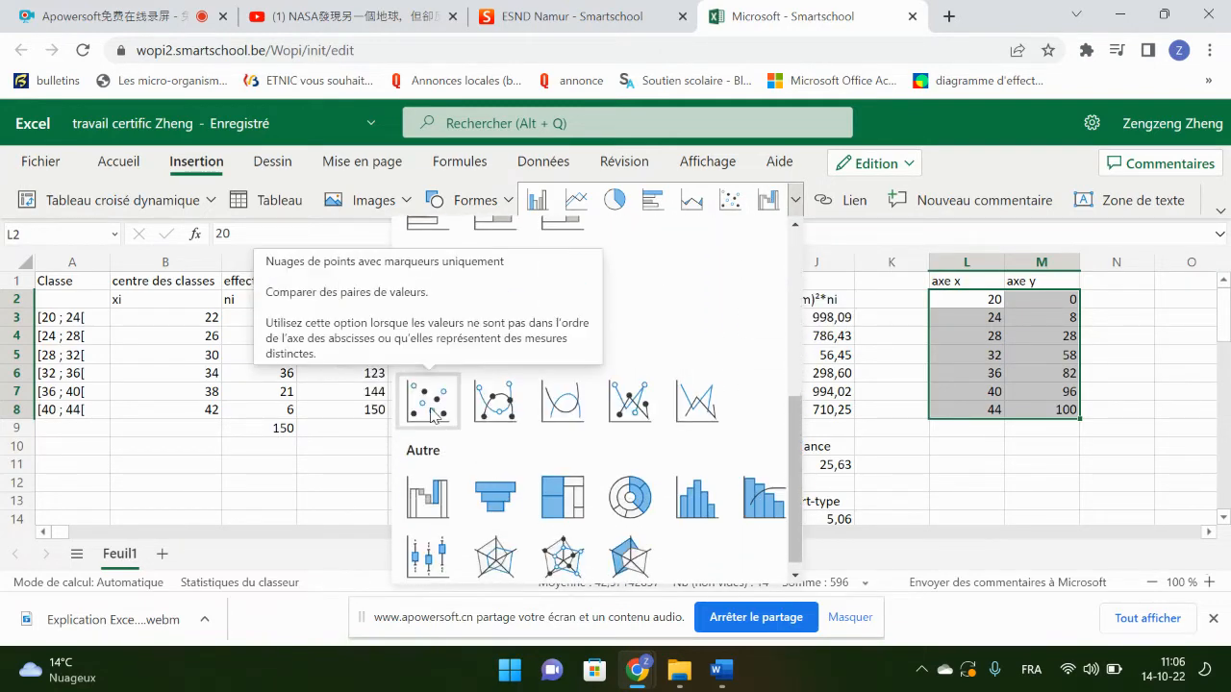
pyautogui.click(429, 400)
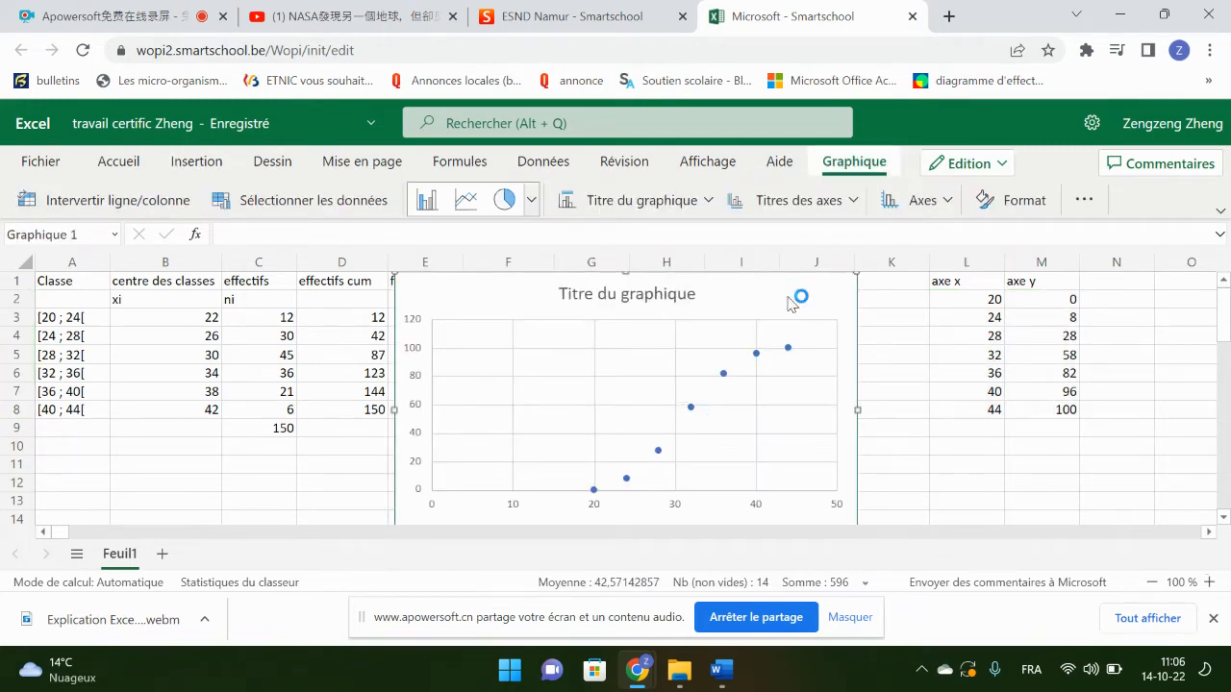
pyautogui.press('Delete')
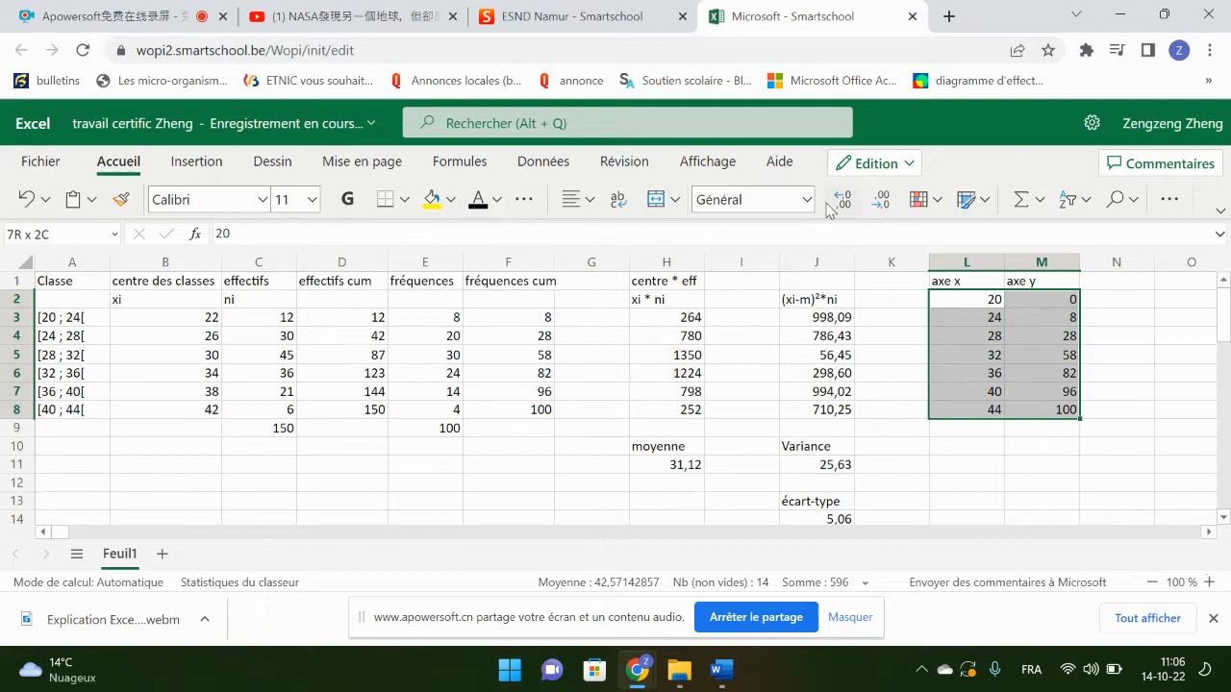
# Step: Insert a scatter chart with smooth lines and markers from the axe x and axe y values in L2:M8
pyautogui.click(197, 163)
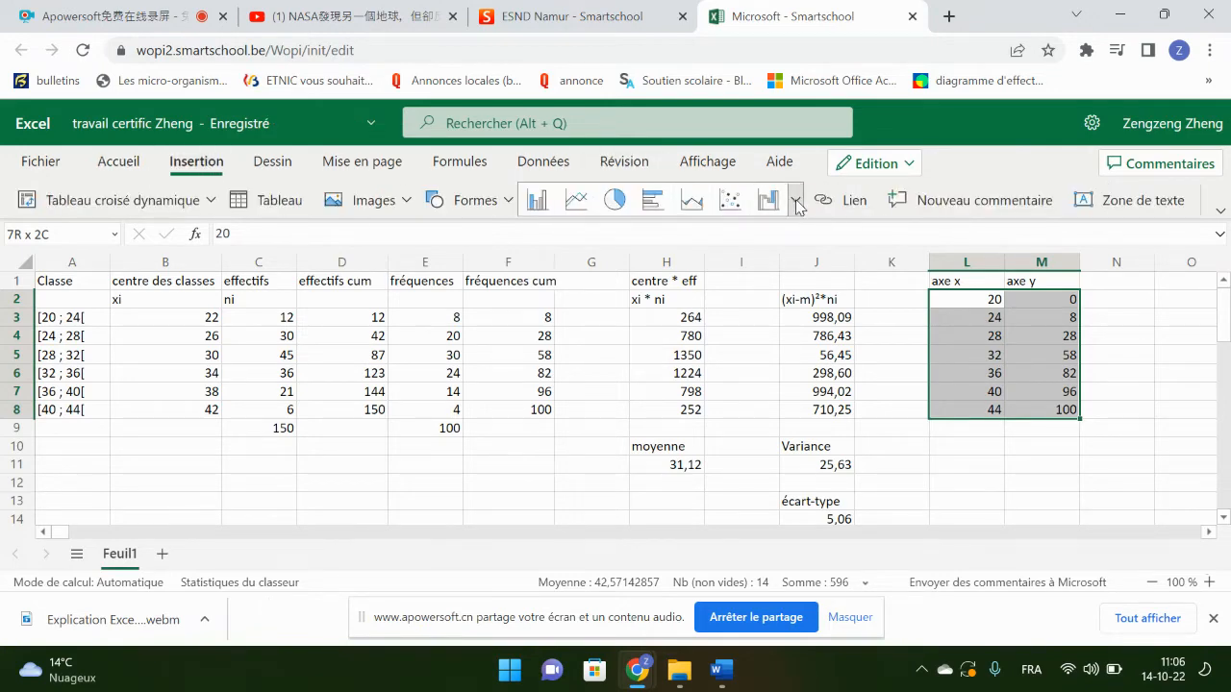
pyautogui.click(795, 200)
pyautogui.scroll(-2, 671, 471)
pyautogui.scroll(-4, 671, 471)
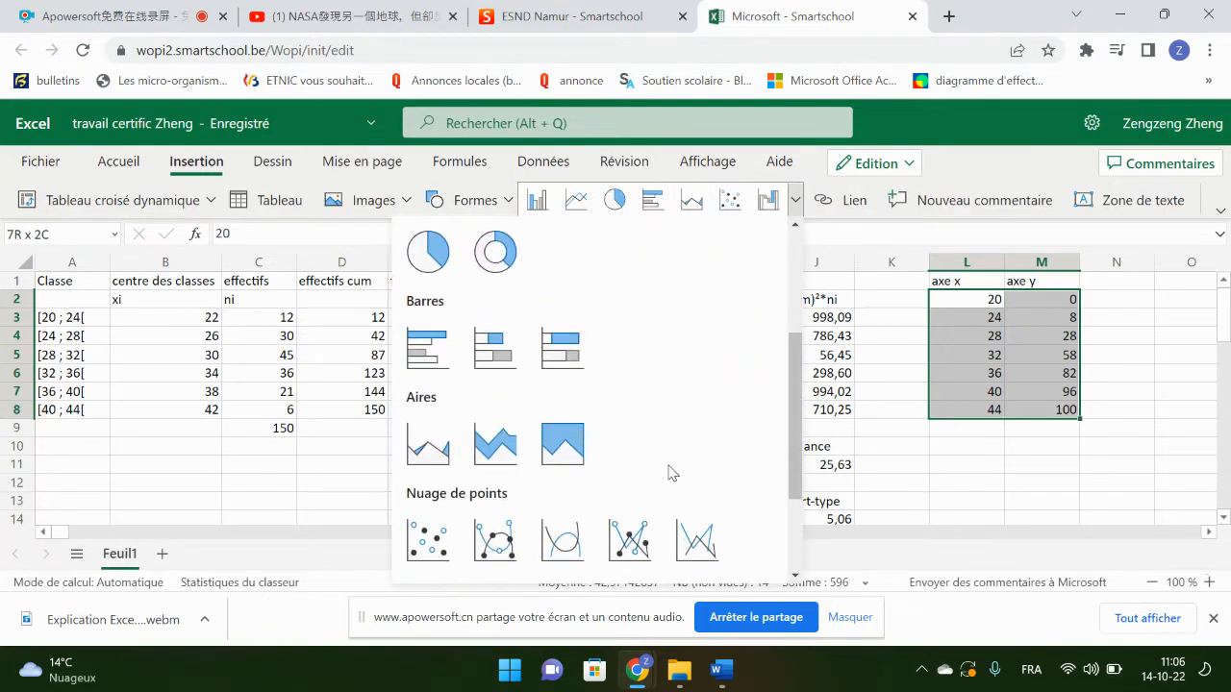
pyautogui.click(497, 394)
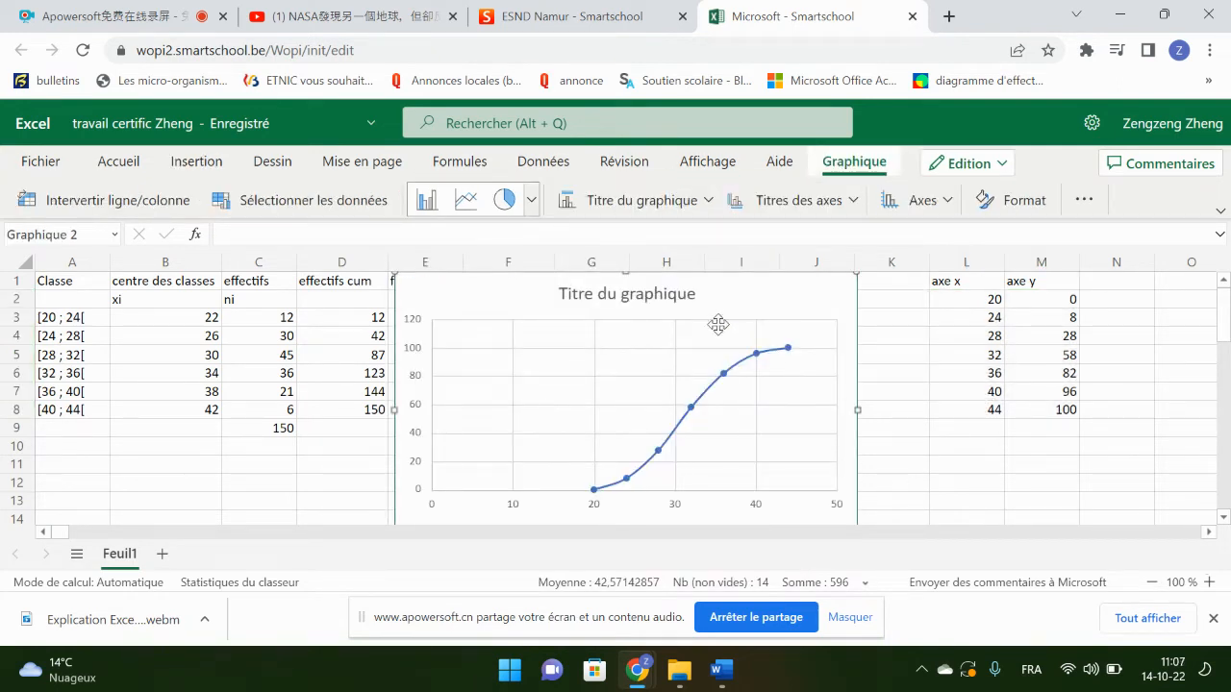
# Step: Open the title of the cumulative frequency chart for editing
pyautogui.click(669, 304)
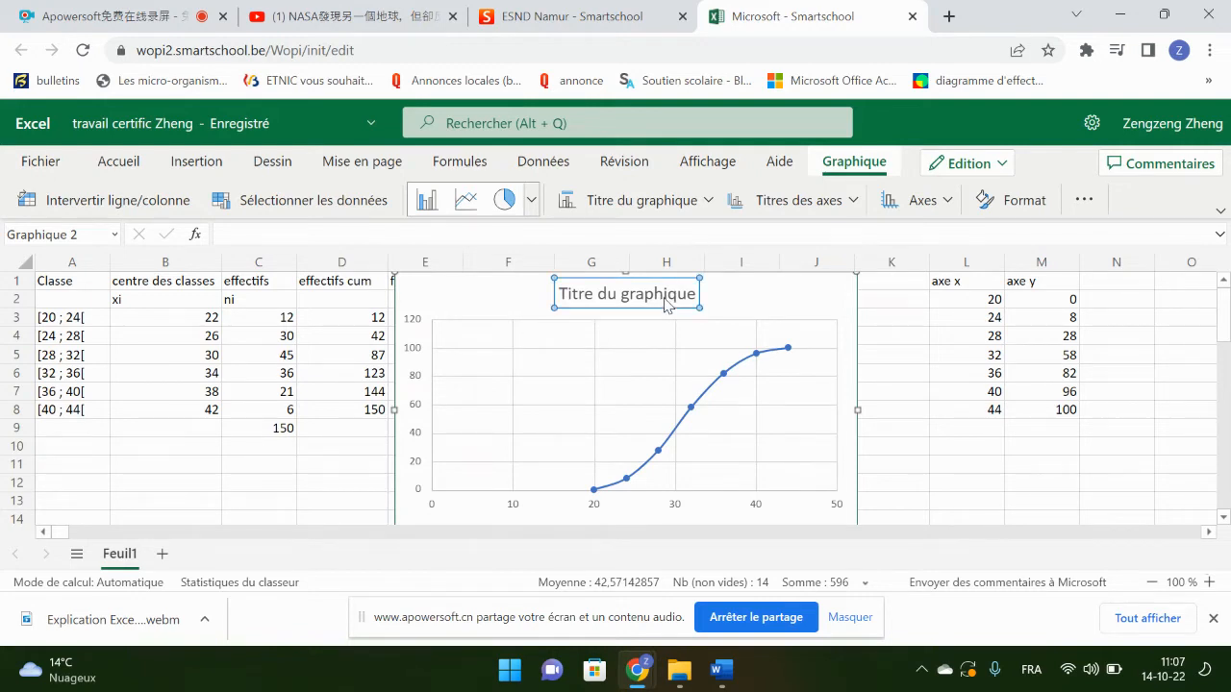
pyautogui.doubleClick(672, 296)
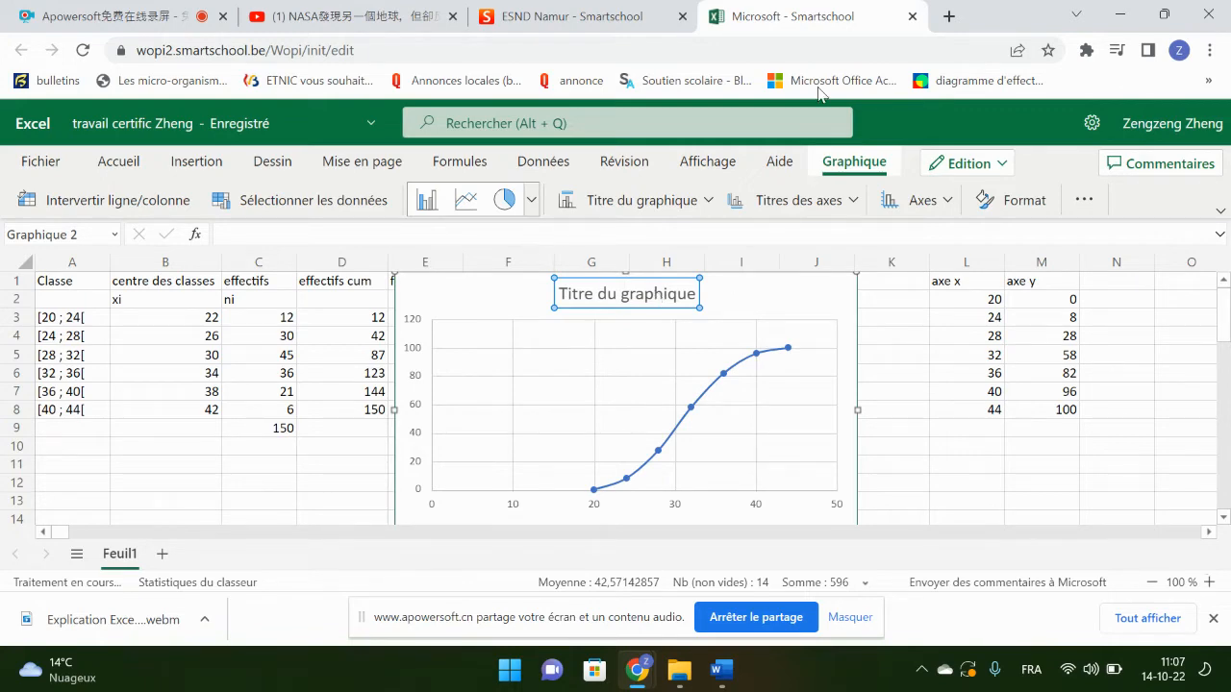
# Step: Switch to the ESND Namur Smartschool browser tab with the personal documents list
pyautogui.click(664, 17)
pyautogui.click(760, 16)
pyautogui.click(486, 19)
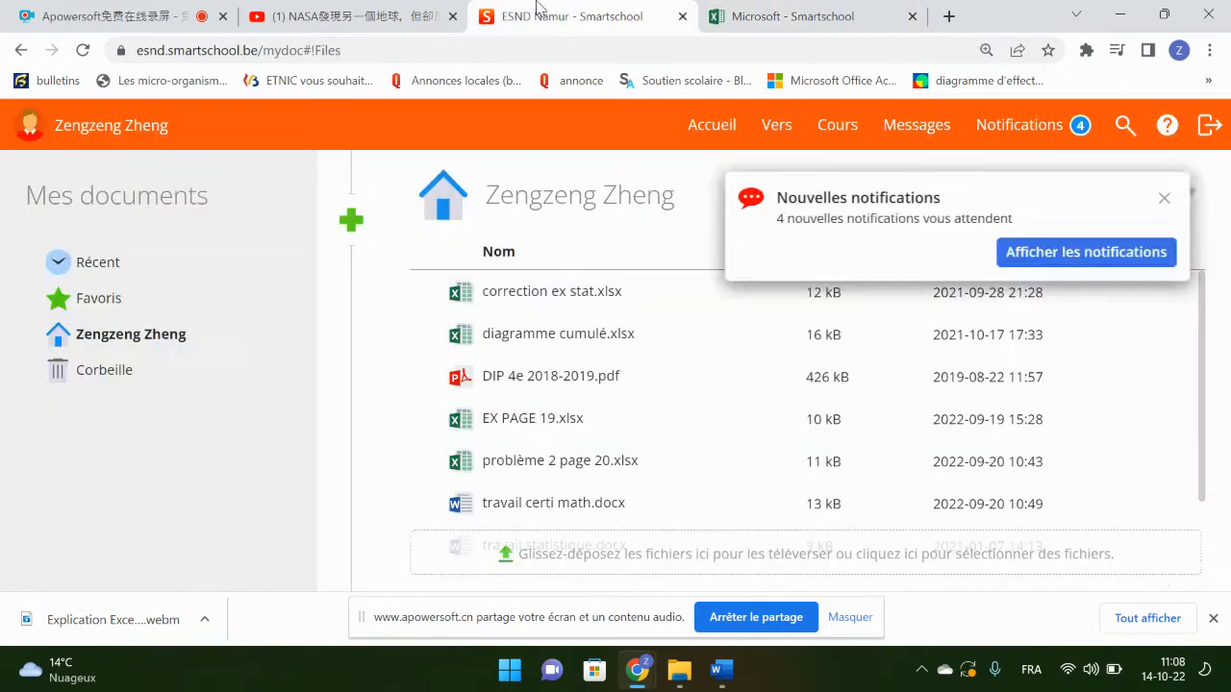
# Step: Switch to the Word document Exercices RCD 5 - Correctif and select the words "diagramme des fréquences cumulées" in question e
pyautogui.click(803, 10)
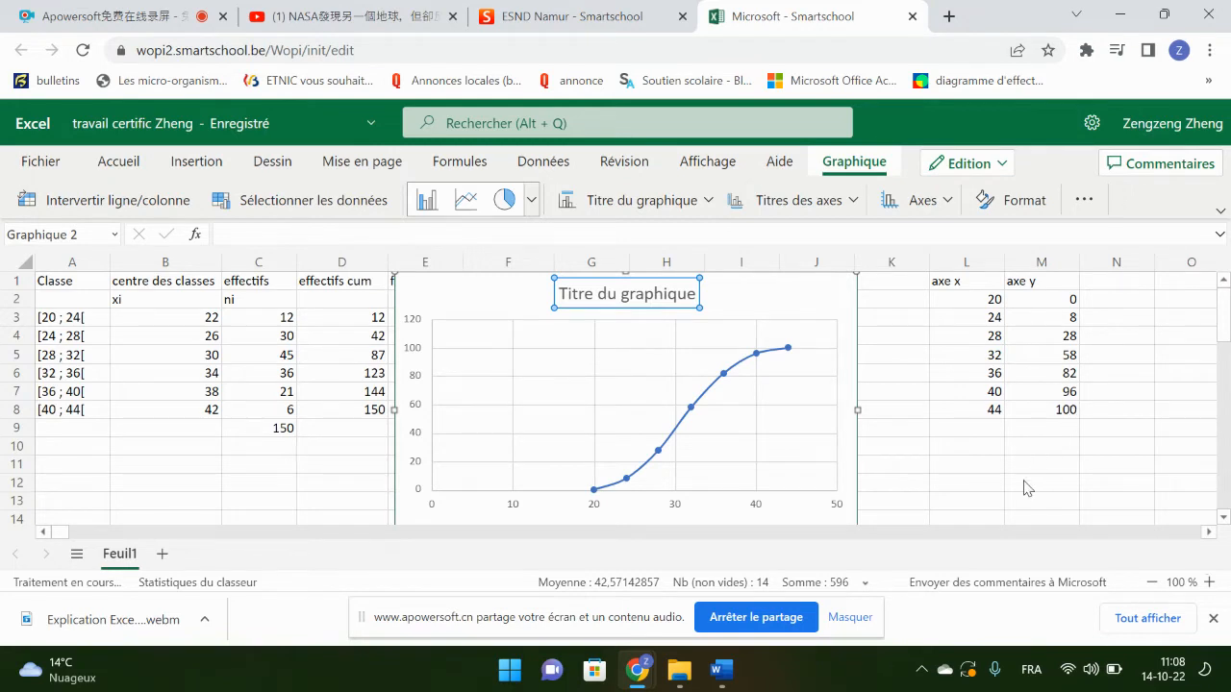
pyautogui.click(861, 618)
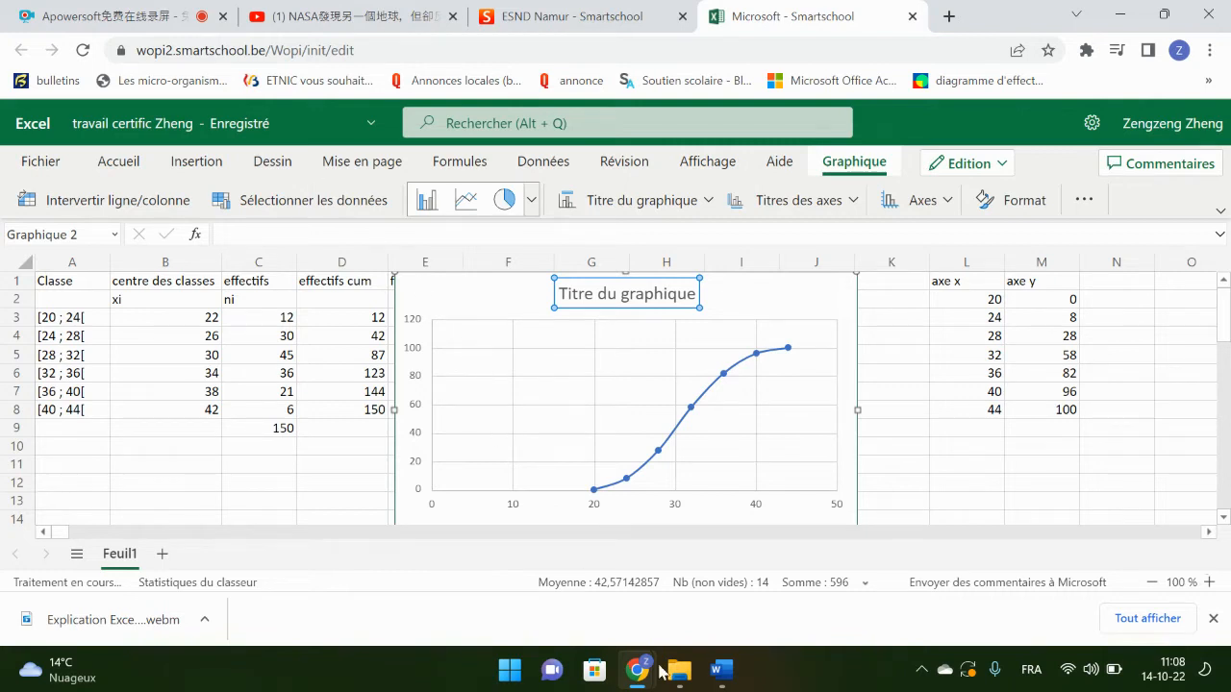
pyautogui.click(721, 670)
pyautogui.scroll(1, 400, 411)
pyautogui.scroll(1, 399, 412)
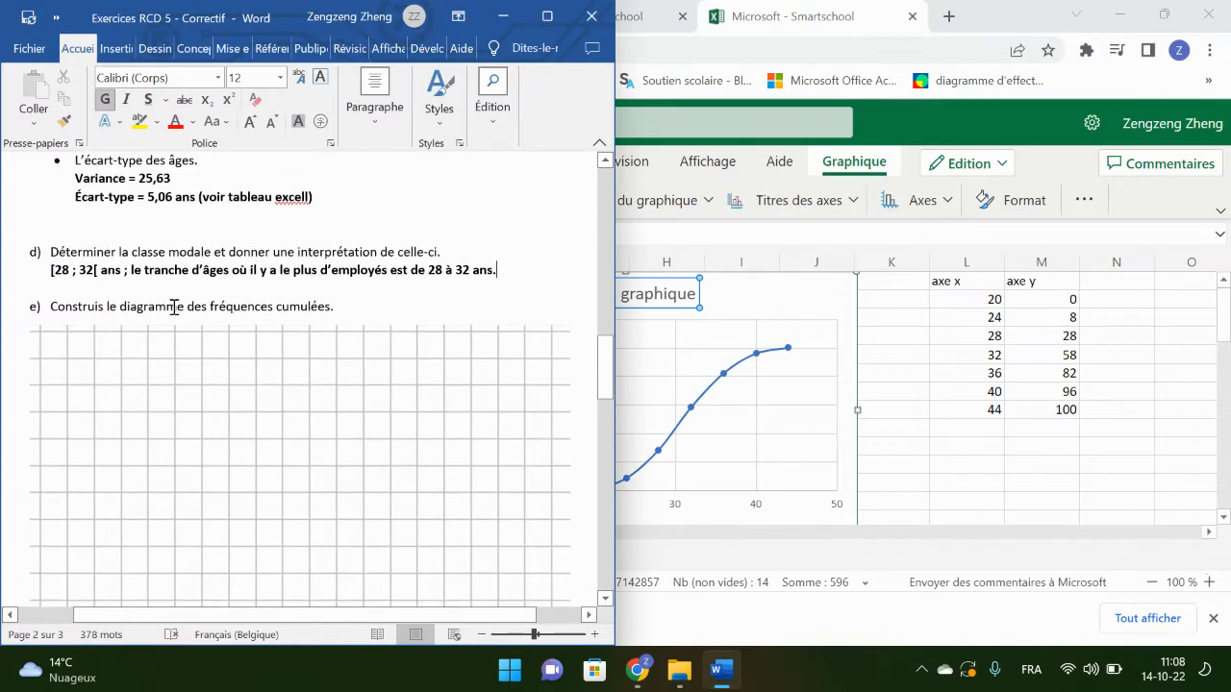
pyautogui.moveTo(202, 306); pyautogui.dragTo(331, 307)
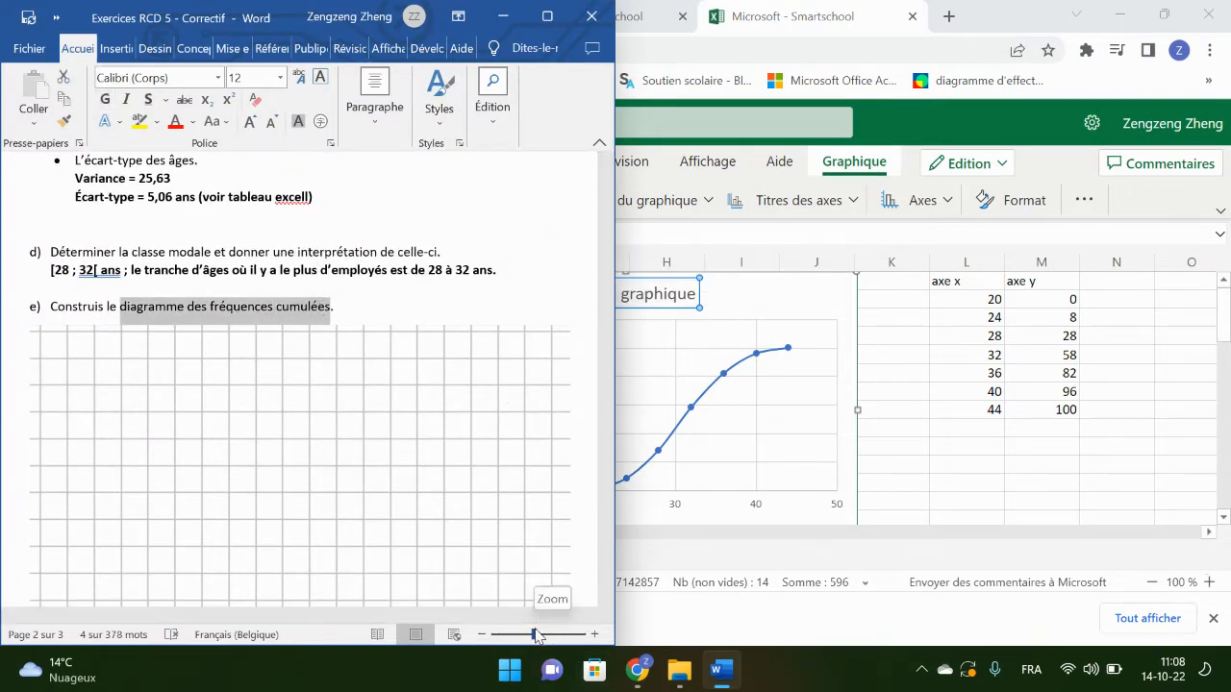
# Step: Return to Chrome, reload the online workbook, select the chart's title and horizontal axis, and dismiss the downloads bar
pyautogui.click(968, 478)
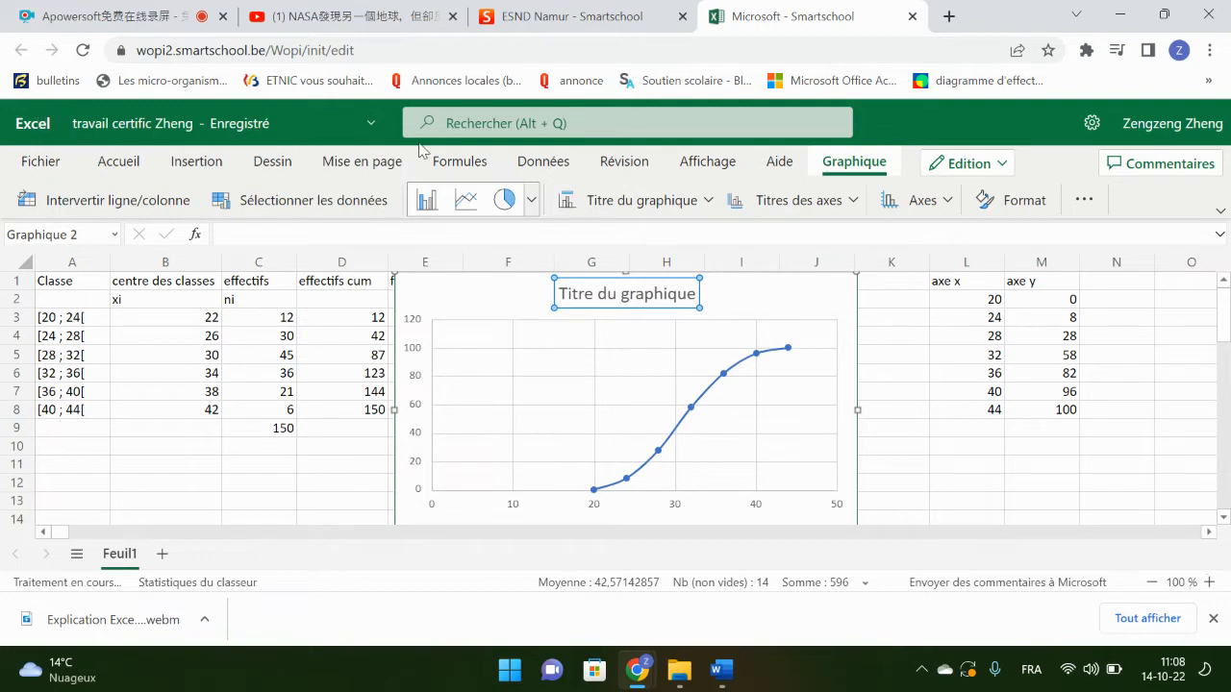
pyautogui.click(83, 51)
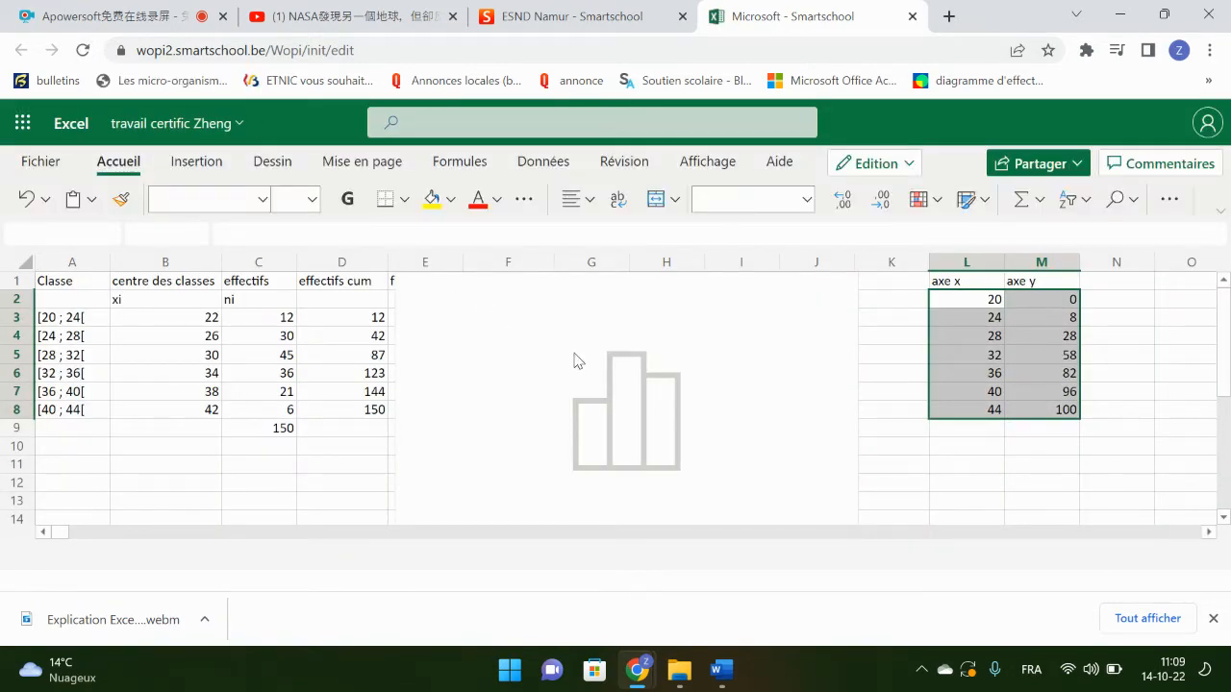
pyautogui.click(850, 342)
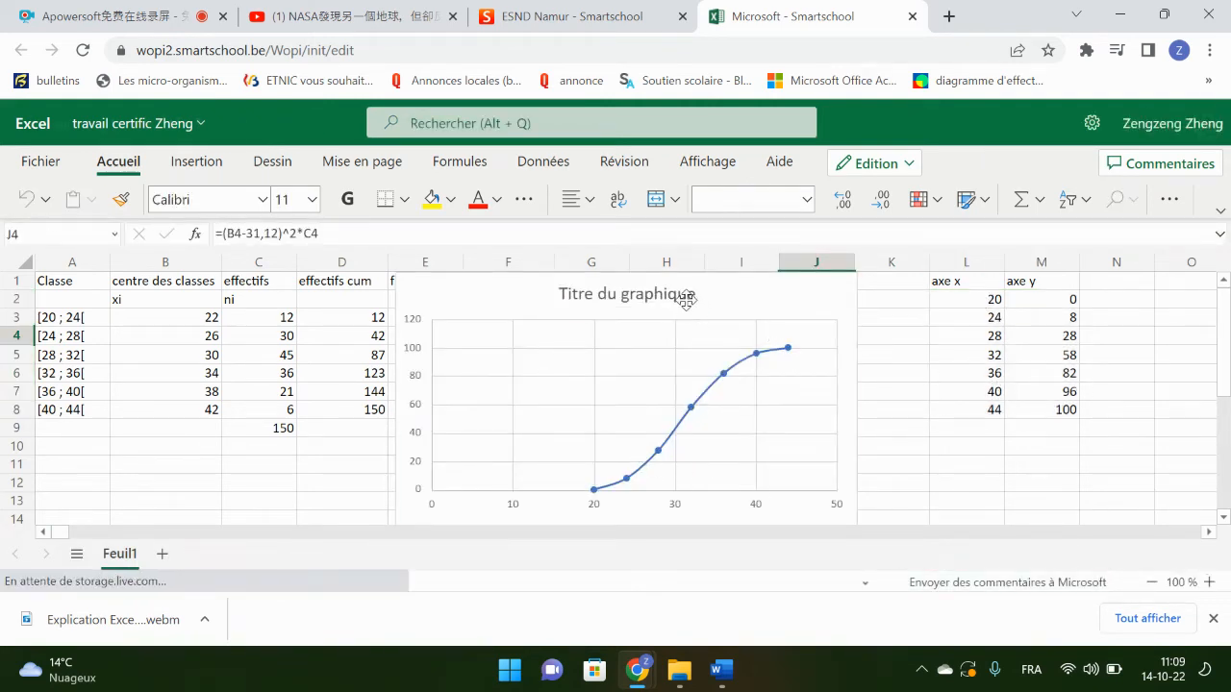
pyautogui.click(684, 294)
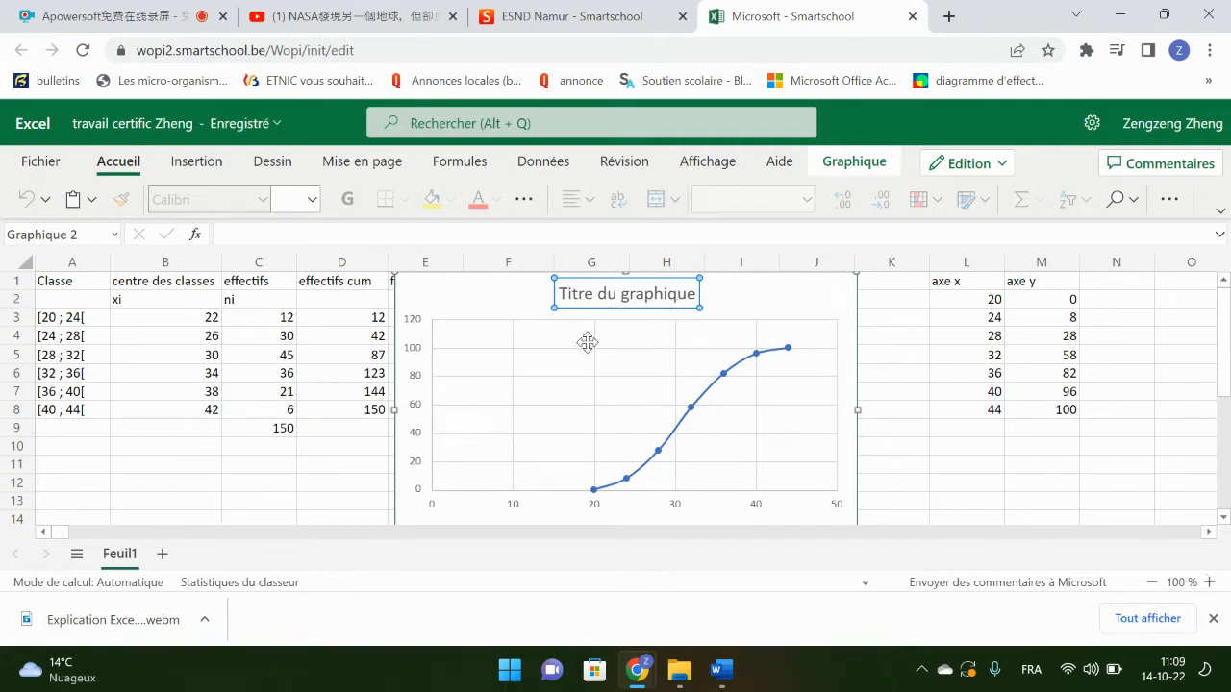
pyautogui.click(594, 507)
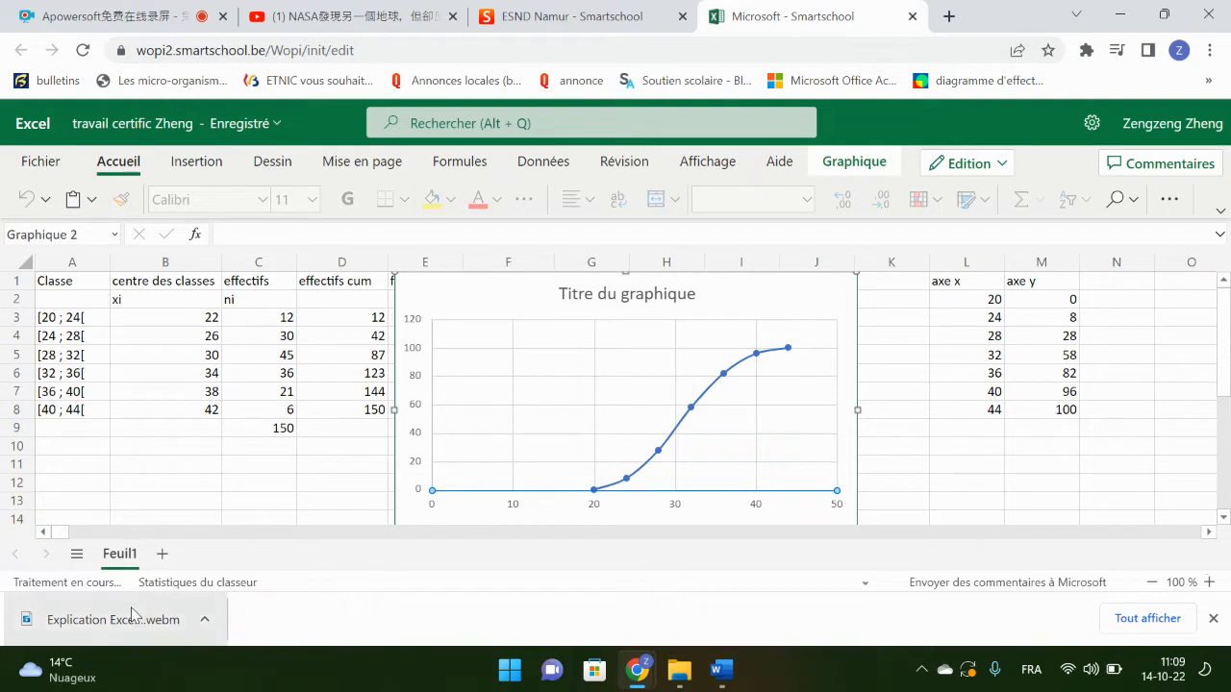
pyautogui.click(1214, 619)
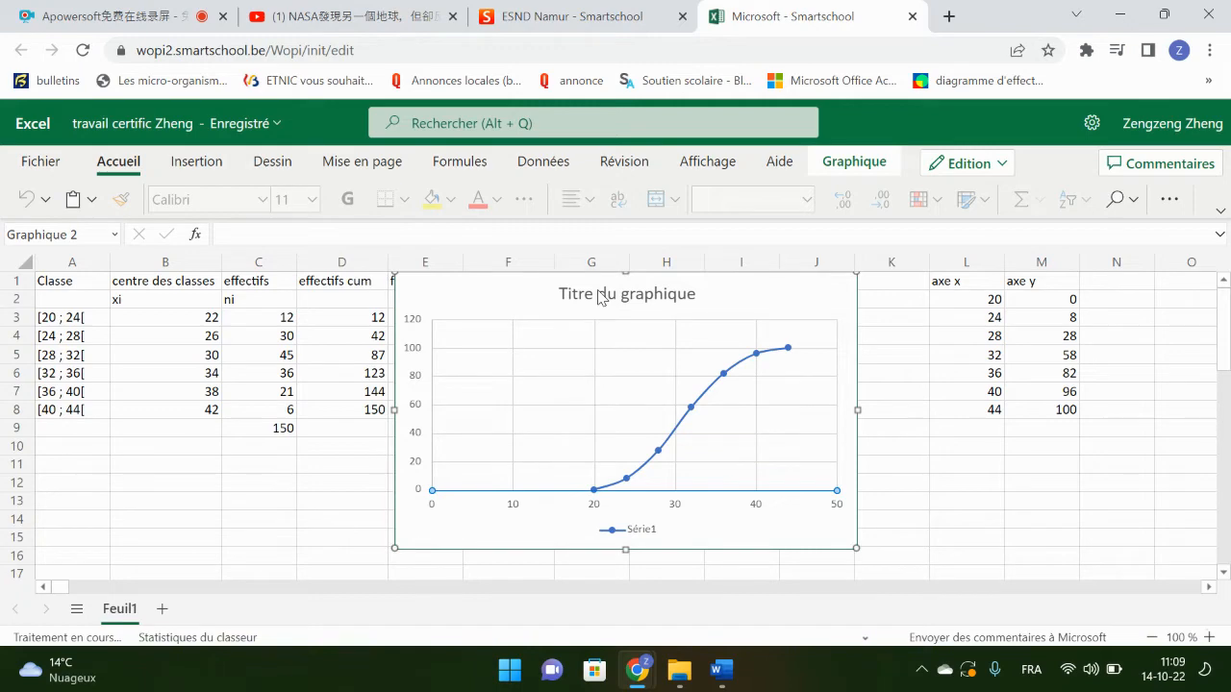
# Step: In File Explorer, create a new Microsoft Excel worksheet with the default name in the rcd folder and open it
pyautogui.click(695, 675)
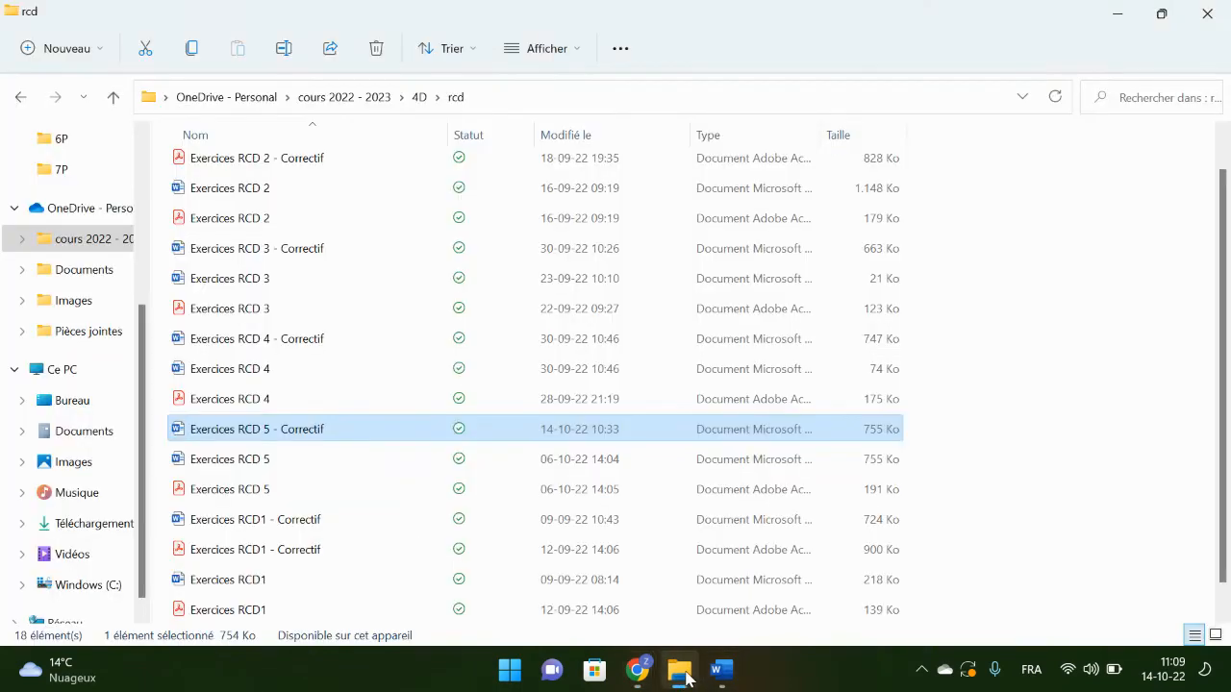
pyautogui.rightClick(991, 469)
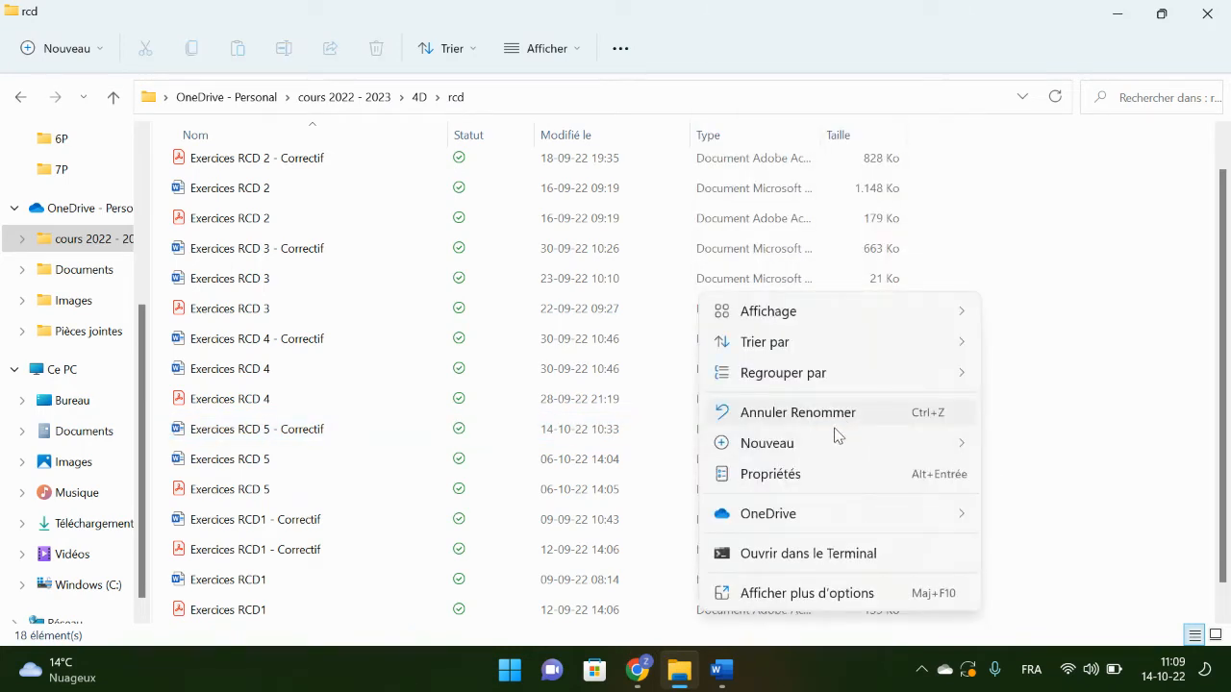
pyautogui.moveTo(836, 442)
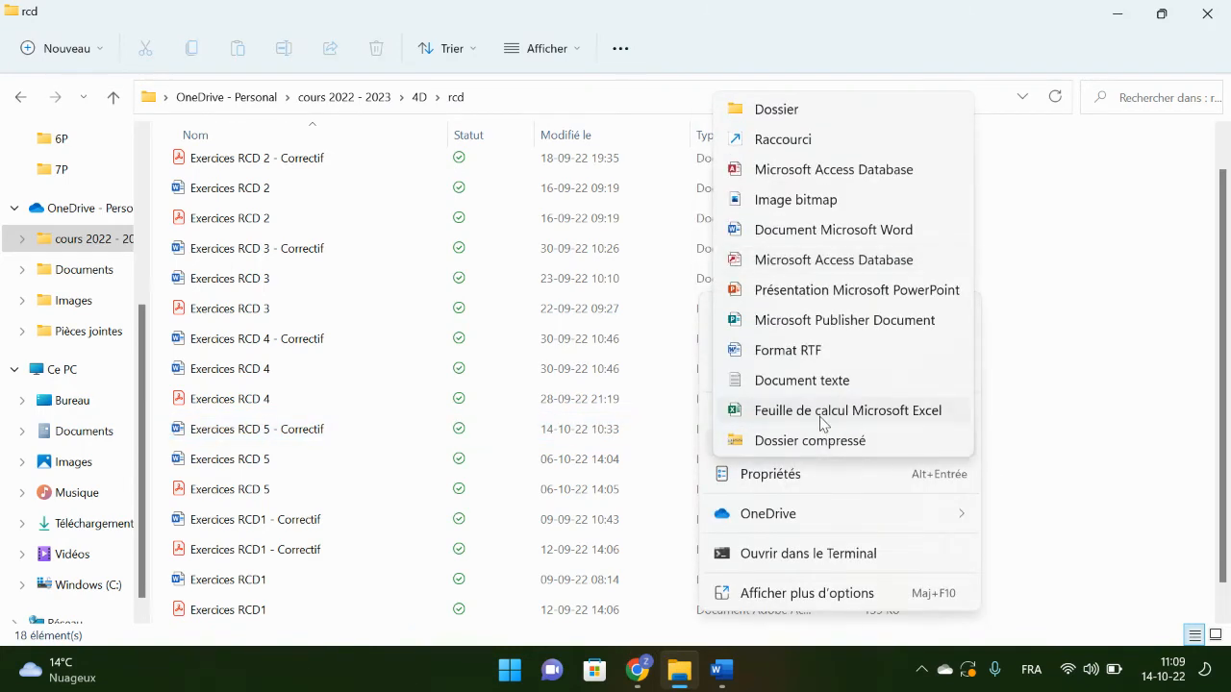
pyautogui.click(821, 411)
pyautogui.press('Return')
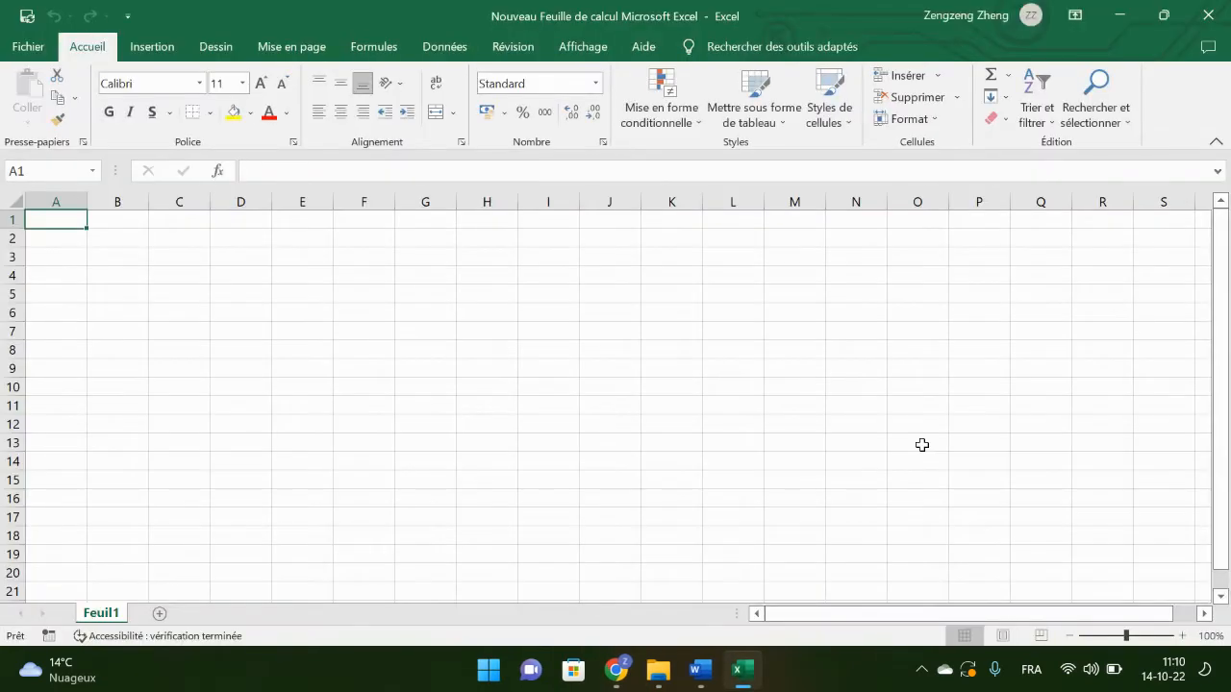
# Step: Switch back to Chrome, reload the online workbook, and select the axe x and axe y values in L2:M8
pyautogui.click(615, 670)
pyautogui.click(543, 603)
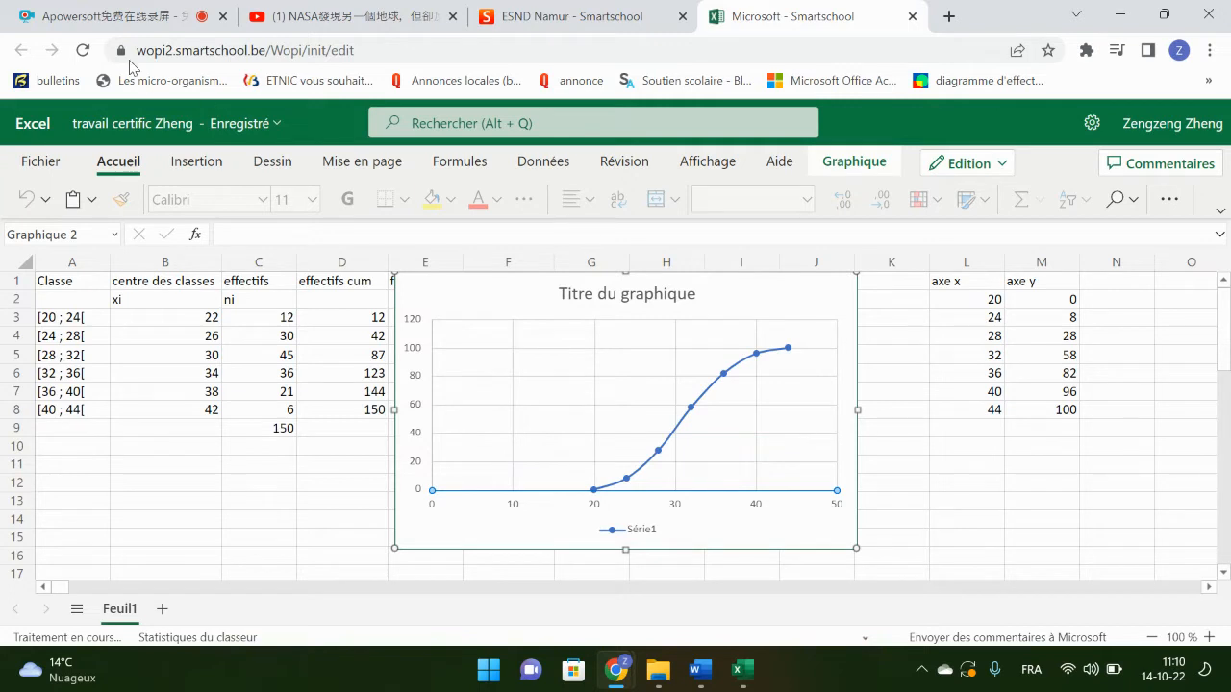
pyautogui.click(84, 50)
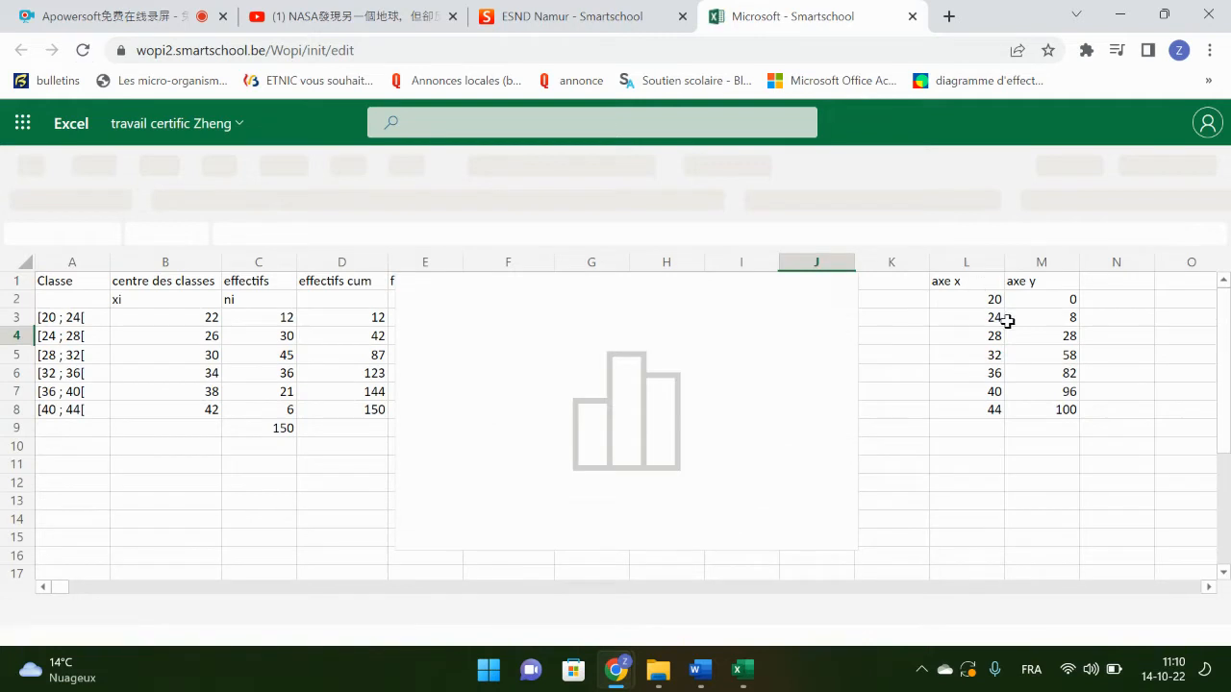
pyautogui.moveTo(995, 299); pyautogui.dragTo(1065, 413)
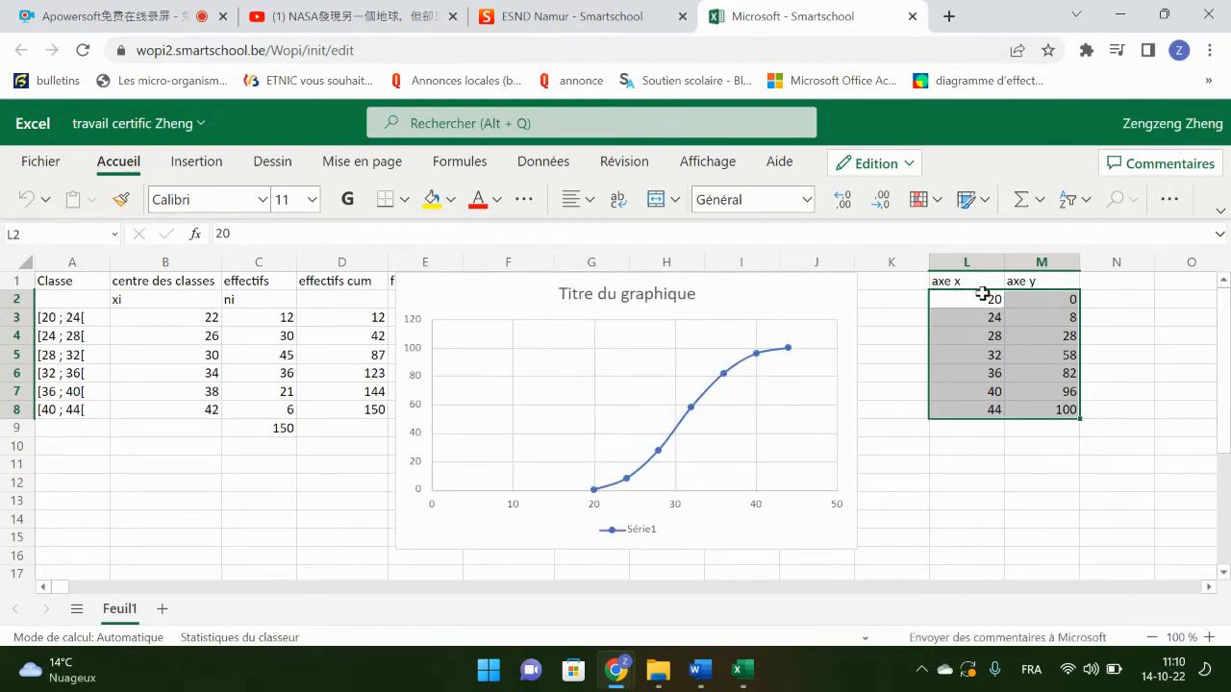
# Step: Switch to the new desktop Excel workbook and enter 20 in cell A2
pyautogui.click(746, 671)
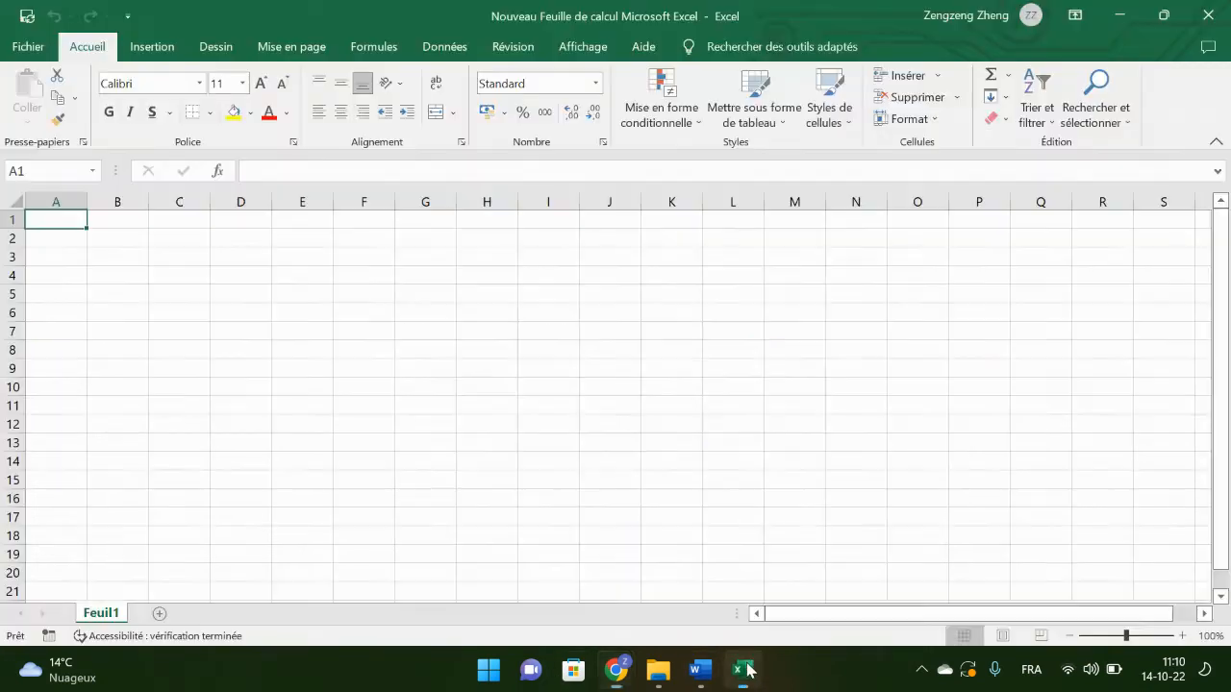
pyautogui.press('Return')
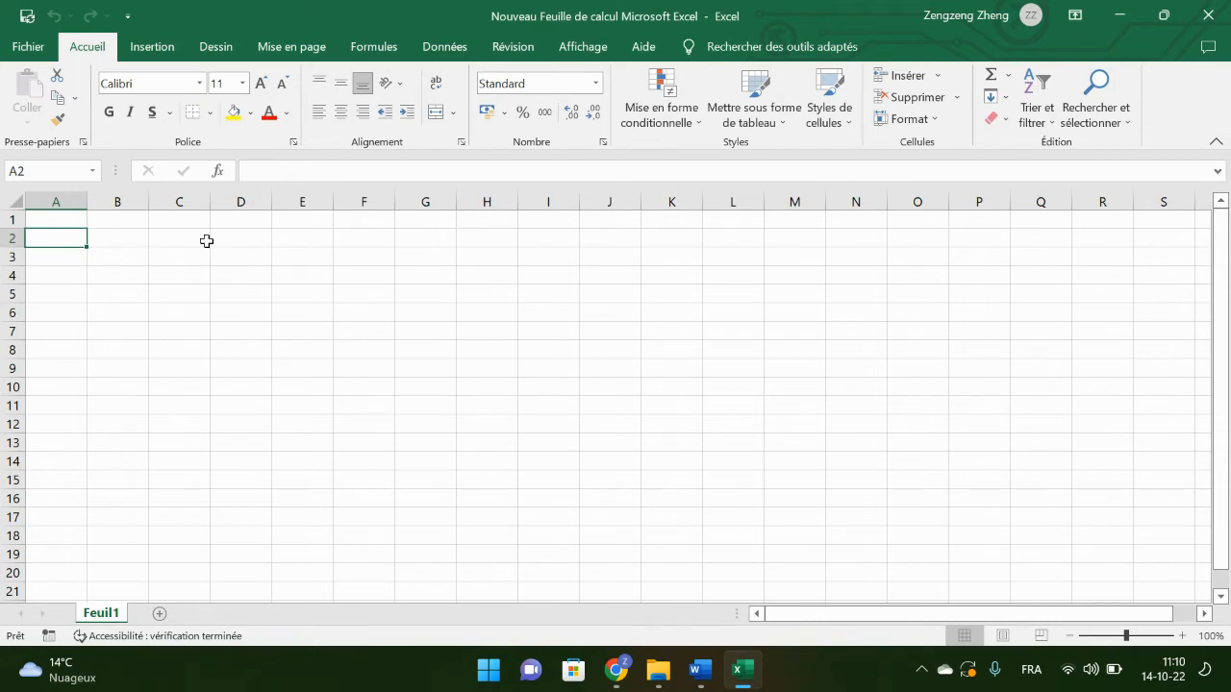
pyautogui.write('2')
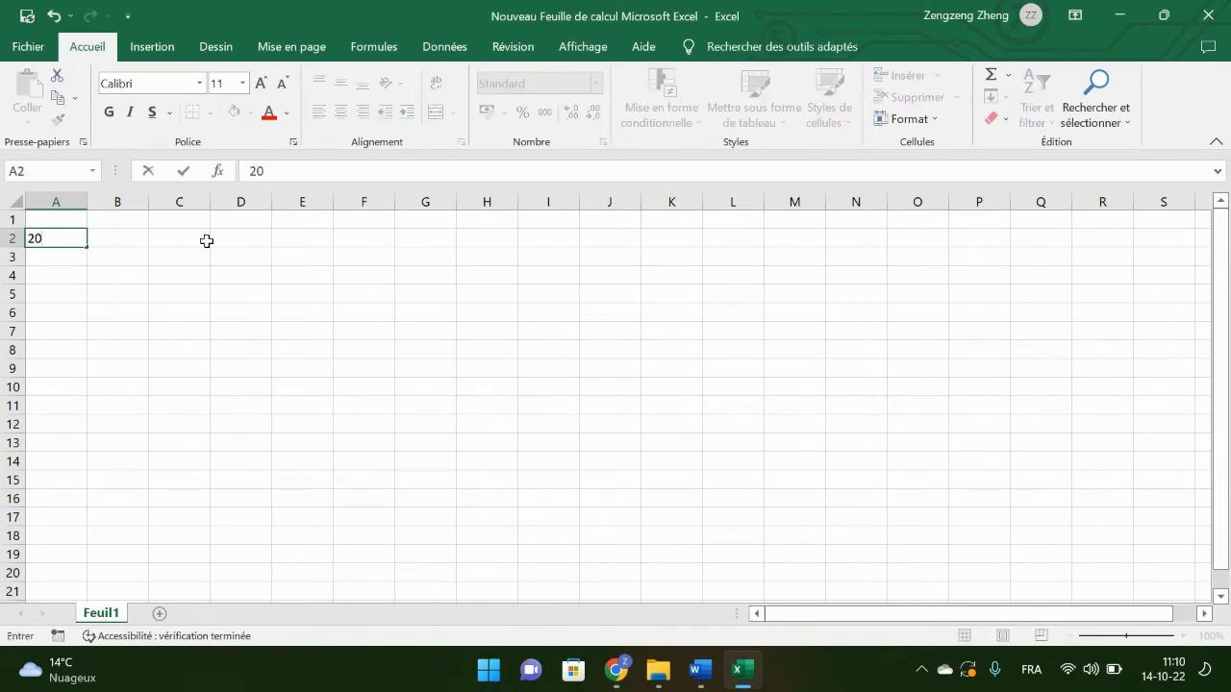
pyautogui.write('0')
pyautogui.press('Return')
# Step: Enter the formula =A2+4 in A3 and fill it down to A8
pyautogui.write('=')
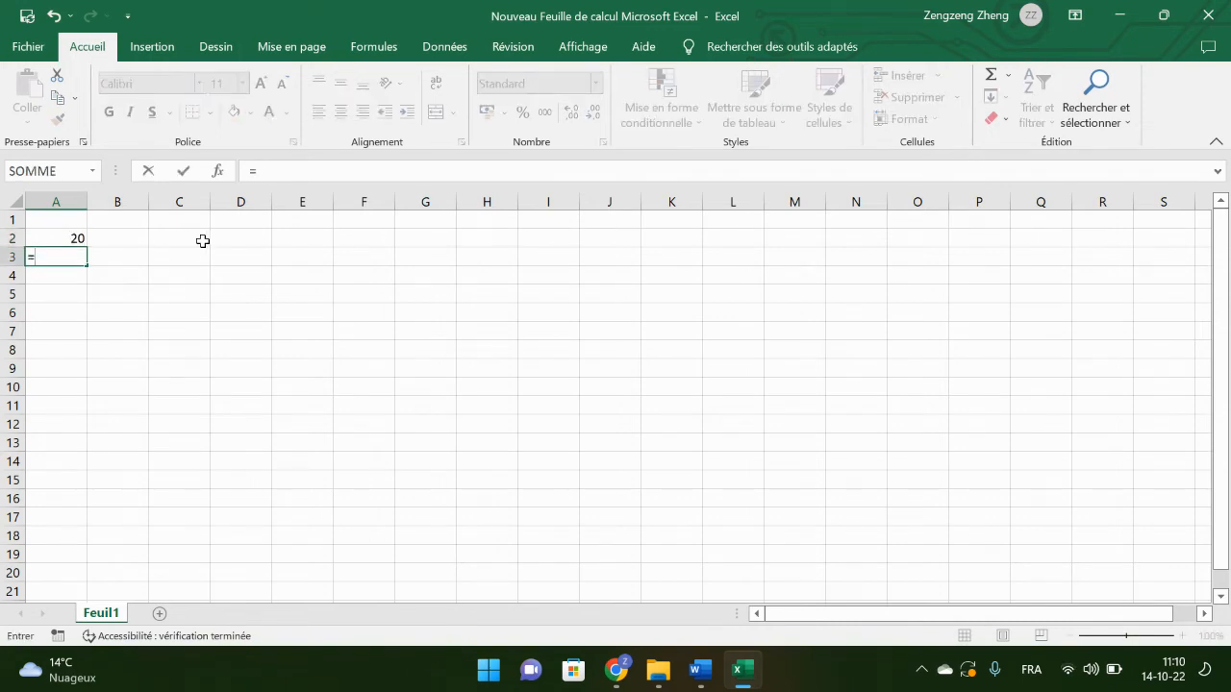
pyautogui.click(67, 240)
pyautogui.write('+4')
pyautogui.press('Return')
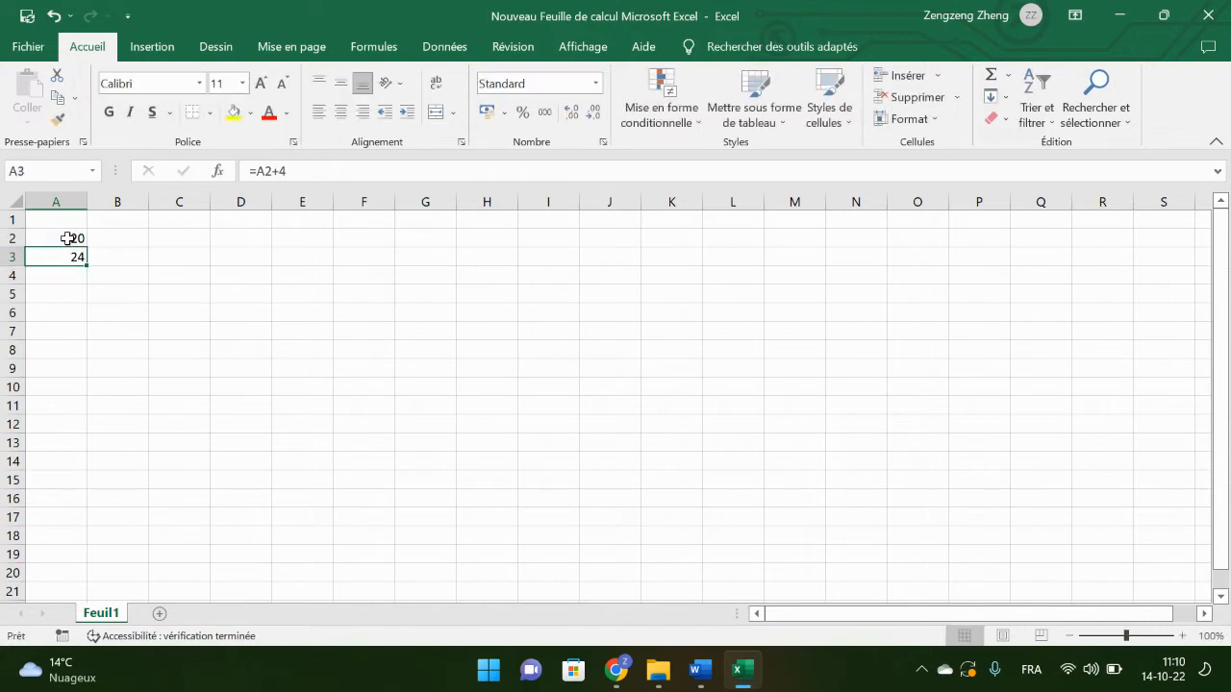
pyautogui.moveTo(86, 266); pyautogui.dragTo(87, 350)
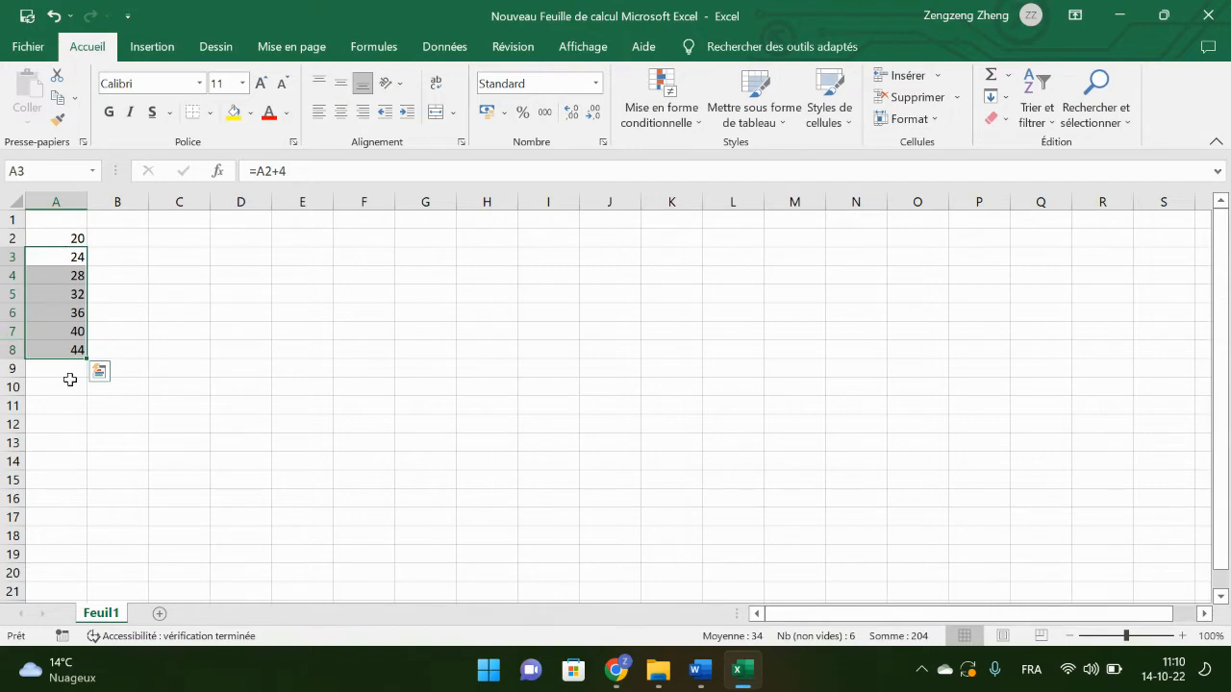
# Step: Arrange the new workbook side by side with the Chrome window showing the axe x and axe y columns of the online workbook
pyautogui.click(123, 243)
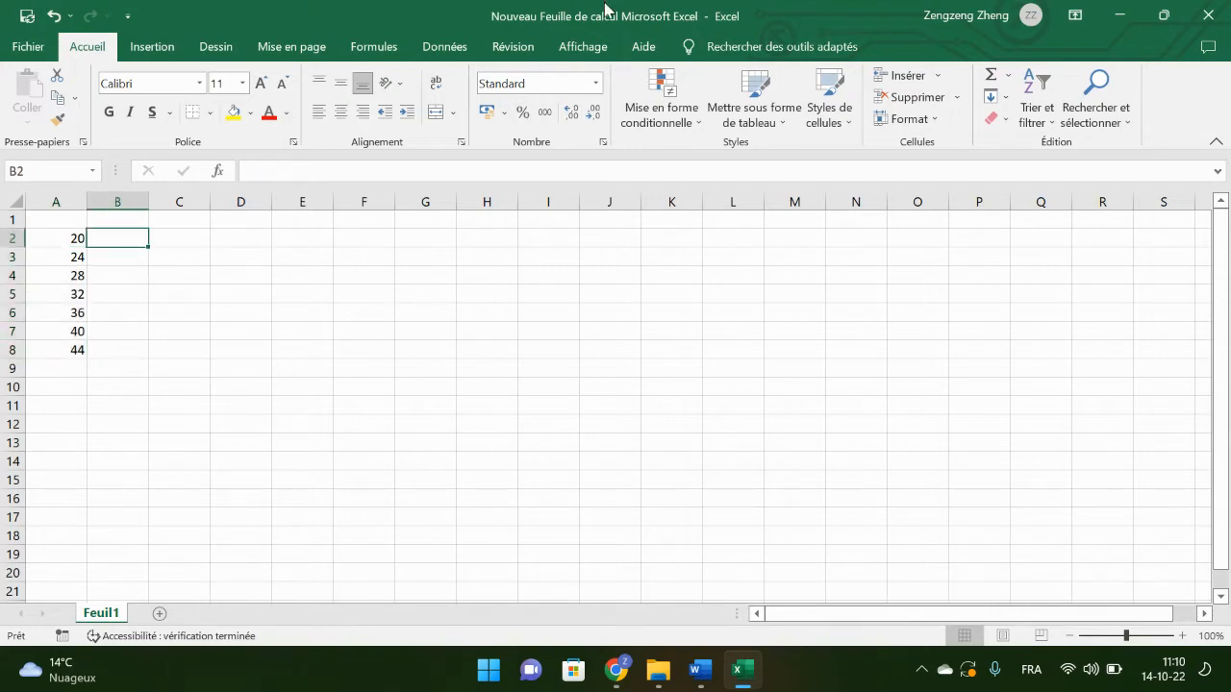
pyautogui.moveTo(610, 13); pyautogui.dragTo(3, 289)
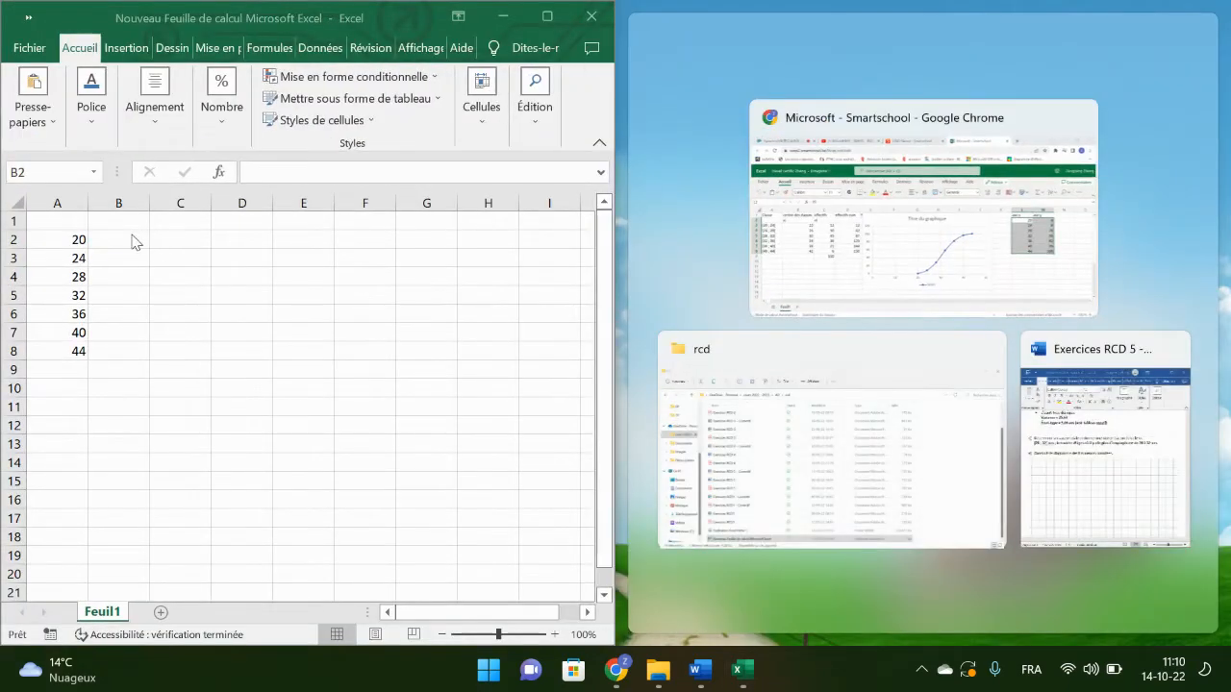
pyautogui.click(893, 215)
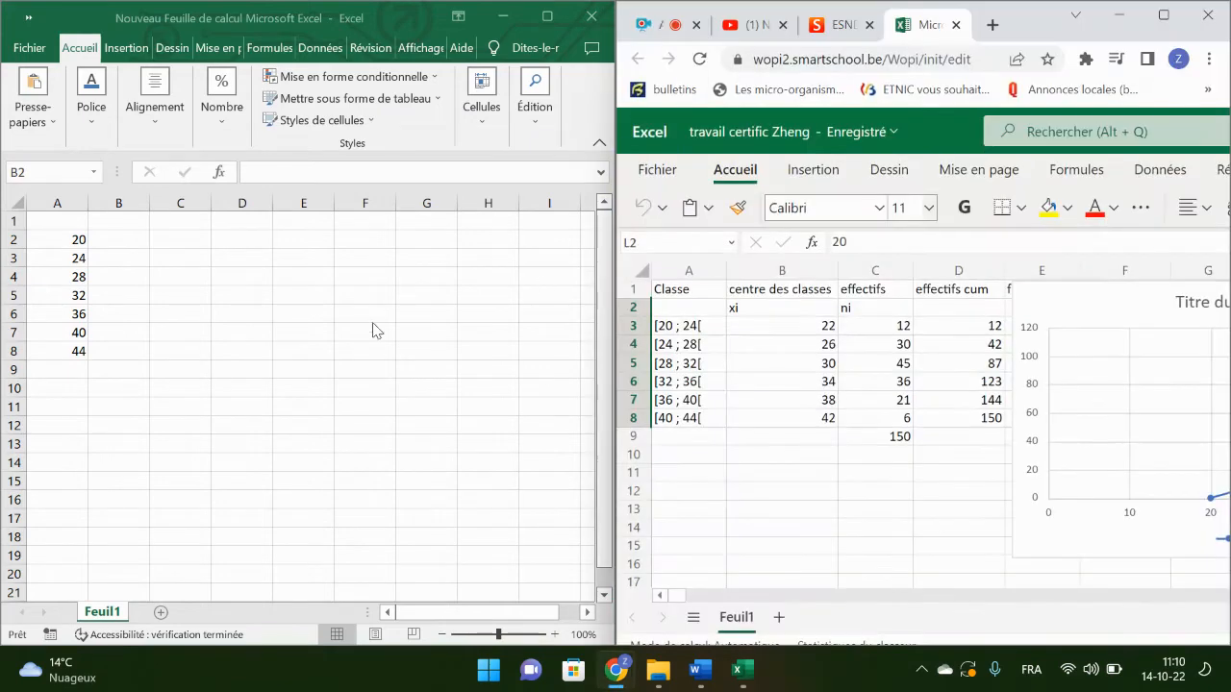
pyautogui.hscroll(5, 852, 391)
pyautogui.hscroll(1, 852, 392)
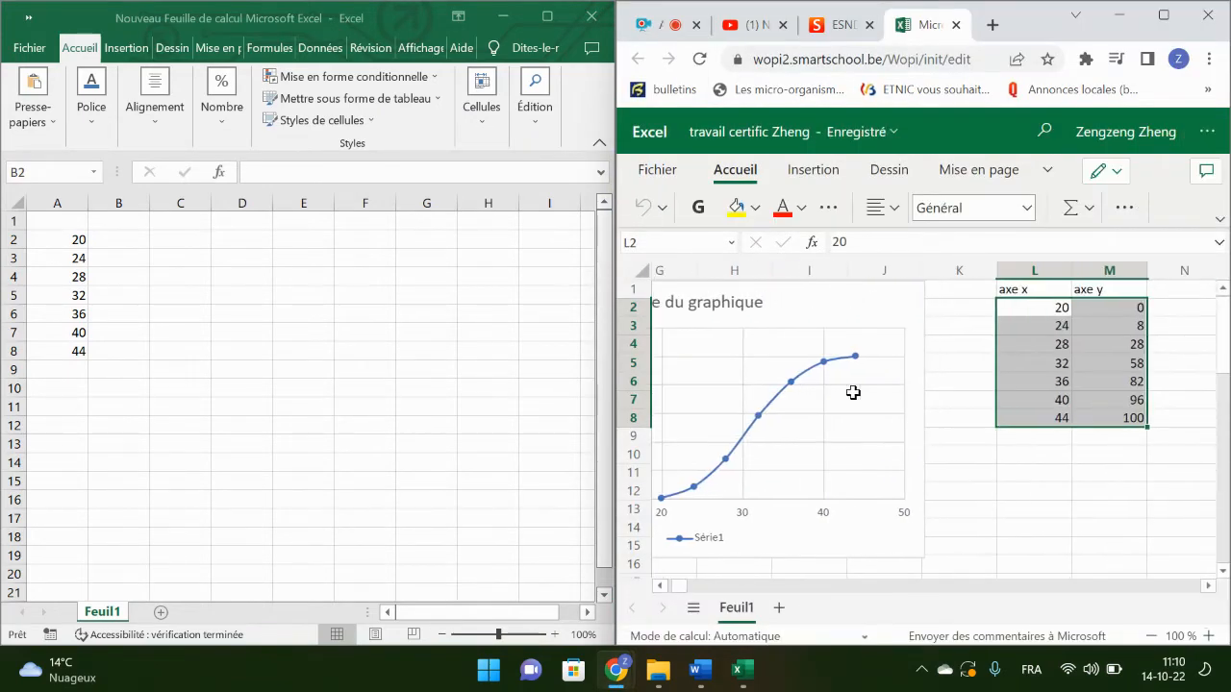
# Step: Enter the cumulative frequencies 0, 8, 28, 58, 82, 96 and 100 in cells B2 to B8 of the new workbook
pyautogui.click(123, 240)
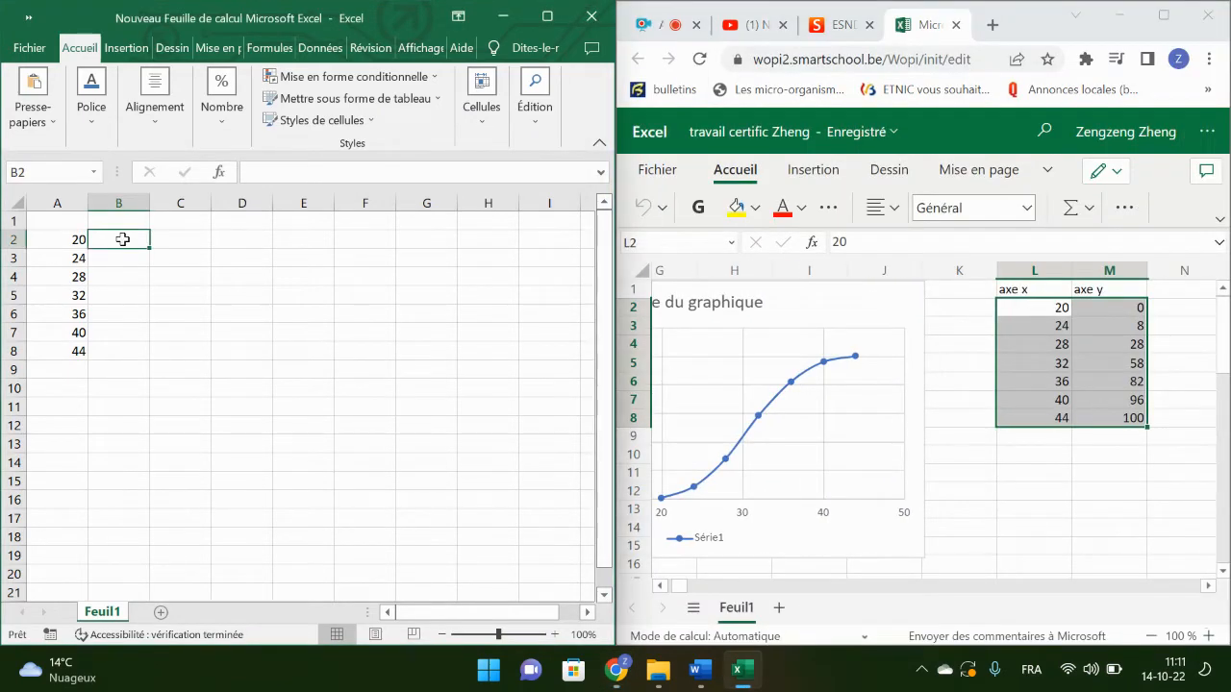
pyautogui.write('0')
pyautogui.press('Return')
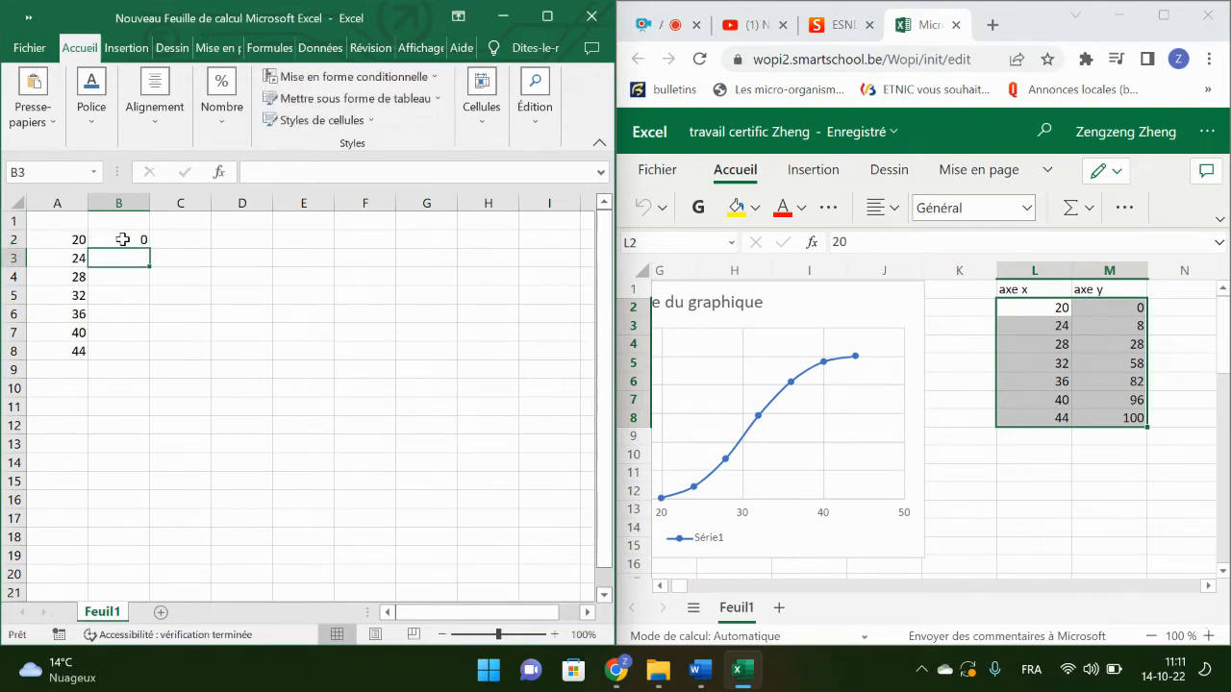
pyautogui.write('8')
pyautogui.press('Return')
pyautogui.write('28')
pyautogui.press('Return')
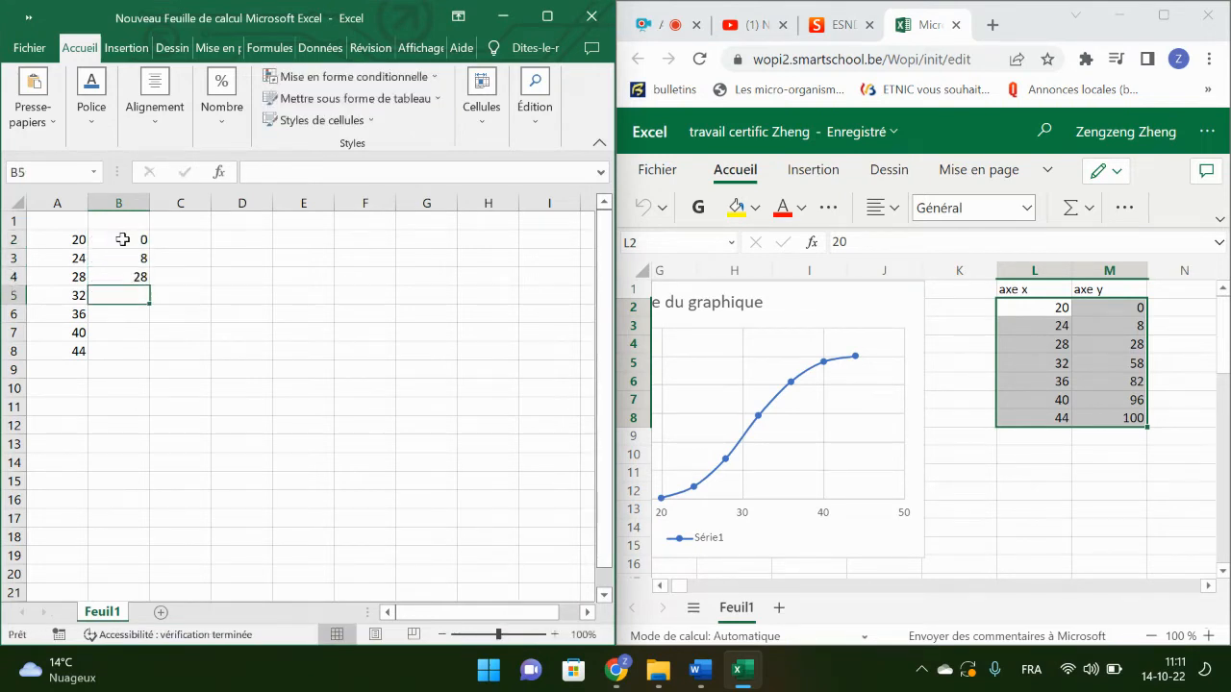
pyautogui.write('58')
pyautogui.press('Return')
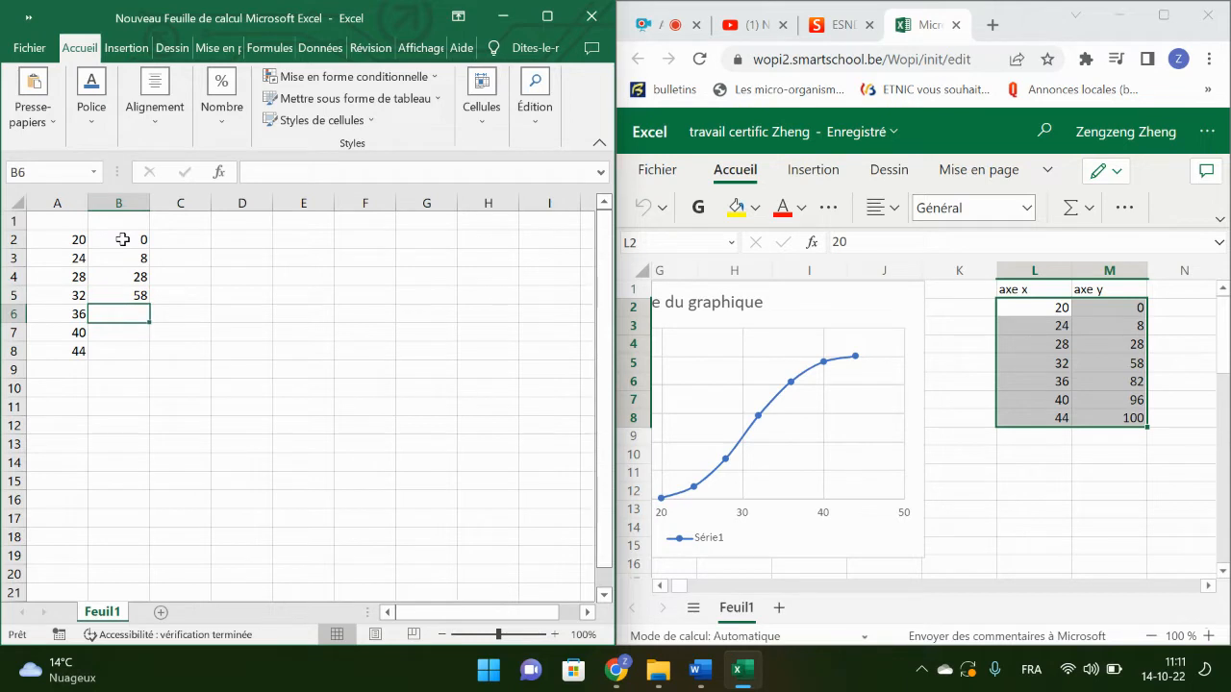
pyautogui.write('82')
pyautogui.press('Return')
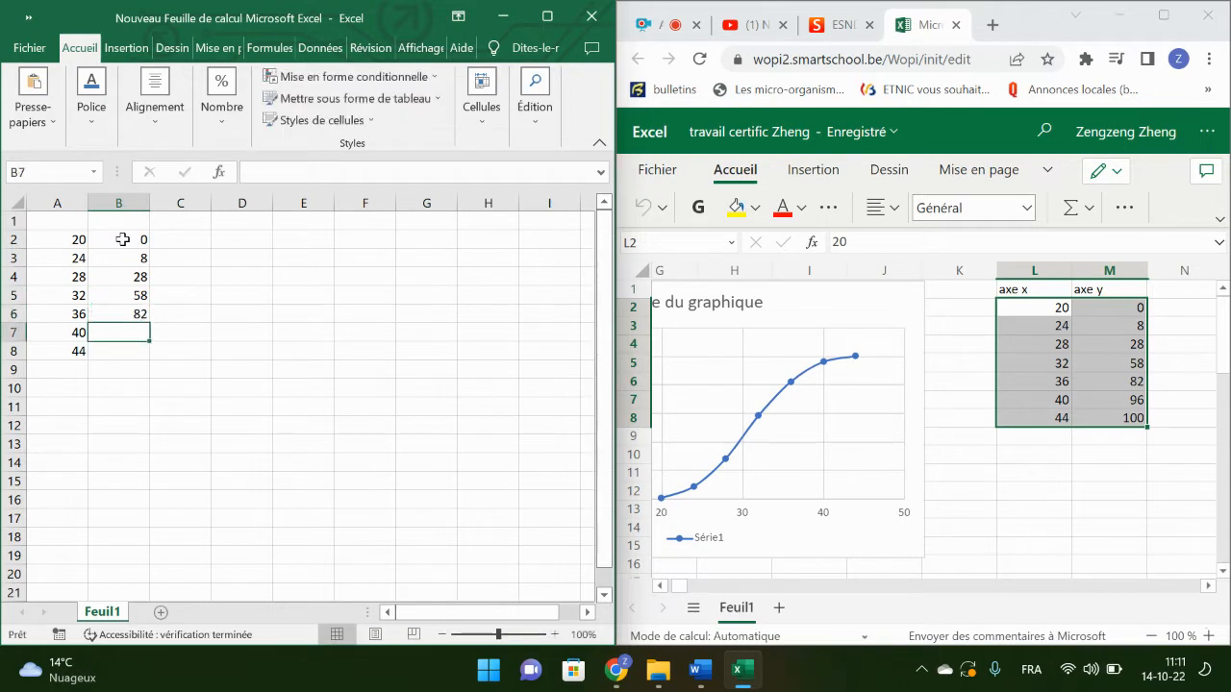
pyautogui.write('96')
pyautogui.press('Return')
pyautogui.write('100')
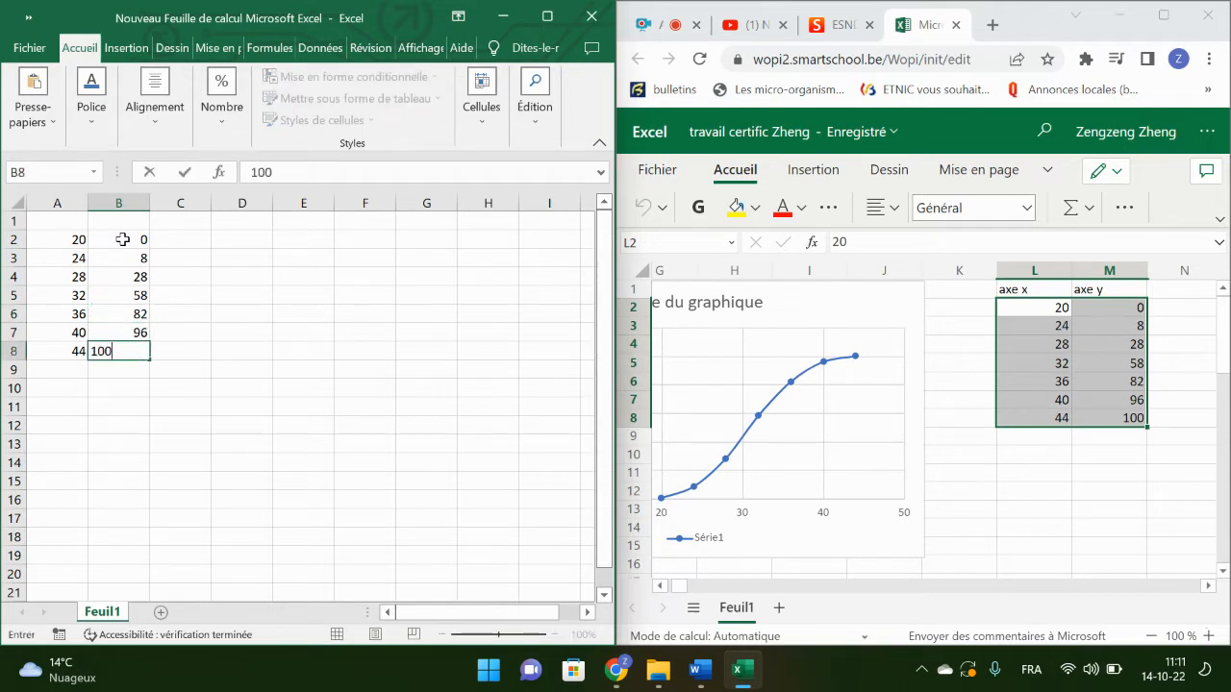
pyautogui.press('Return')
# Step: Maximize the new workbook and insert a scatter chart with straight lines and markers from cells A2 to B8
pyautogui.moveTo(81, 236); pyautogui.dragTo(137, 352)
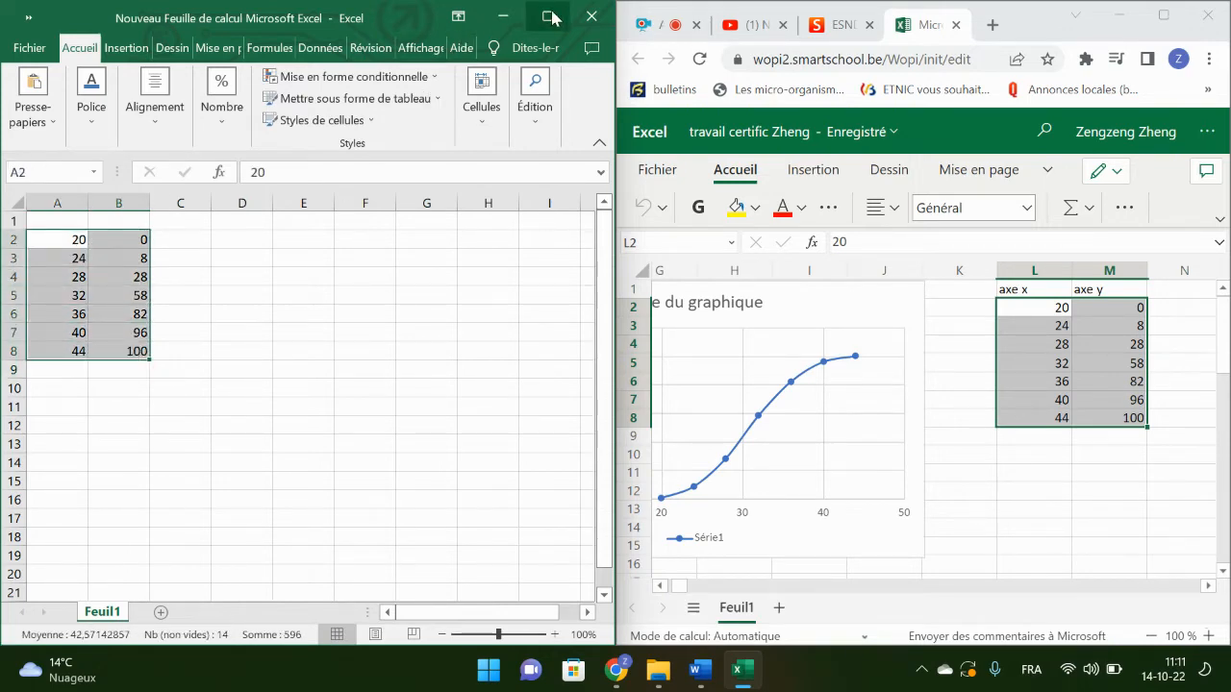
pyautogui.click(548, 17)
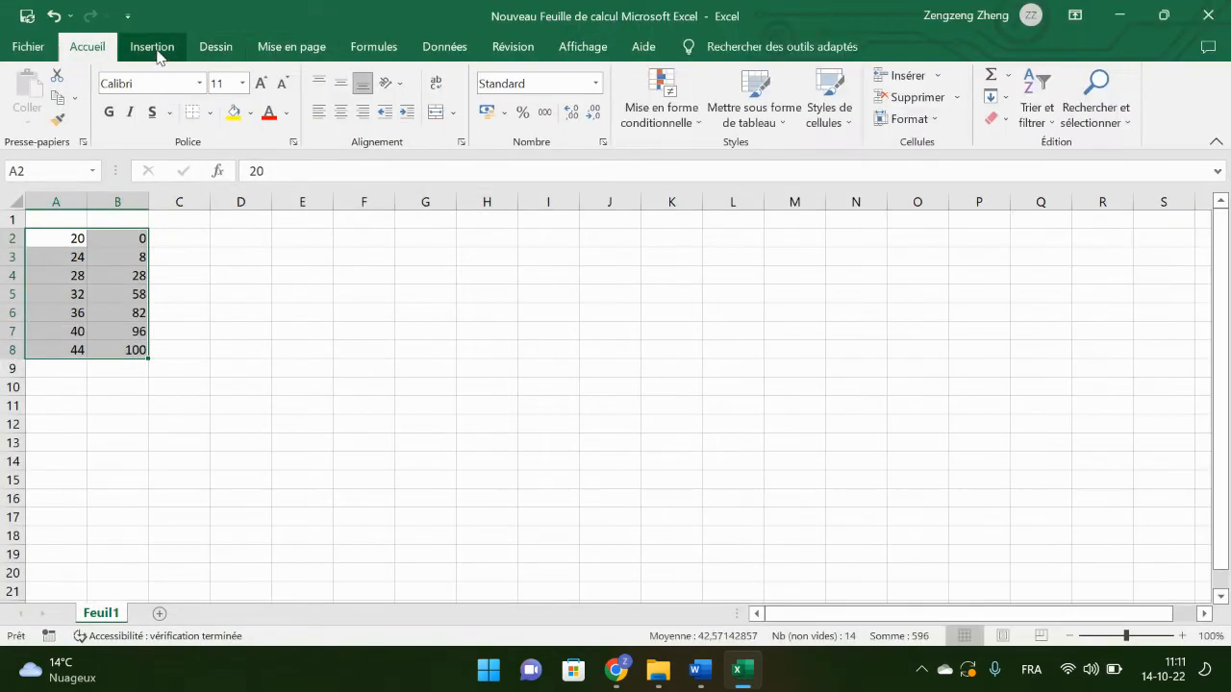
pyautogui.click(156, 48)
pyautogui.click(520, 130)
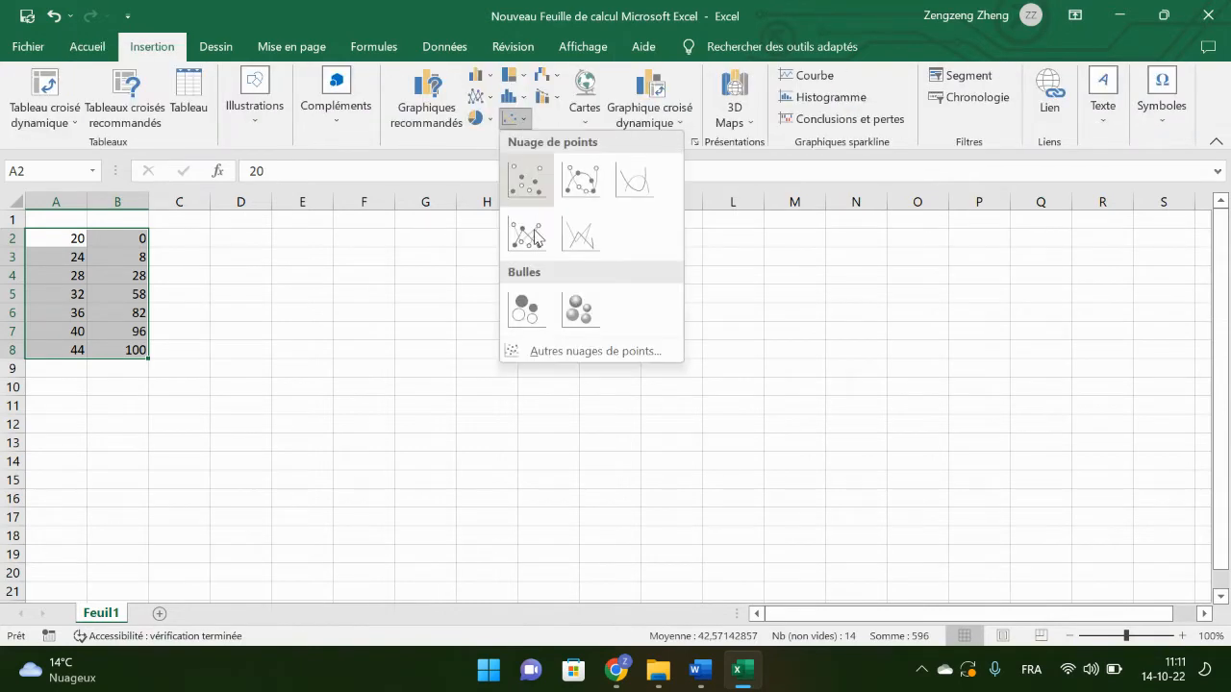
pyautogui.click(522, 237)
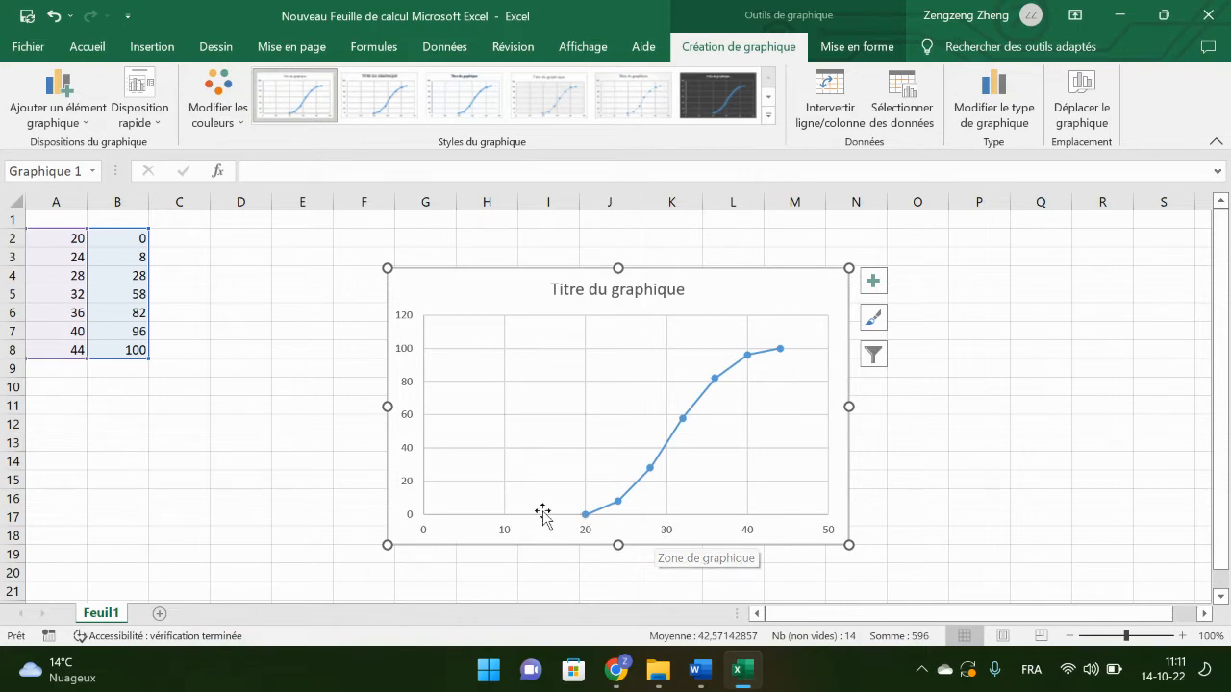
# Step: Set the chart title to "diagramme des fréquences cumulées"
pyautogui.click(507, 536)
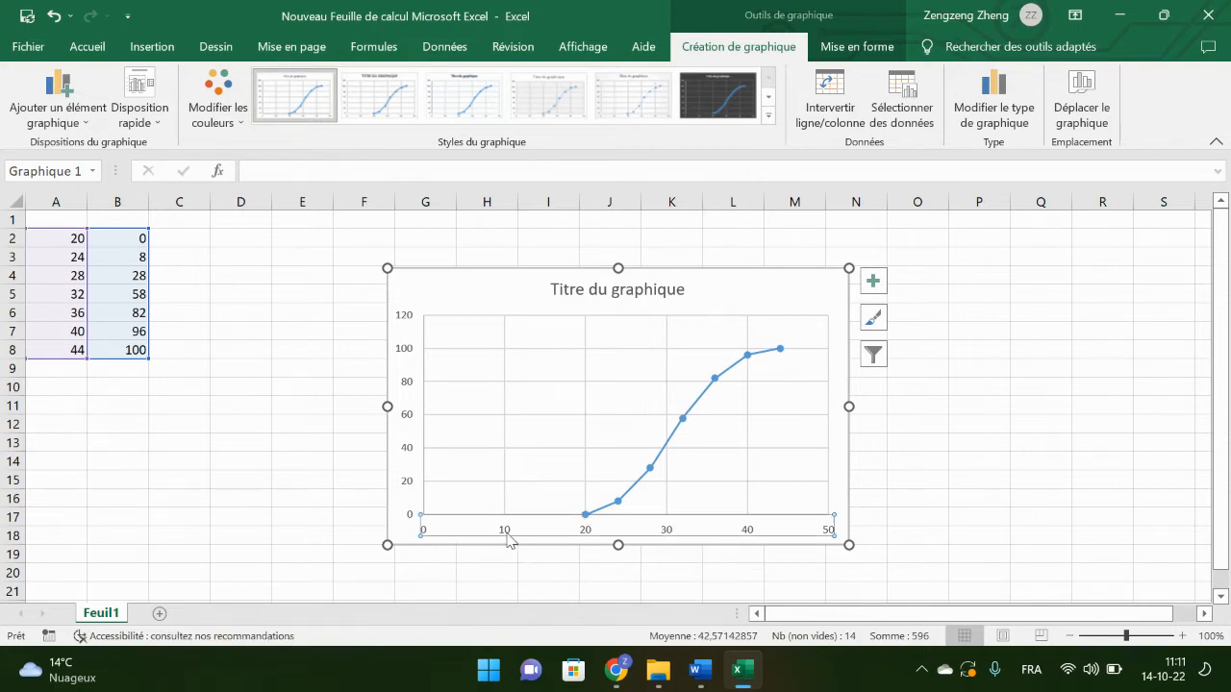
pyautogui.hotkey('ctrl', '1')
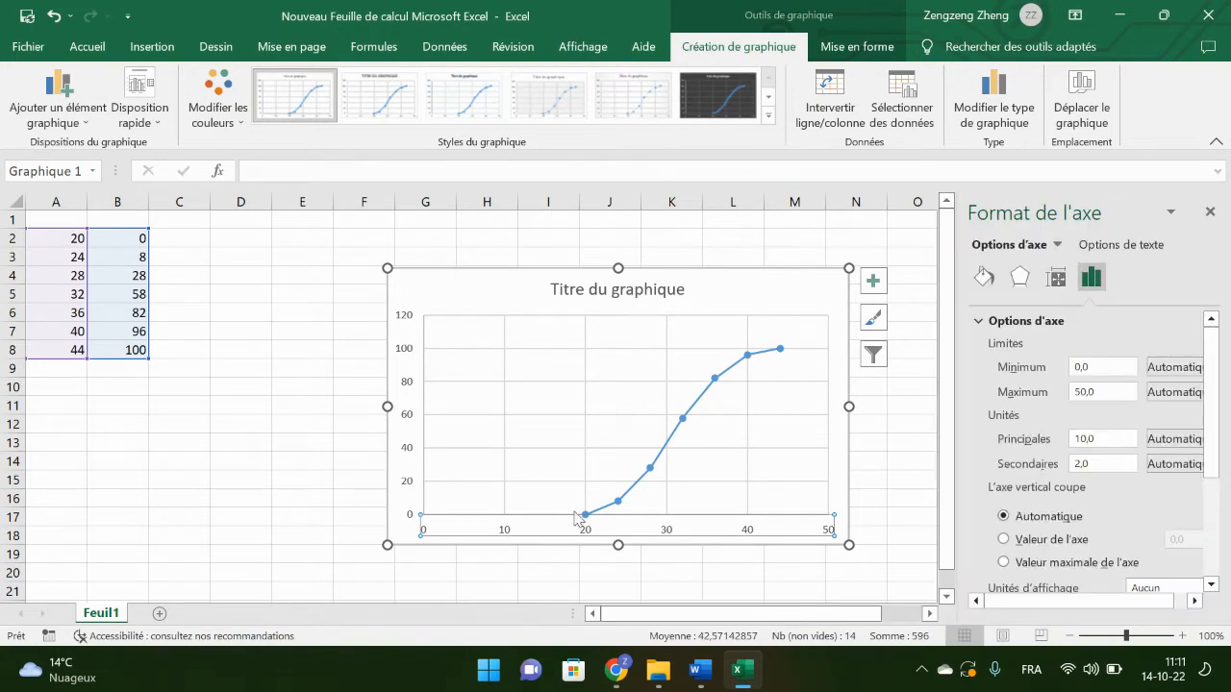
pyautogui.click(637, 293)
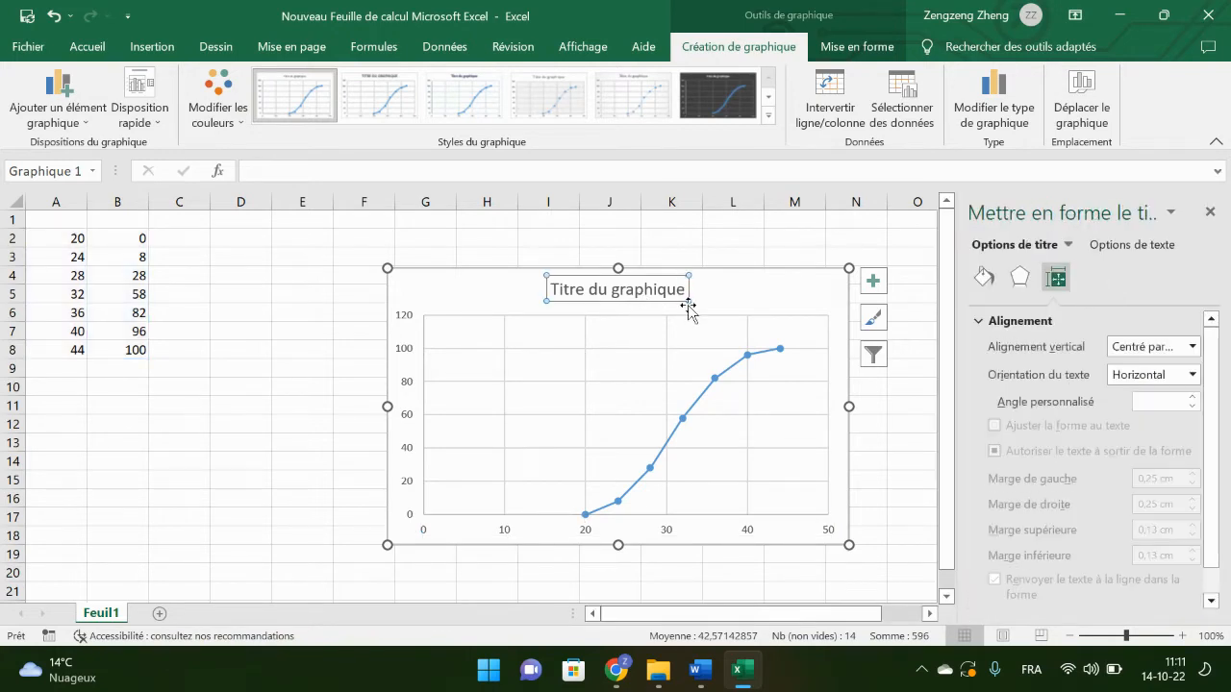
pyautogui.write('ia')
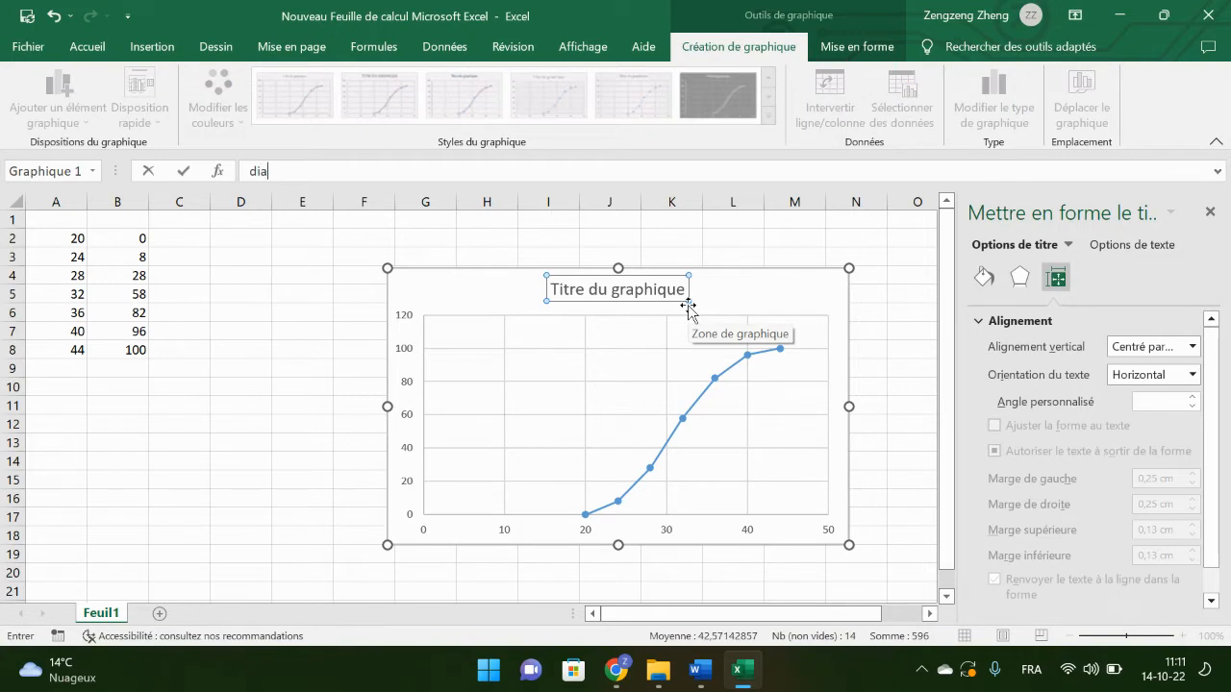
pyautogui.write('gramme des fréqu')
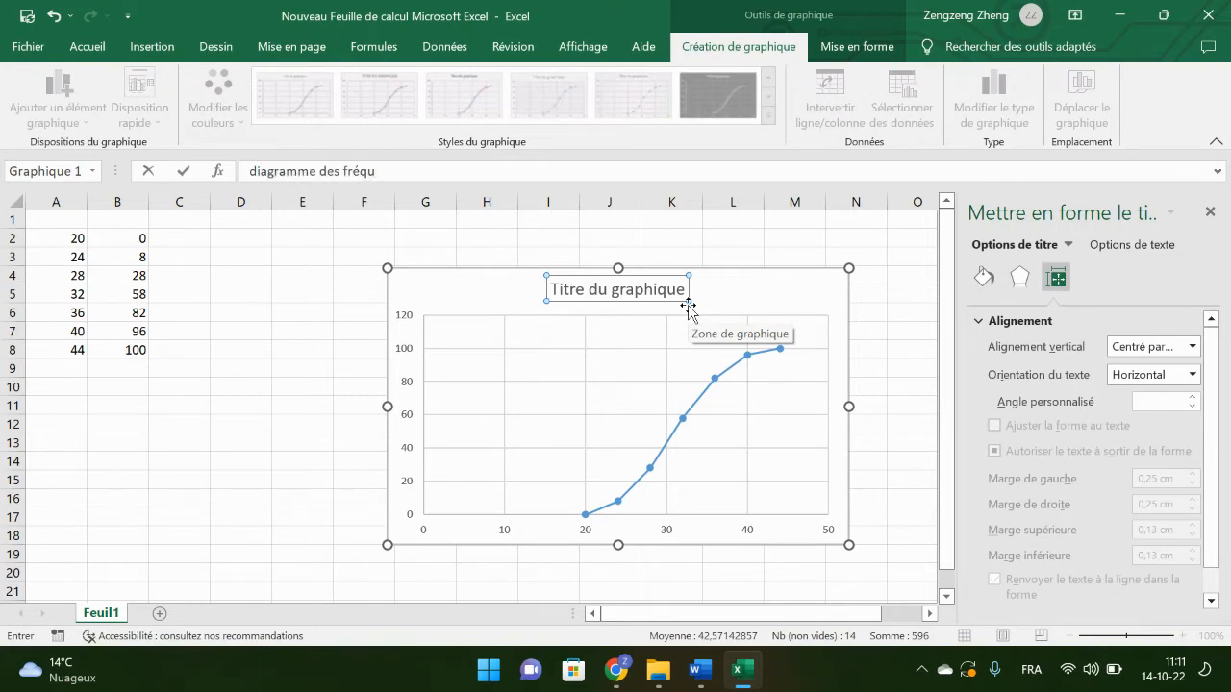
pyautogui.write('ences cumulé')
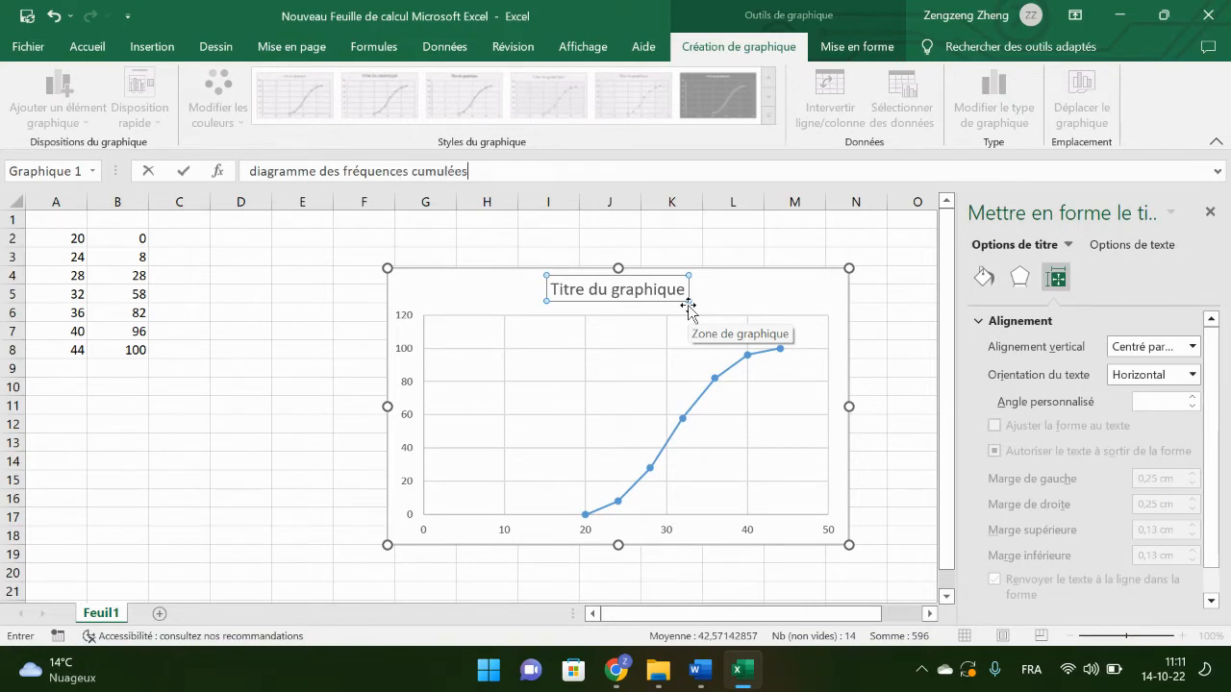
pyautogui.write('es')
pyautogui.press('Return')
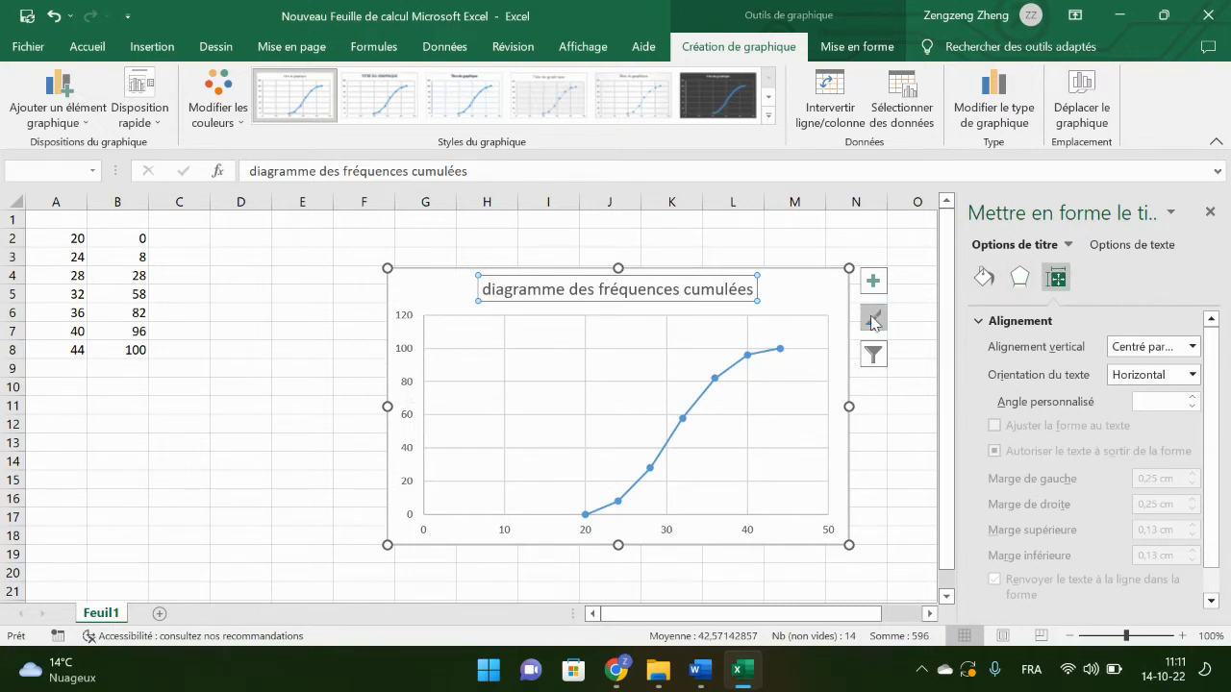
# Step: Add axis titles to the chart and name the vertical axis "fréquences cumulées %"
pyautogui.click(873, 281)
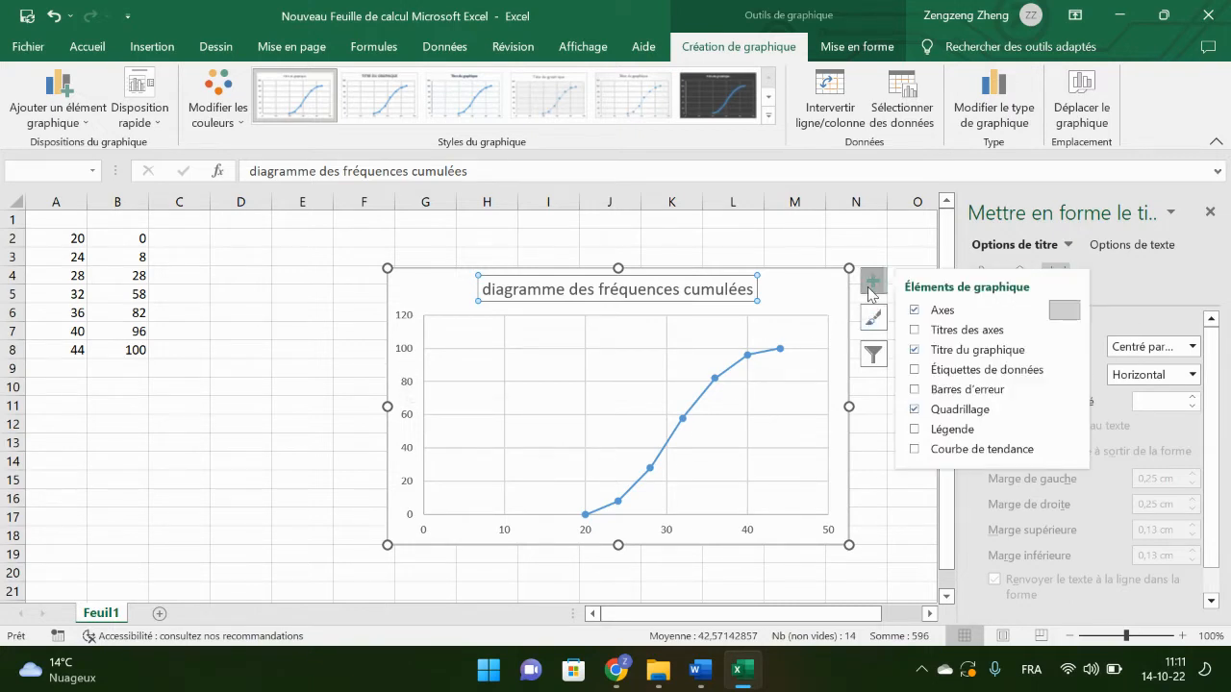
pyautogui.click(962, 333)
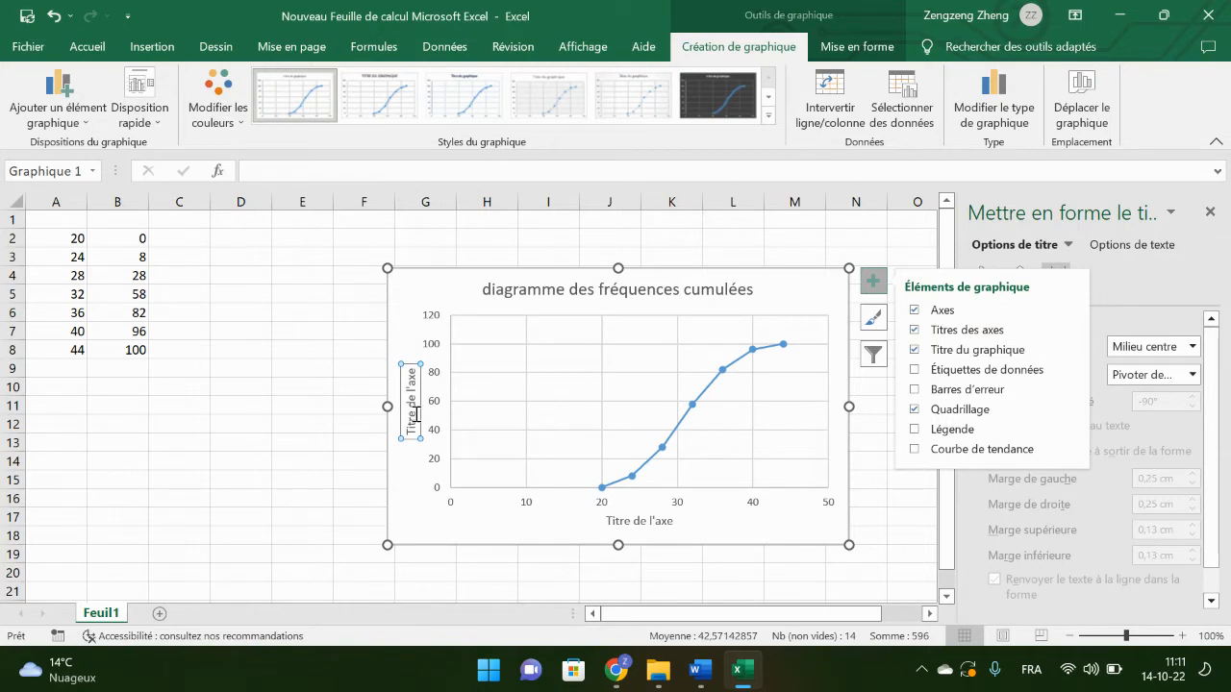
pyautogui.write('fré')
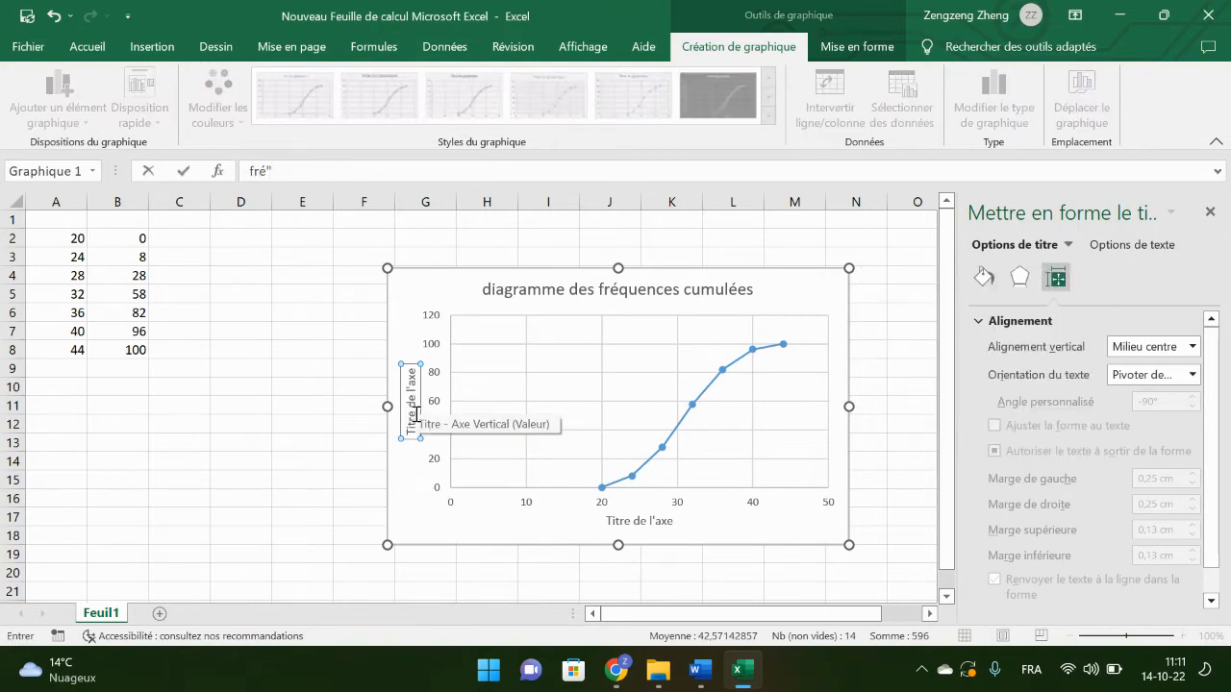
pyautogui.write('quences cum ')
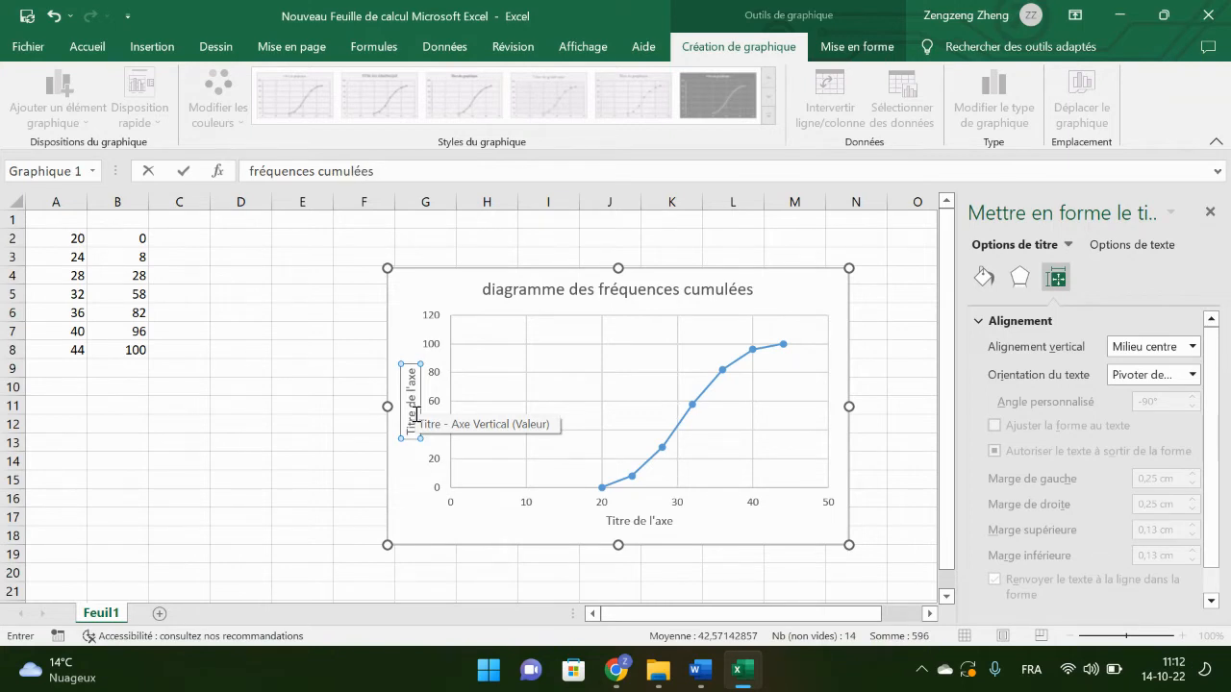
pyautogui.write('ulées %')
pyautogui.press('Return')
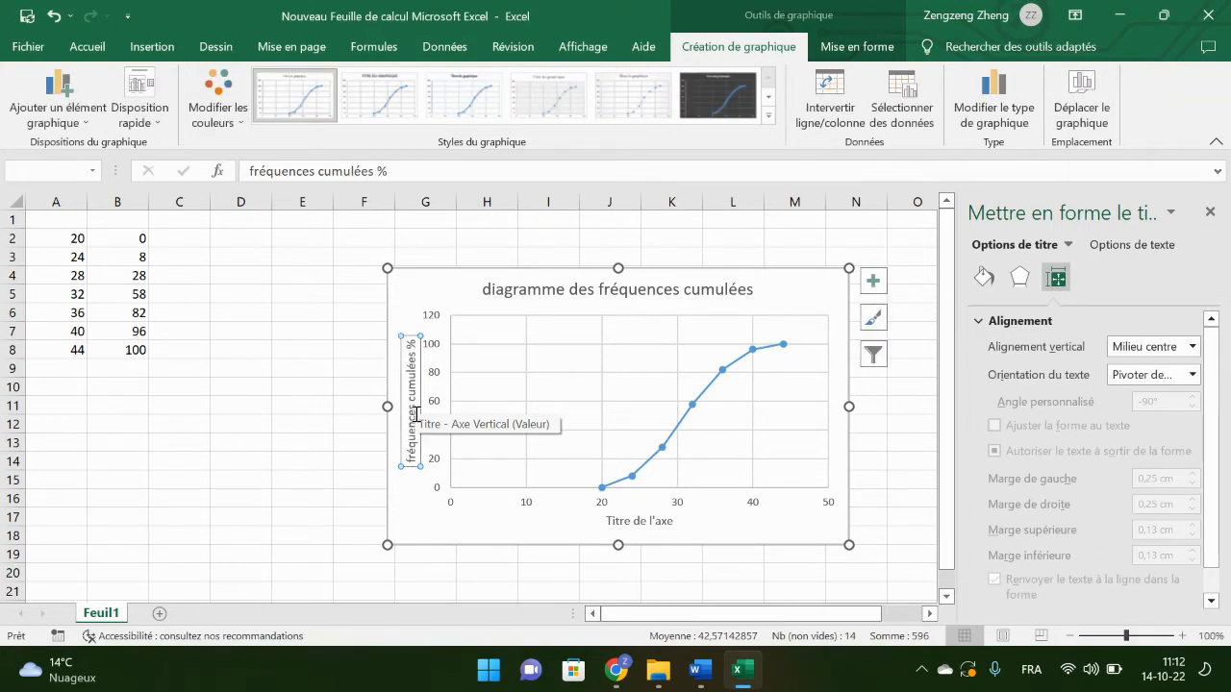
# Step: Name the horizontal axis "les âges (ans)"
pyautogui.click(658, 526)
pyautogui.write('les âge')
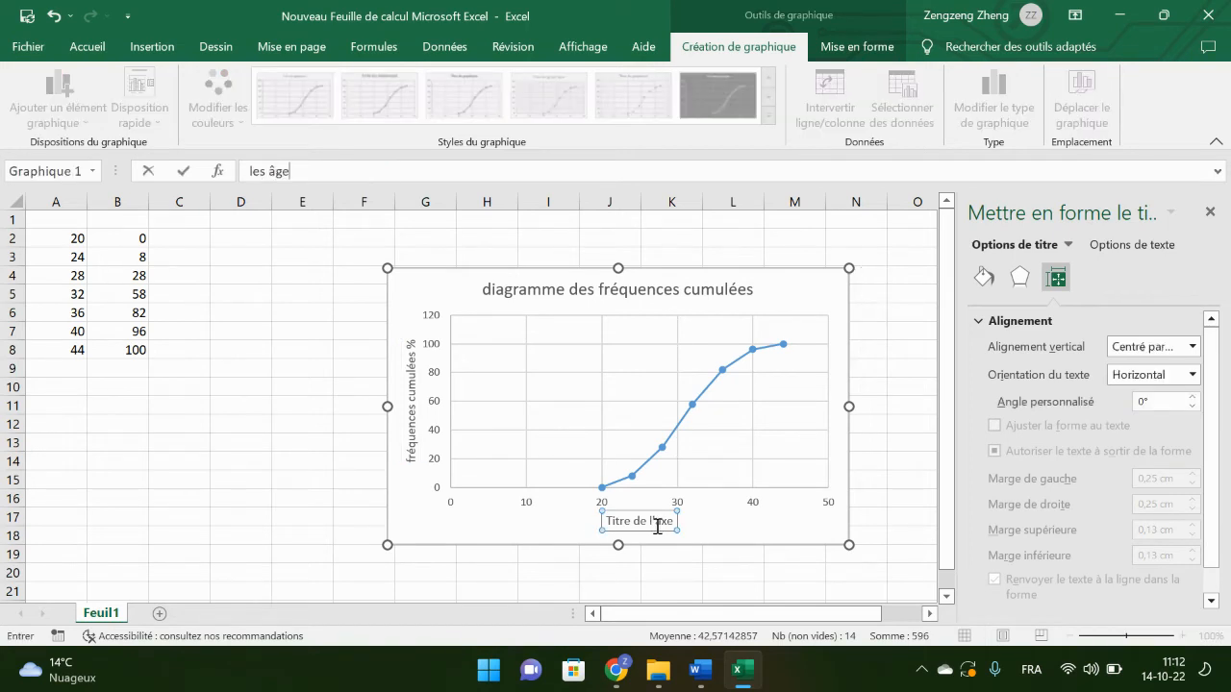
pyautogui.write('s (a)')
pyautogui.press('Return')
pyautogui.write('a')
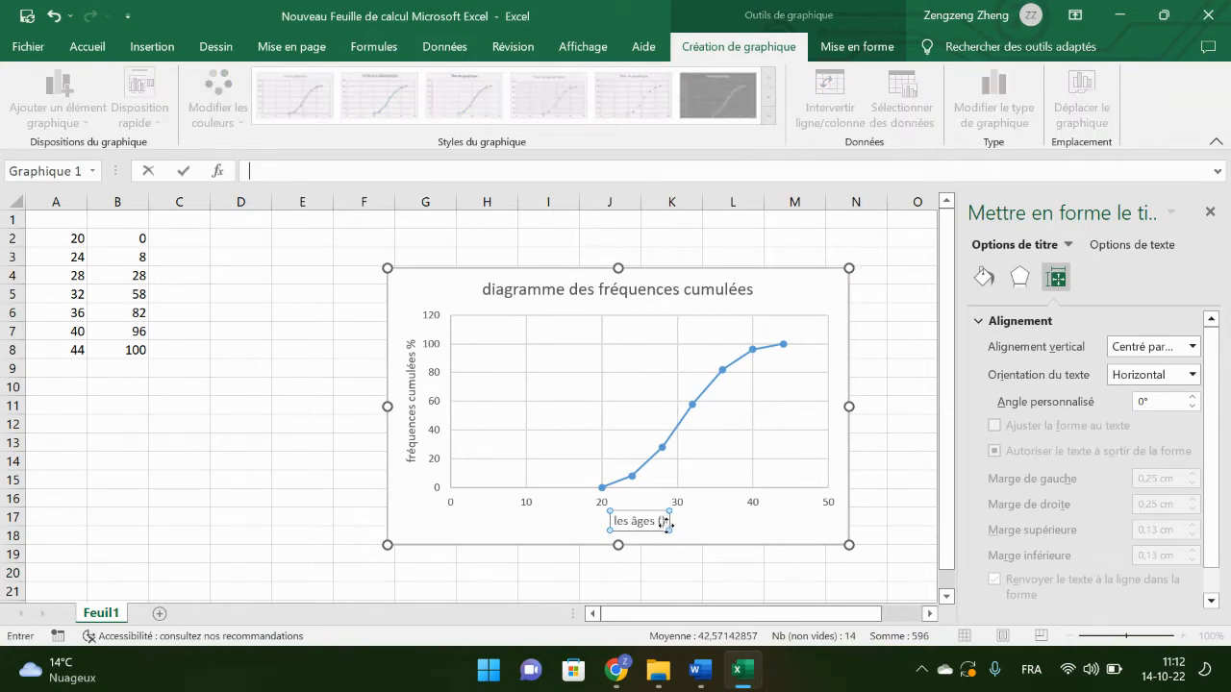
pyautogui.click(665, 526)
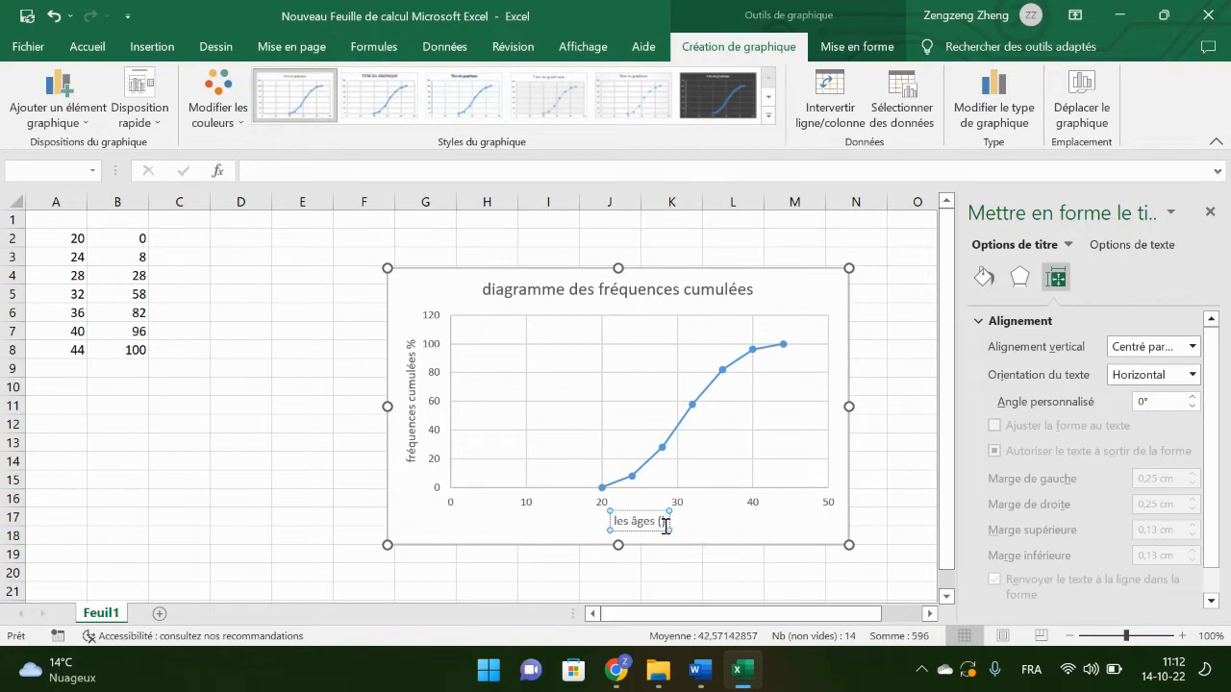
pyautogui.write('ans')
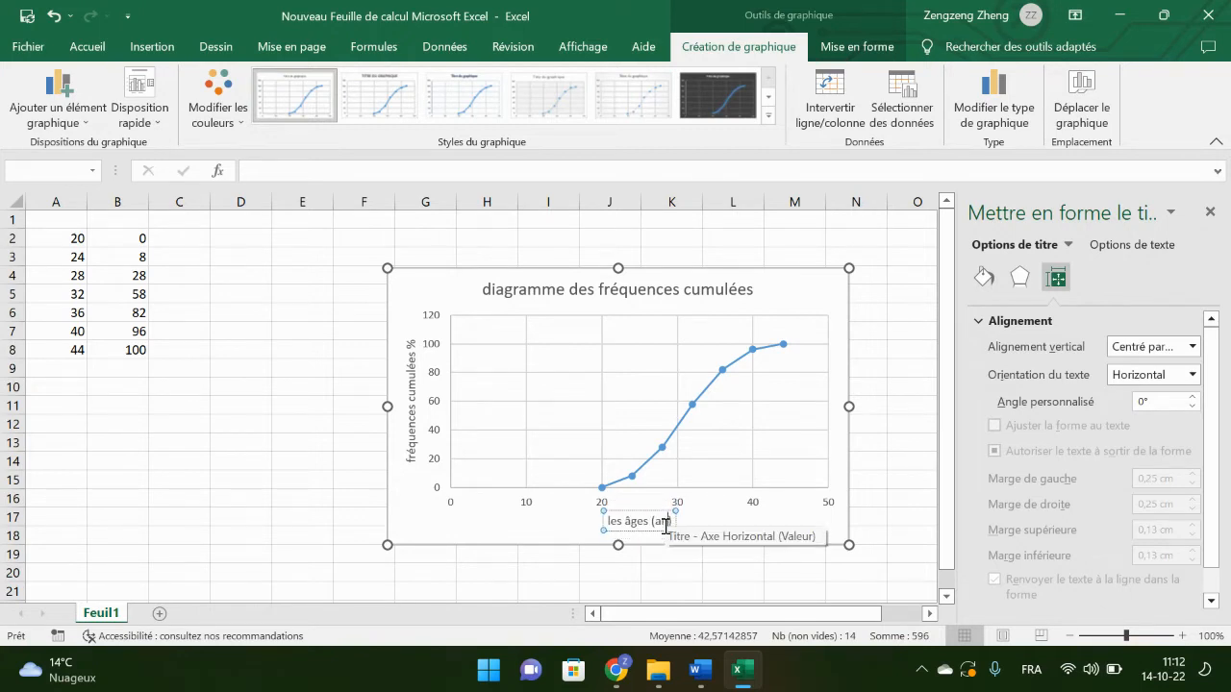
pyautogui.click(812, 523)
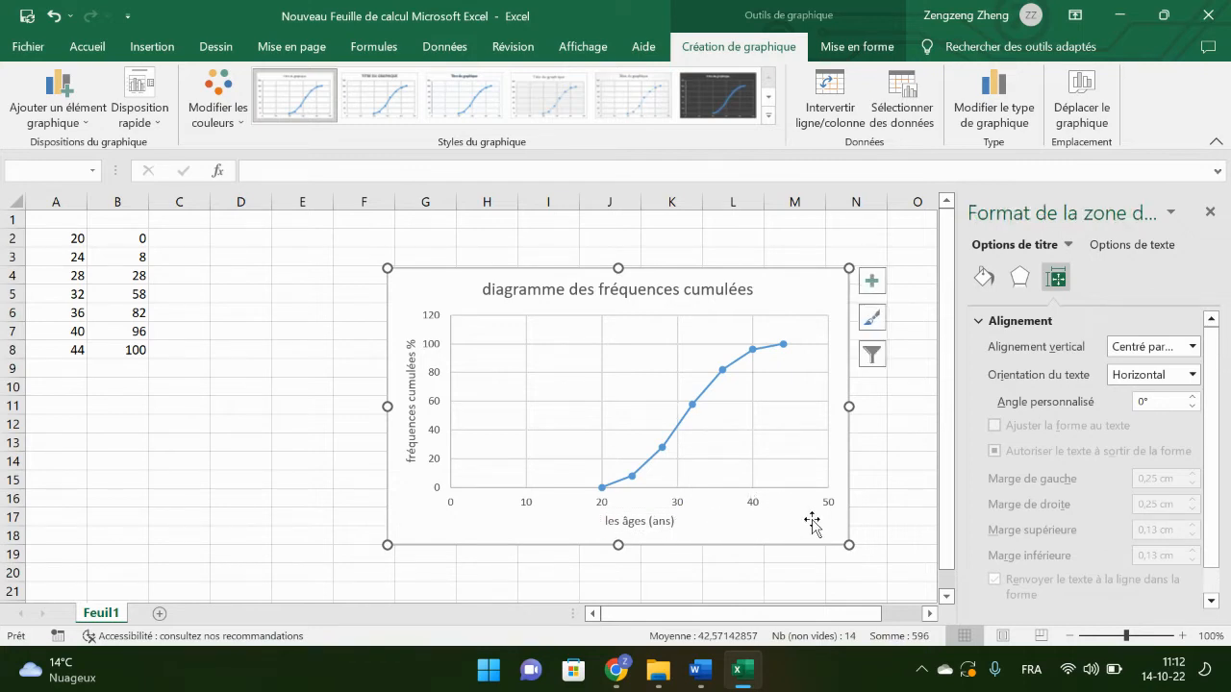
# Step: Increase the font size of the vertical axis labels to 10.5 and of the horizontal axis labels to 11
pyautogui.click(438, 354)
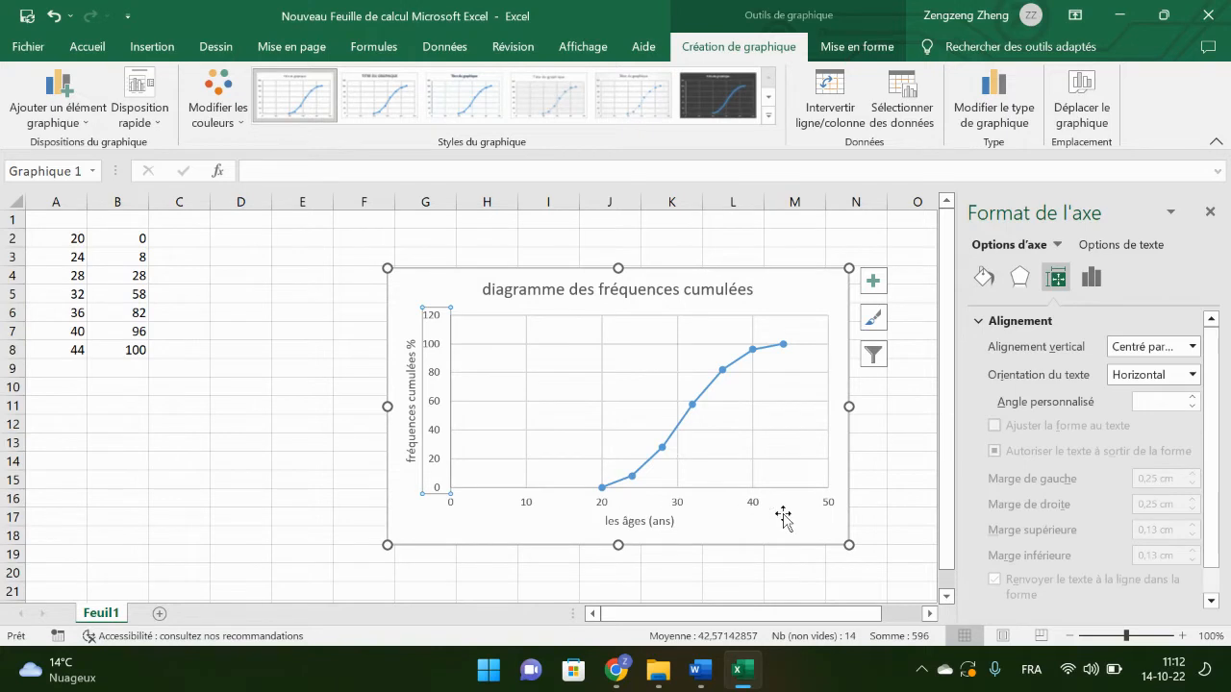
pyautogui.click(783, 519)
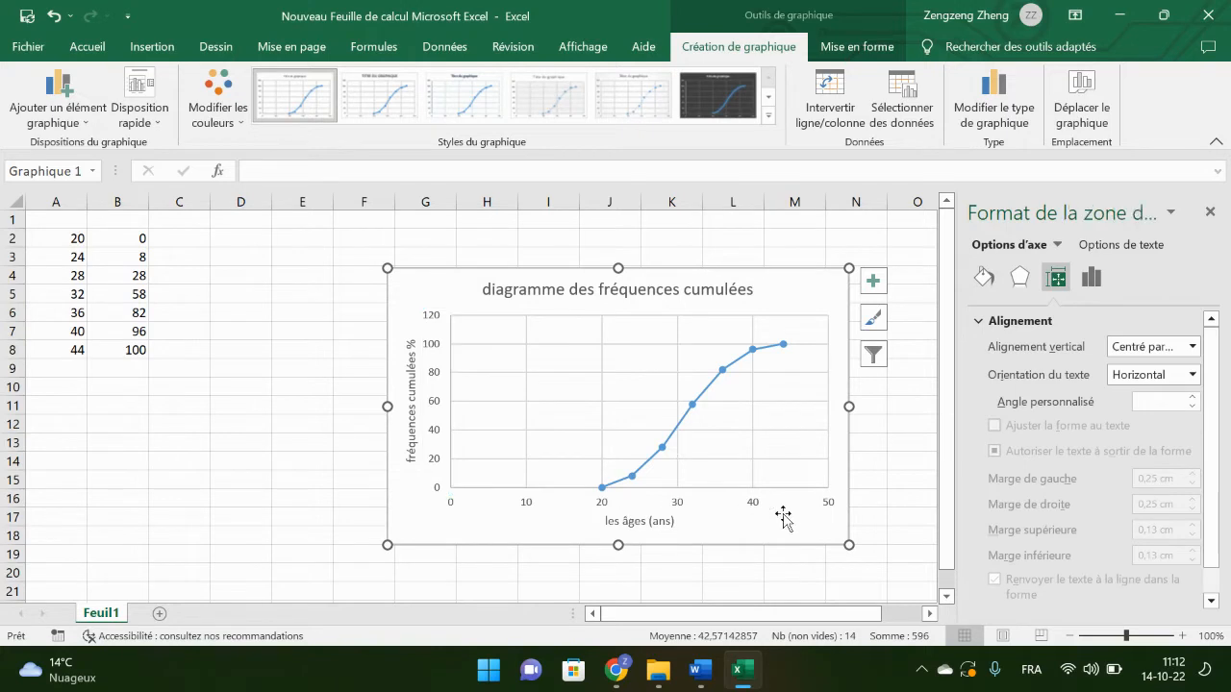
pyautogui.click(438, 320)
pyautogui.click(91, 45)
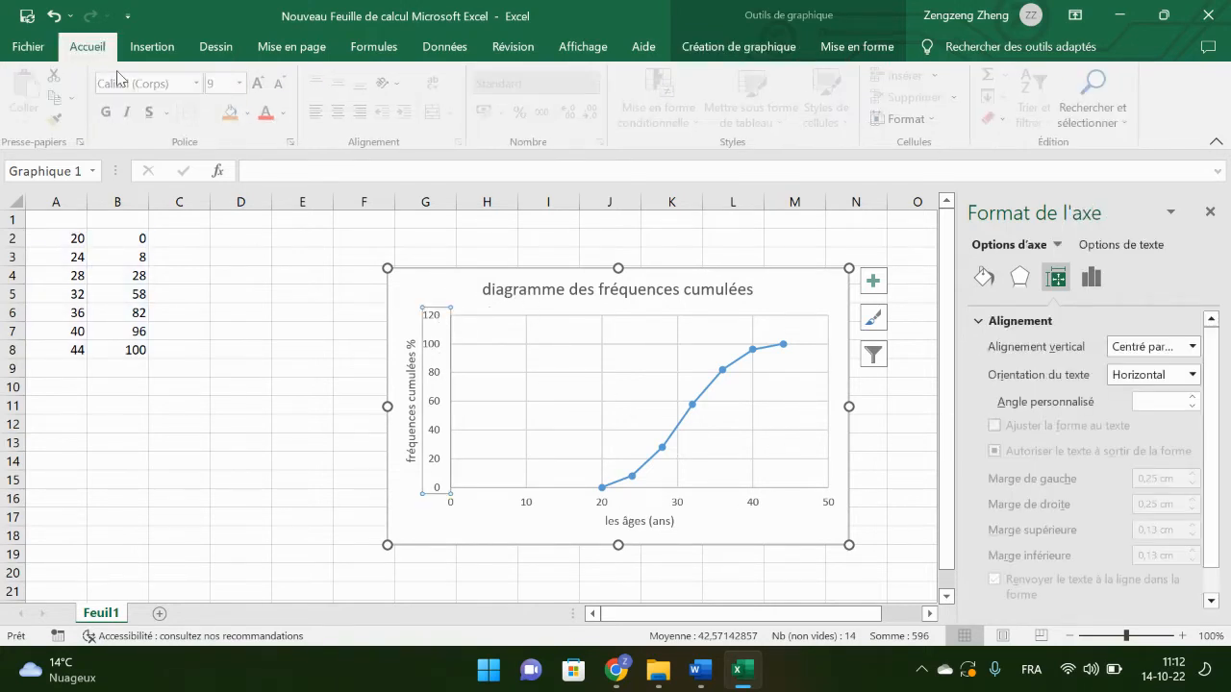
pyautogui.click(260, 85)
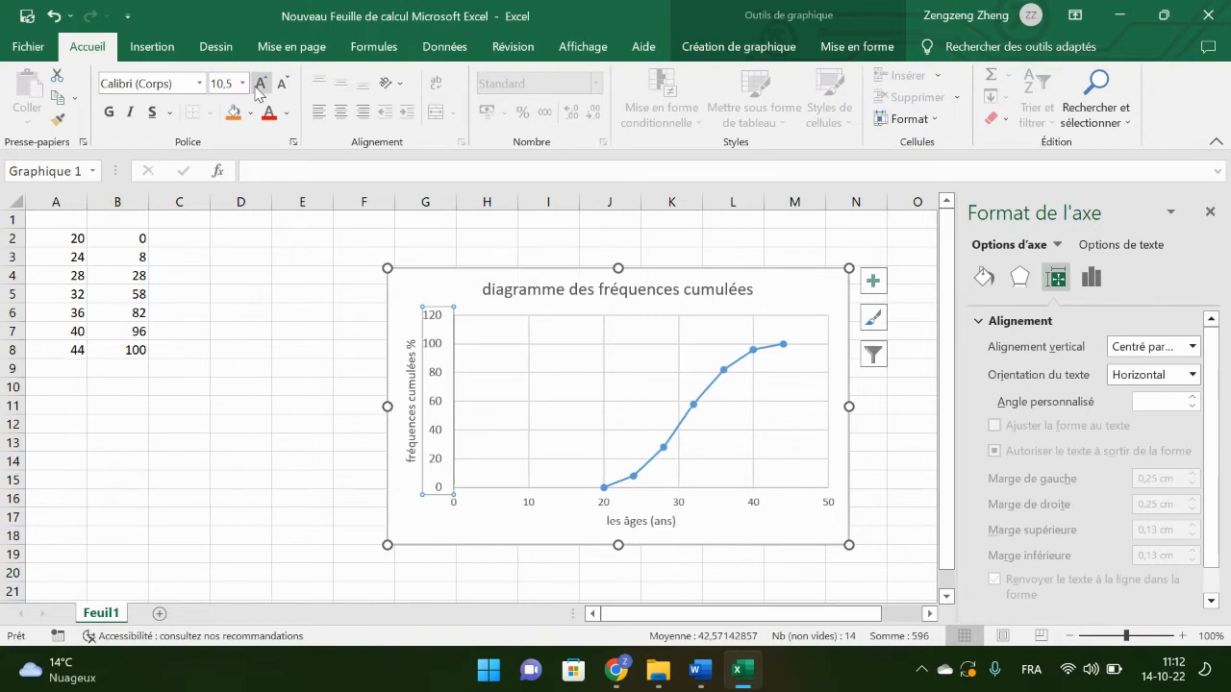
pyautogui.click(607, 502)
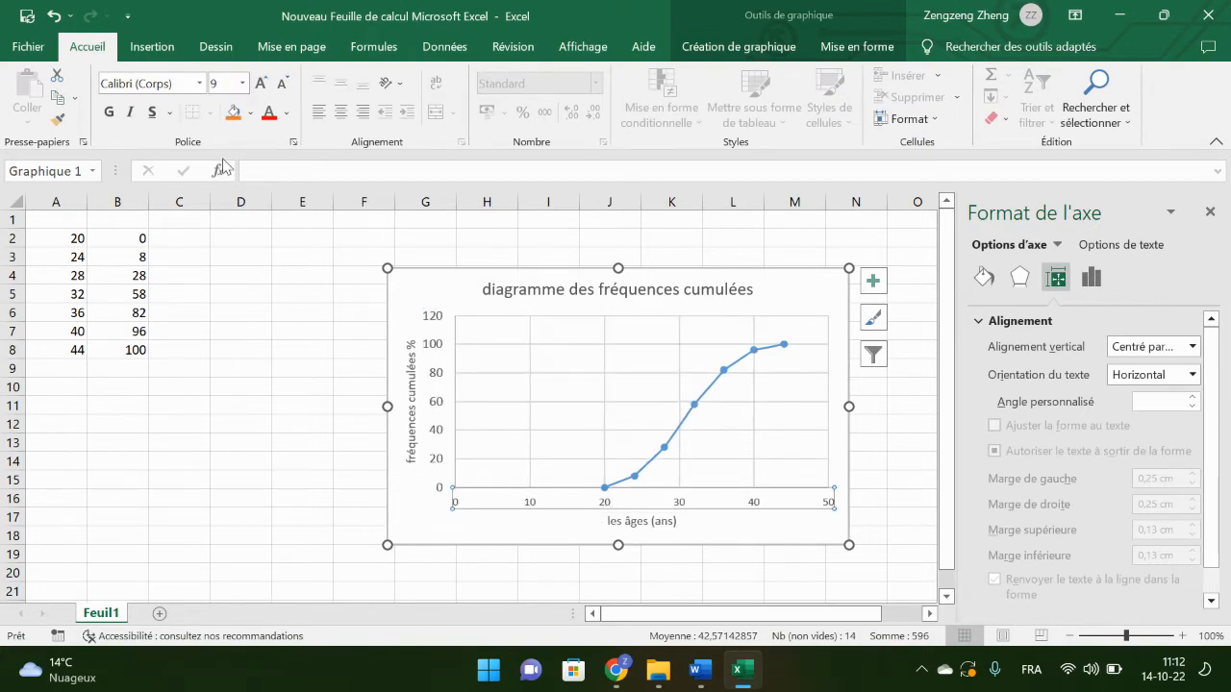
pyautogui.click(261, 85)
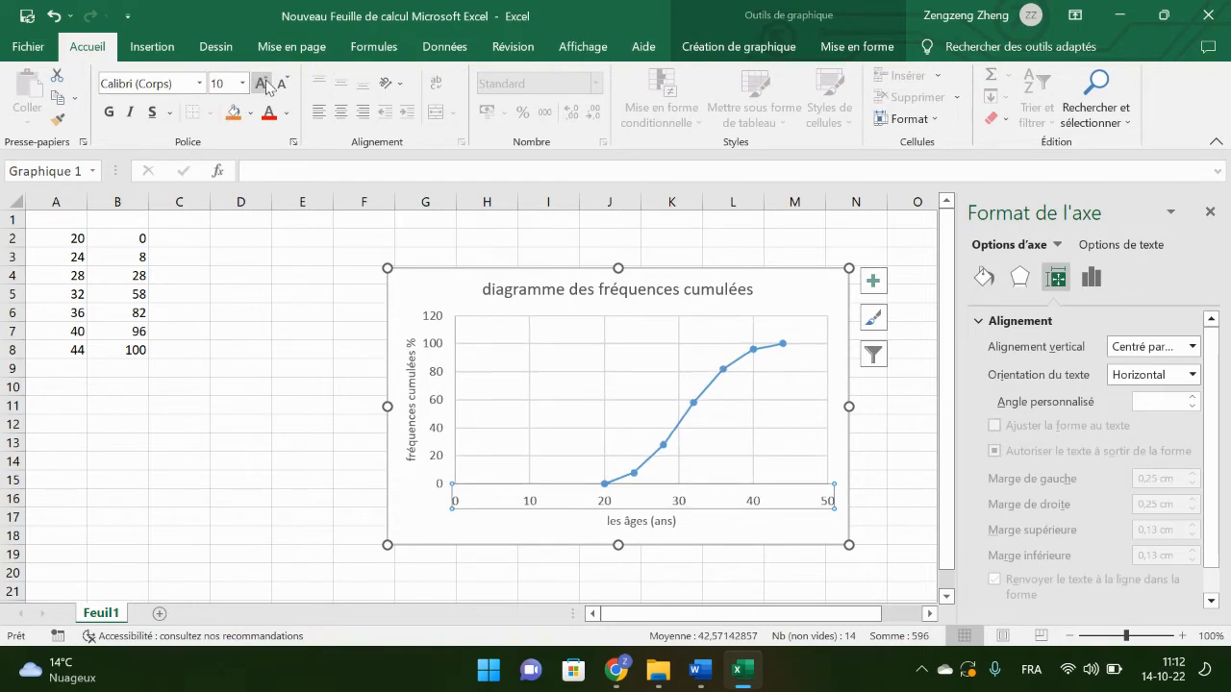
pyautogui.click(262, 85)
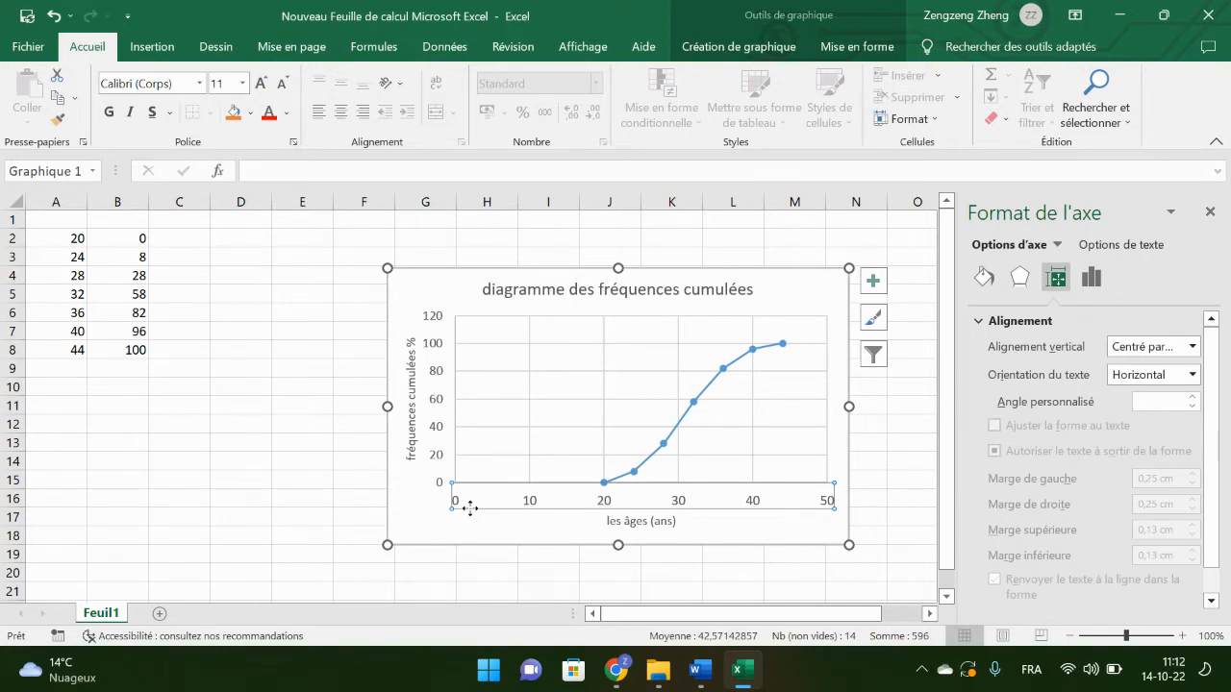
# Step: Set the minimum limit of the chart's horizontal axis to 20
pyautogui.click(608, 513)
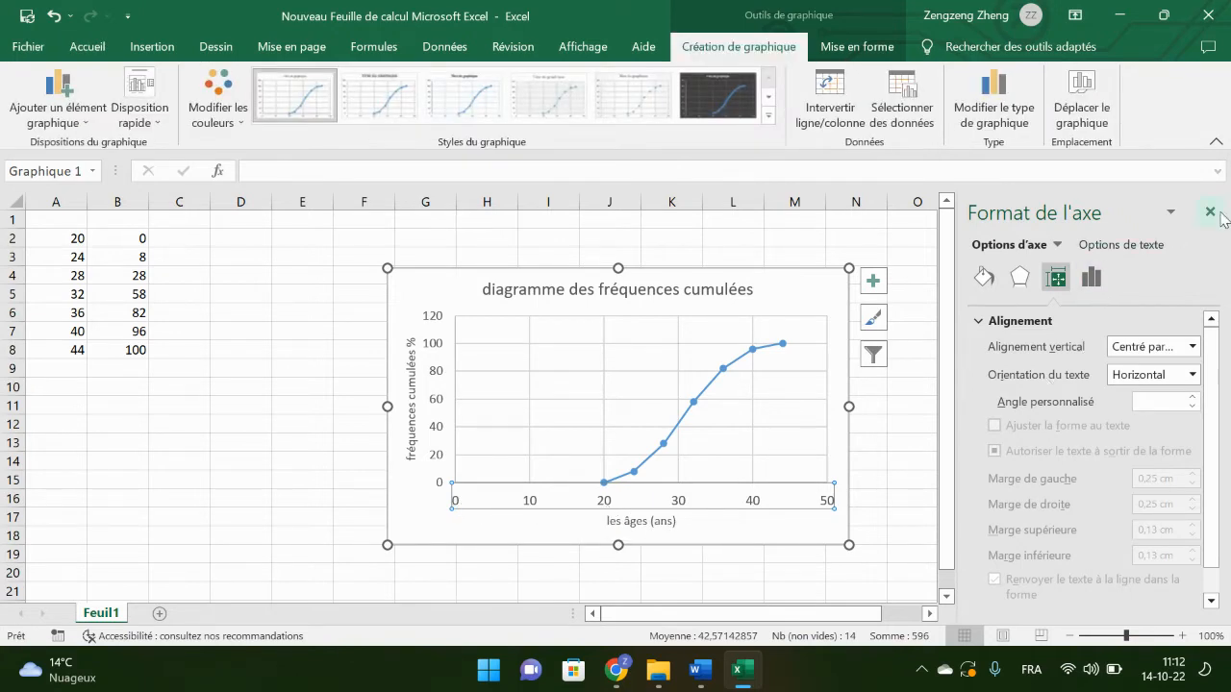
pyautogui.click(1091, 279)
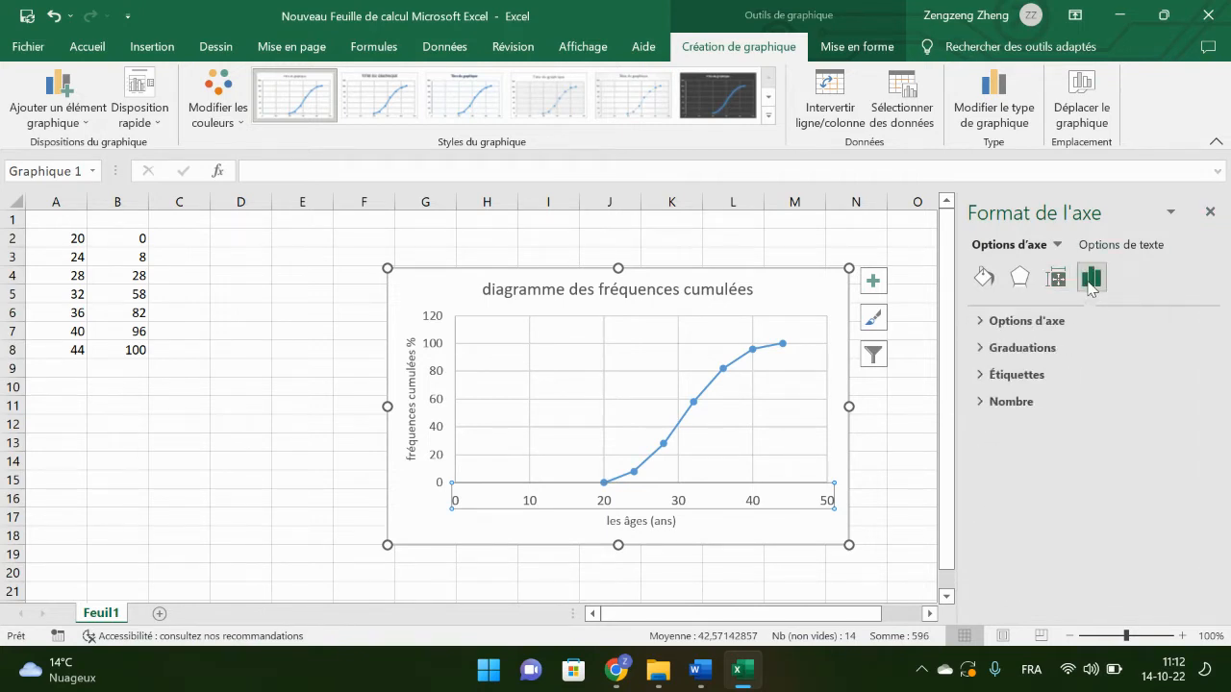
pyautogui.click(1021, 348)
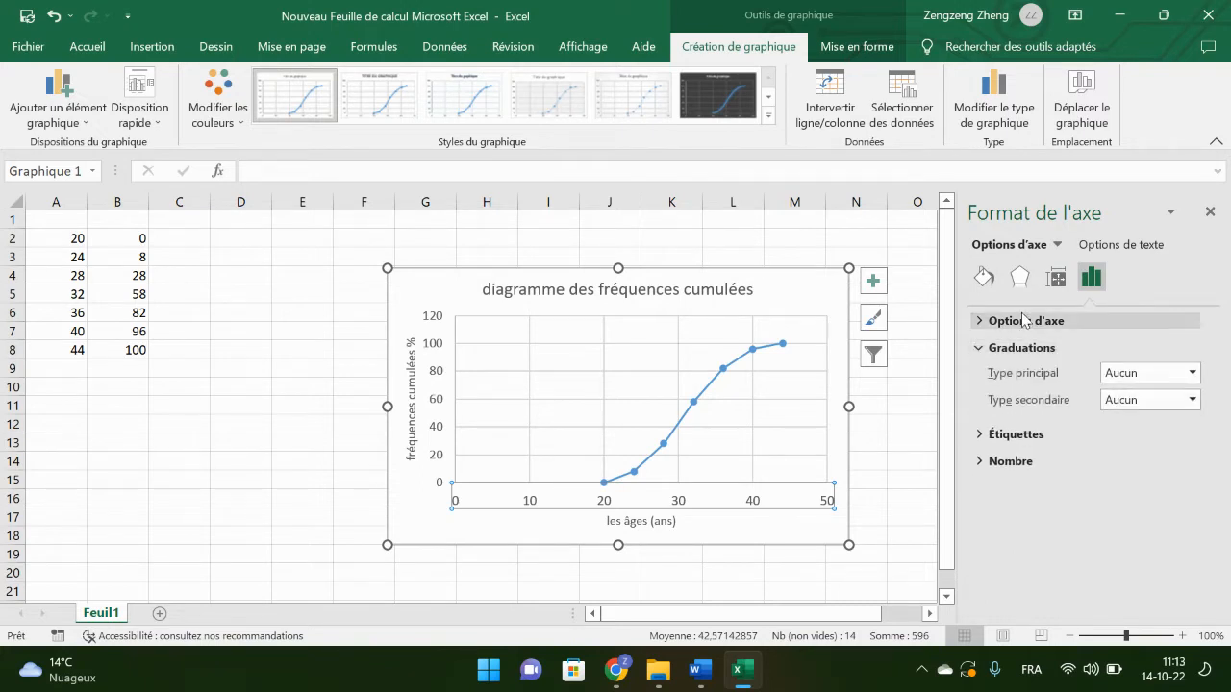
pyautogui.click(1025, 320)
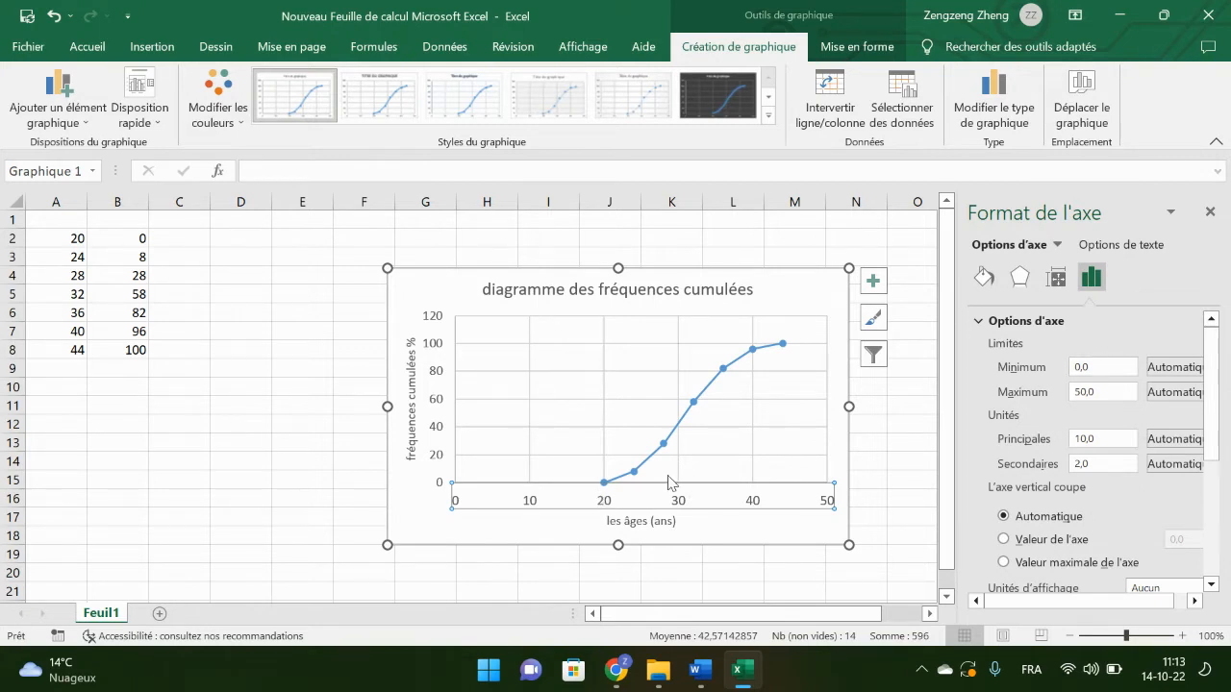
pyautogui.click(1103, 370)
pyautogui.press('BackSpace')
pyautogui.press('BackSpace')
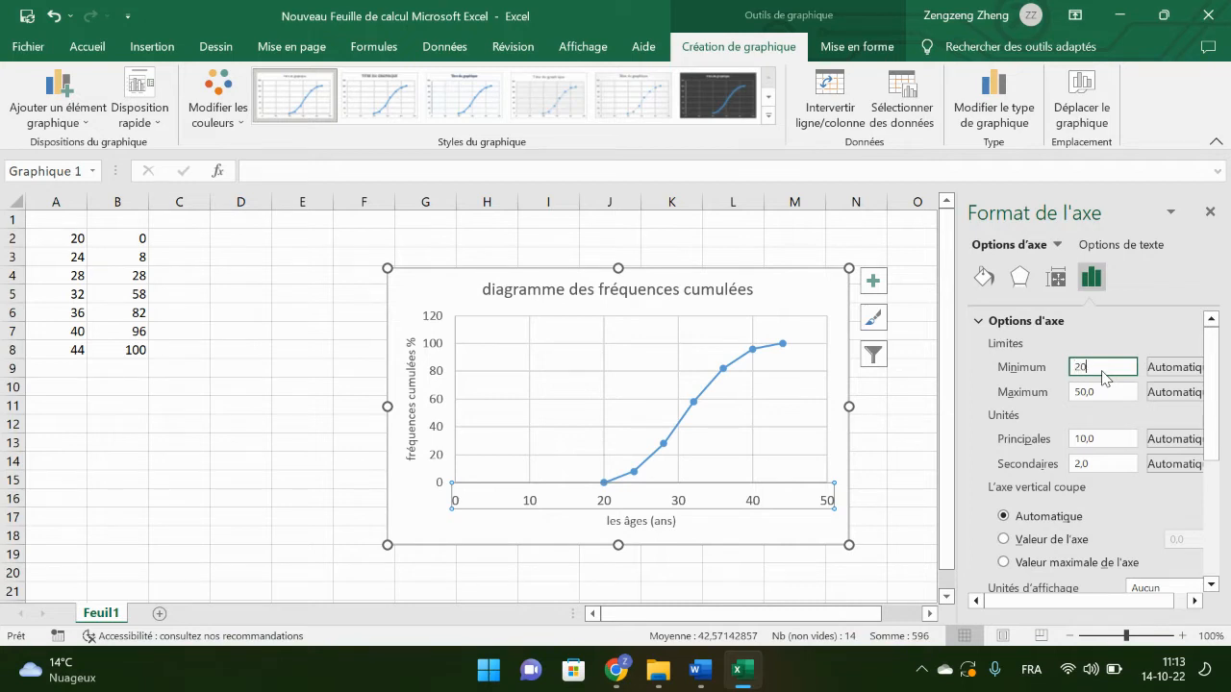
pyautogui.press('Return')
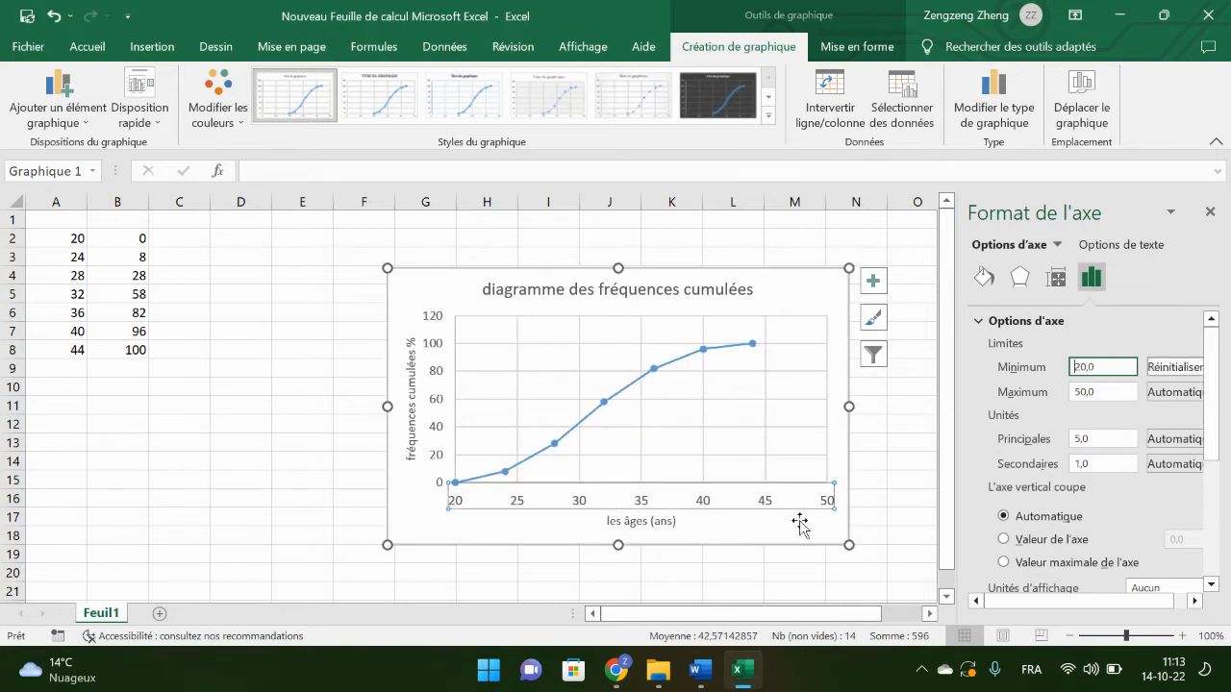
# Step: Set the horizontal axis maximum limit to 44 and its major unit to 2
pyautogui.click(1109, 394)
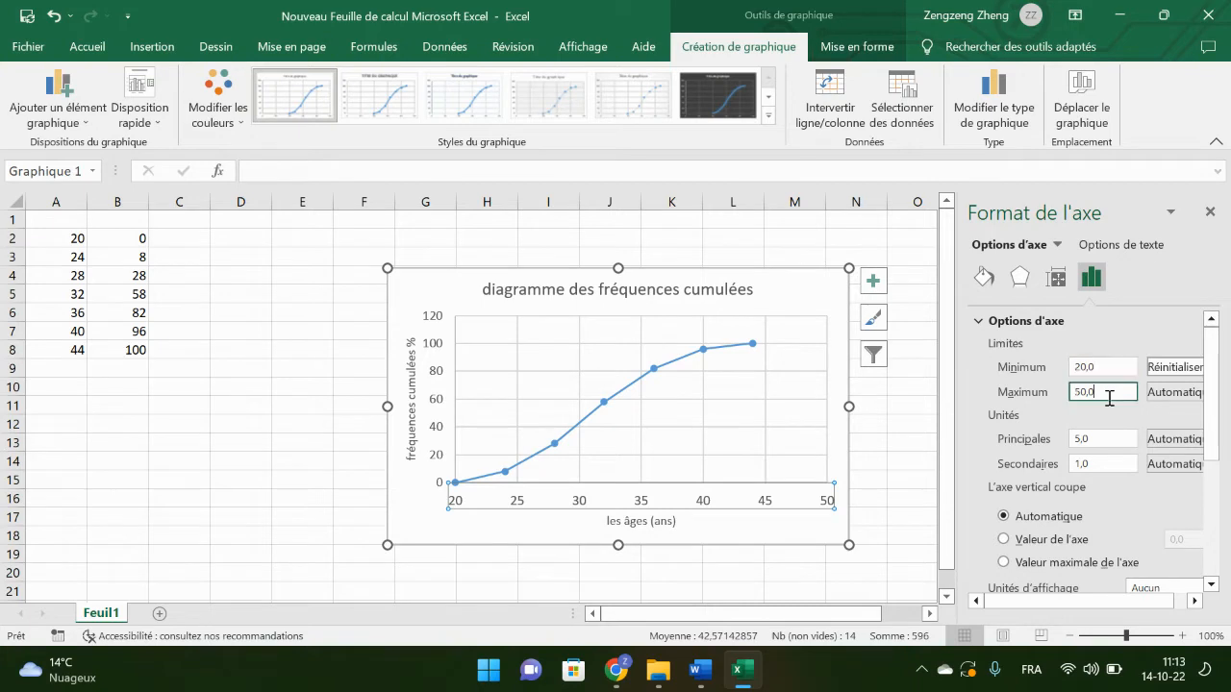
pyautogui.press('BackSpace')
pyautogui.write('44')
pyautogui.press('Return')
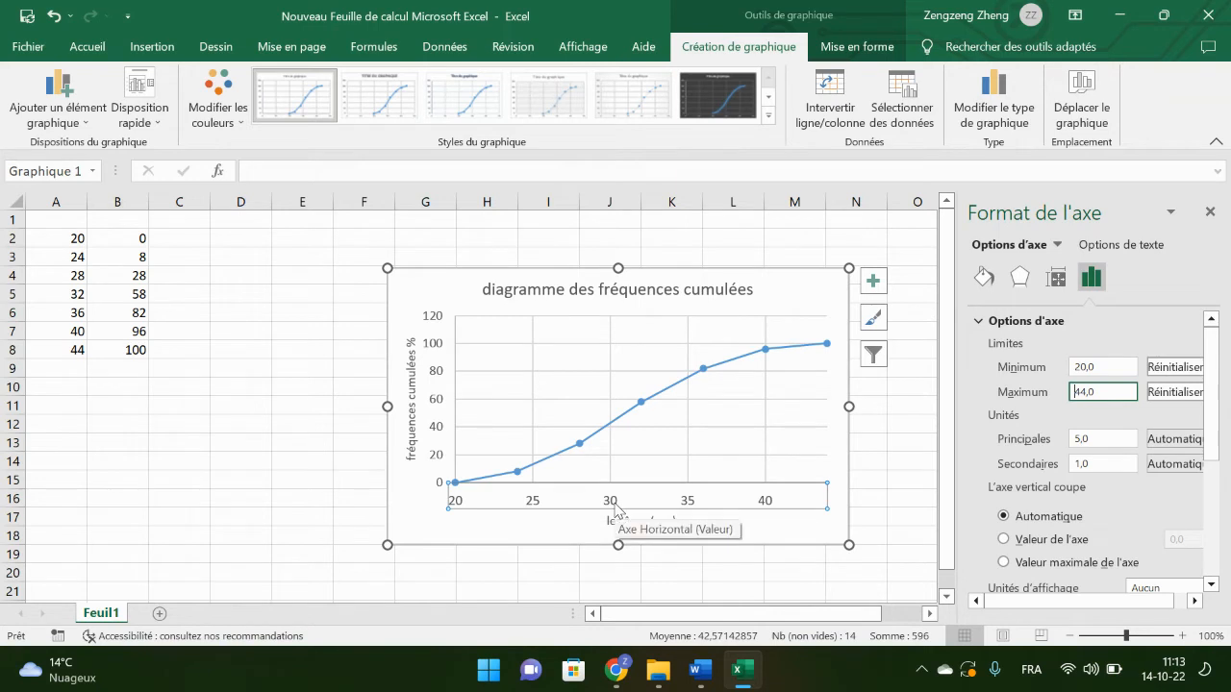
pyautogui.click(1080, 439)
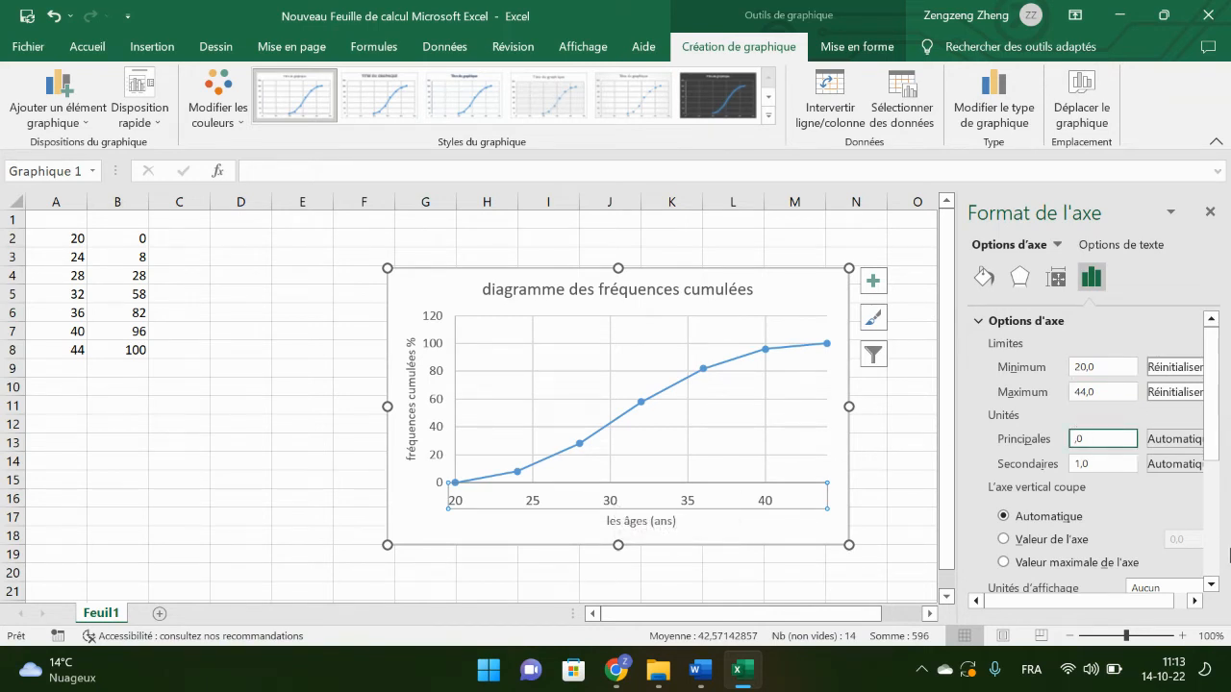
pyautogui.write('2')
pyautogui.press('Return')
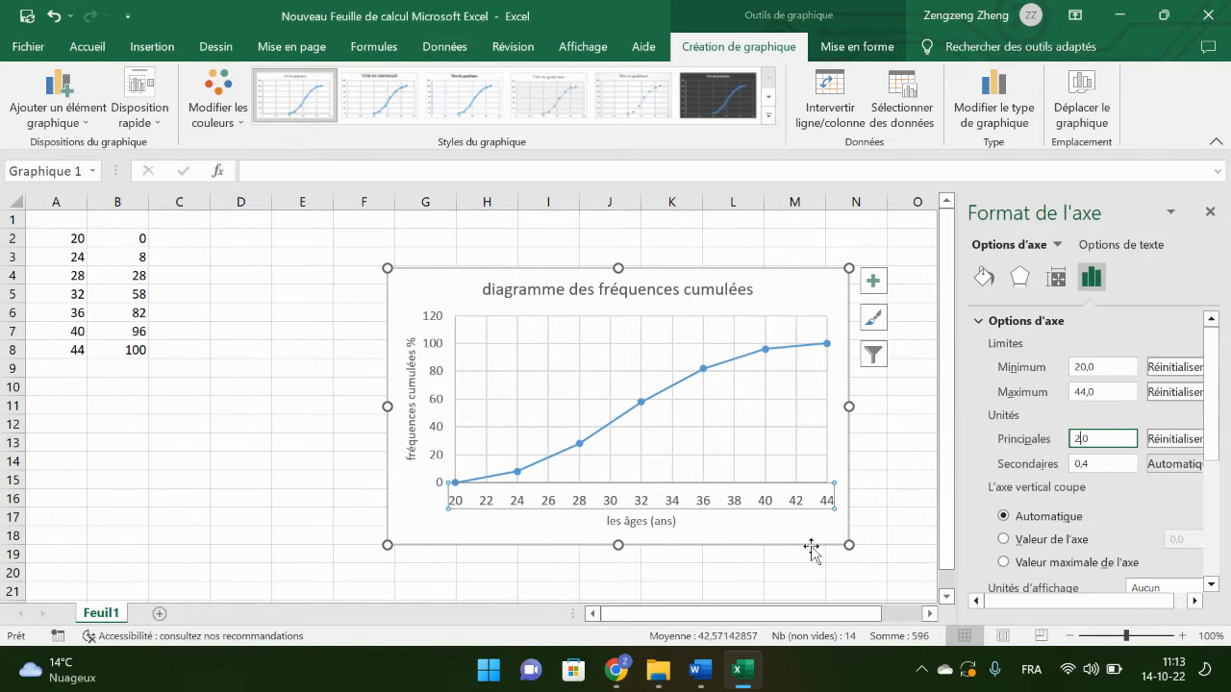
# Step: Copy the finished chart and paste it into the Word document under question e), replacing the blank grid
pyautogui.click(771, 531)
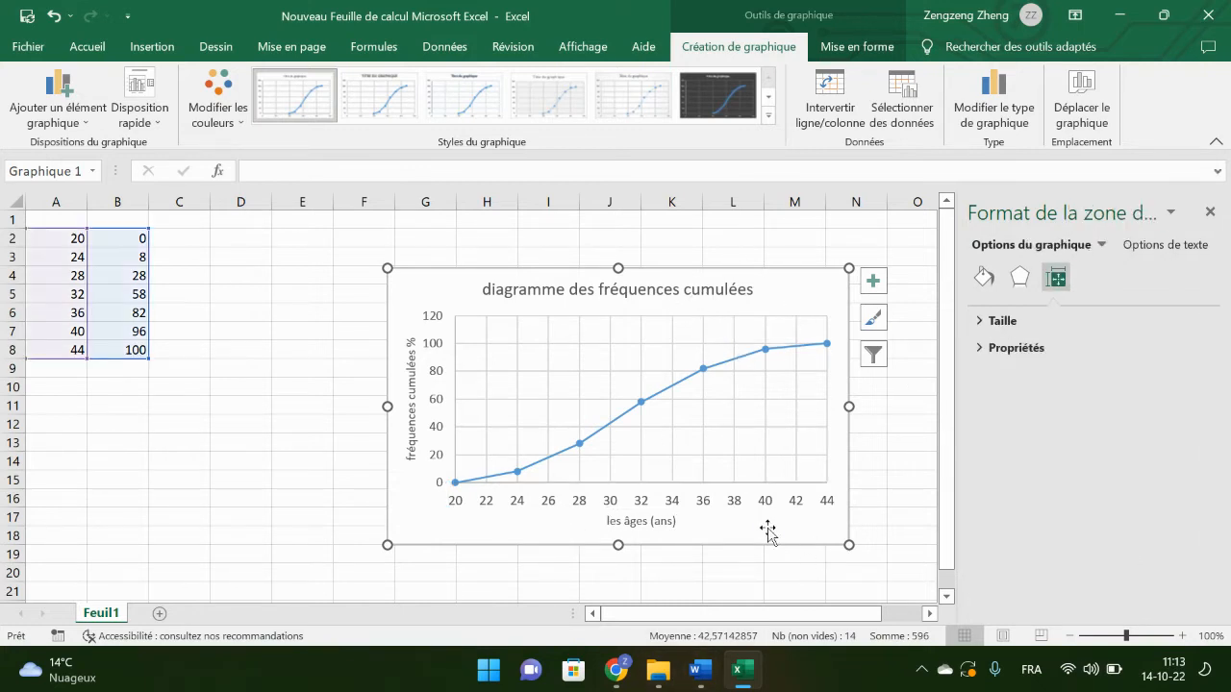
pyautogui.click(701, 671)
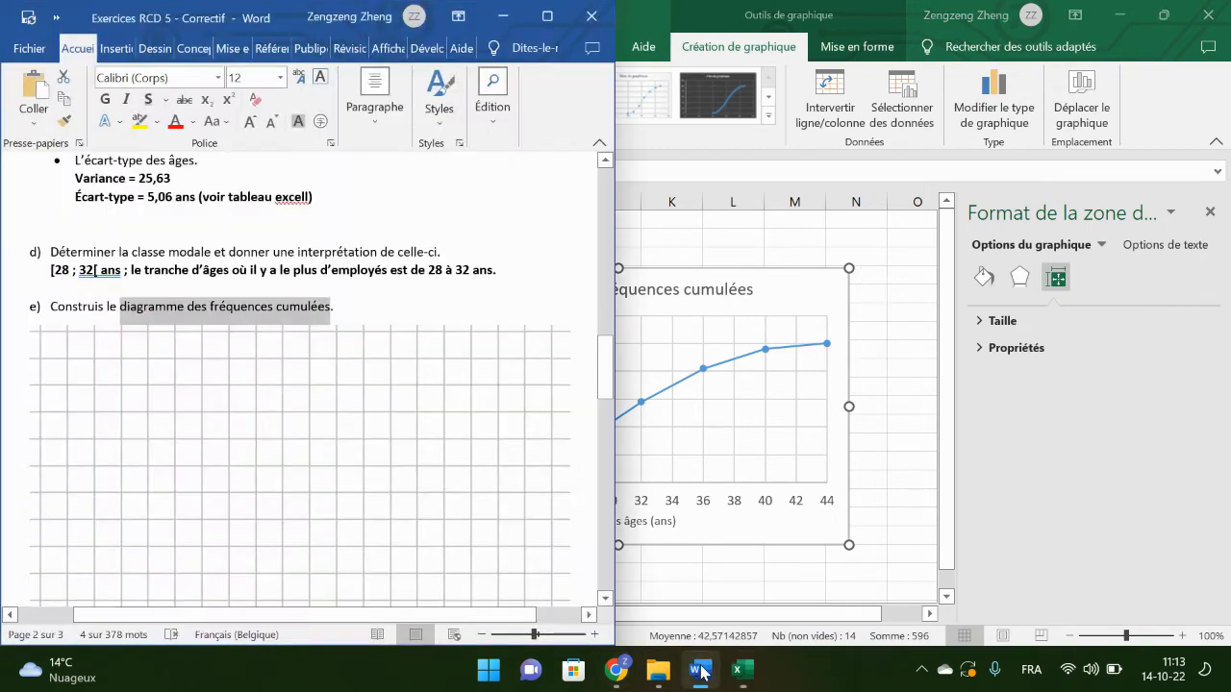
pyautogui.click(423, 504)
pyautogui.press('Delete')
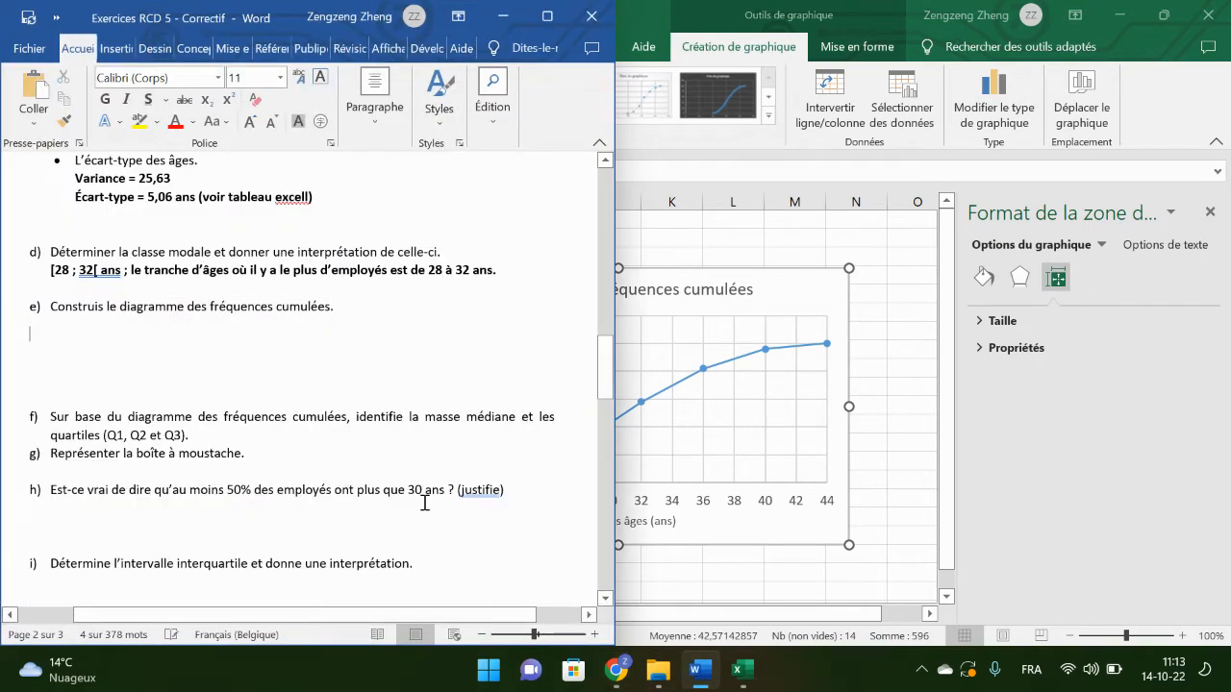
pyautogui.hotkey('ctrl', 'v')
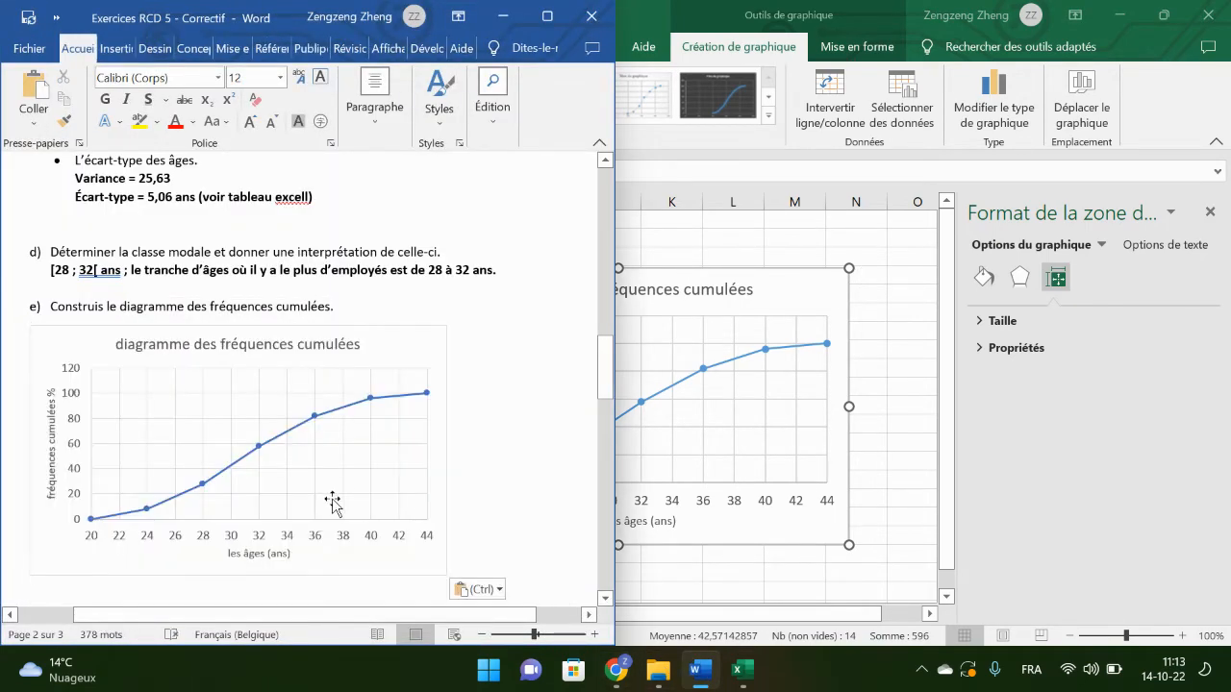
# Step: Resize the pasted chart proportionally so that it spans the width of the document's text
pyautogui.click(440, 572)
pyautogui.moveTo(441, 573); pyautogui.dragTo(597, 662)
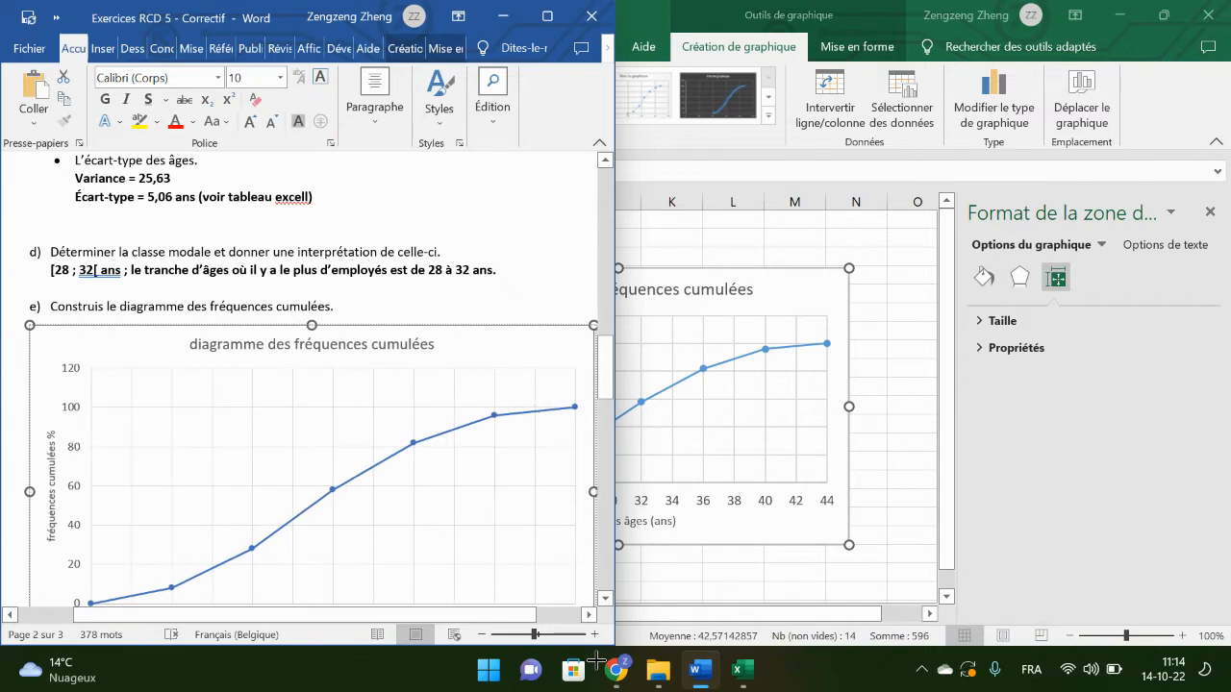
pyautogui.click(558, 19)
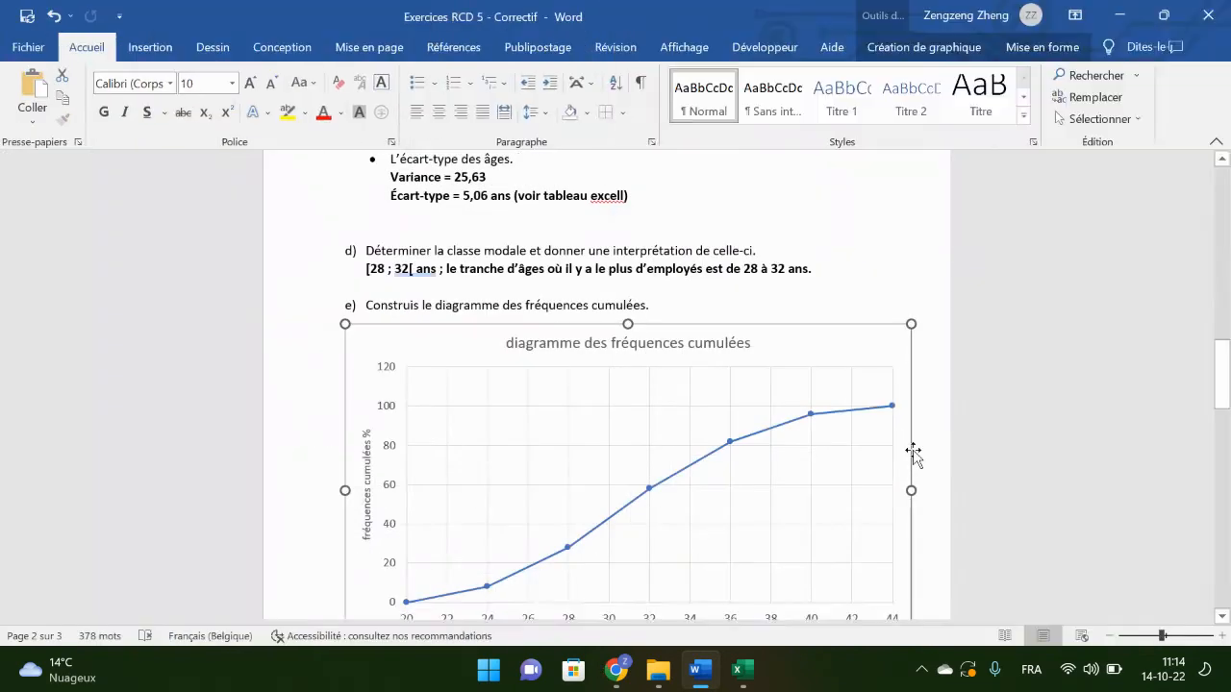
pyautogui.scroll(-3, 907, 534)
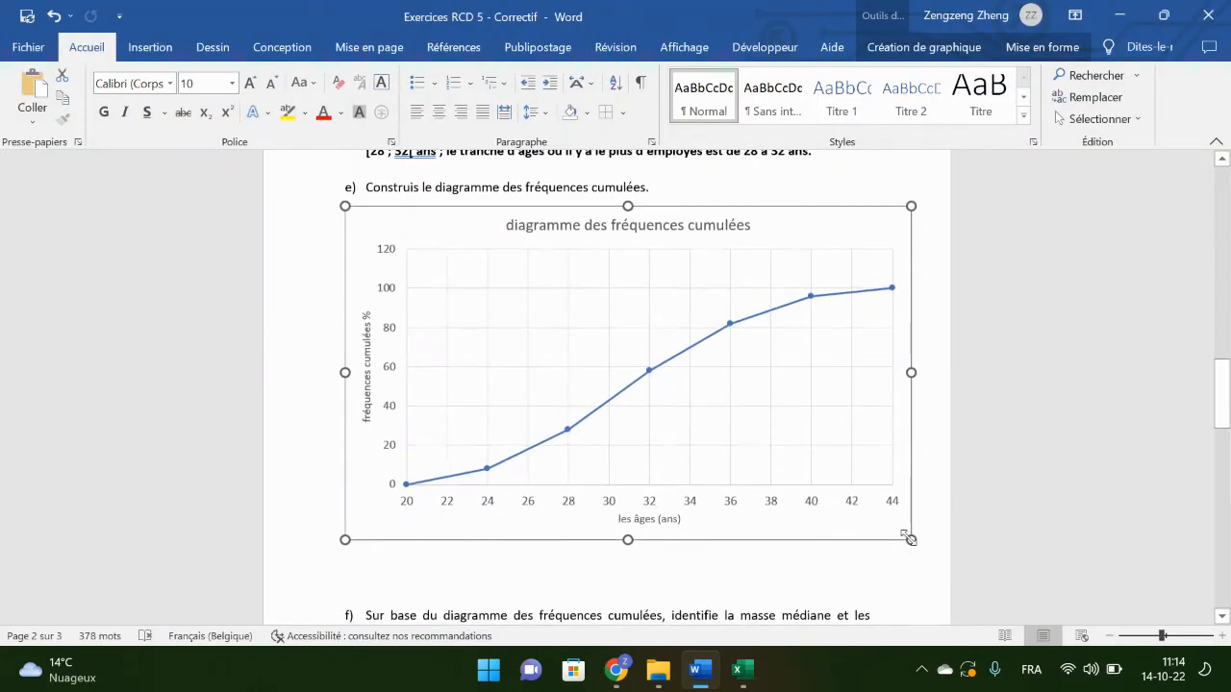
pyautogui.moveTo(911, 540); pyautogui.dragTo(873, 526)
# Step: Remove the empty lines between the chart and question f)
pyautogui.click(606, 563)
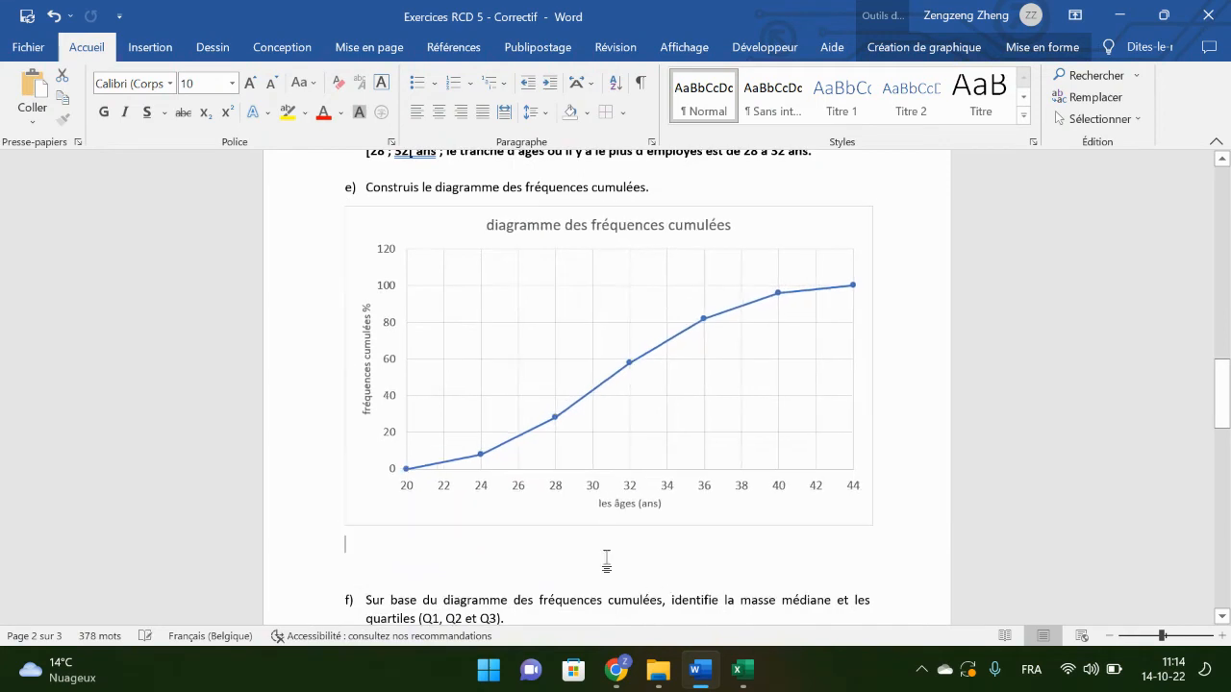
pyautogui.press('BackSpace')
pyautogui.press('BackSpace')
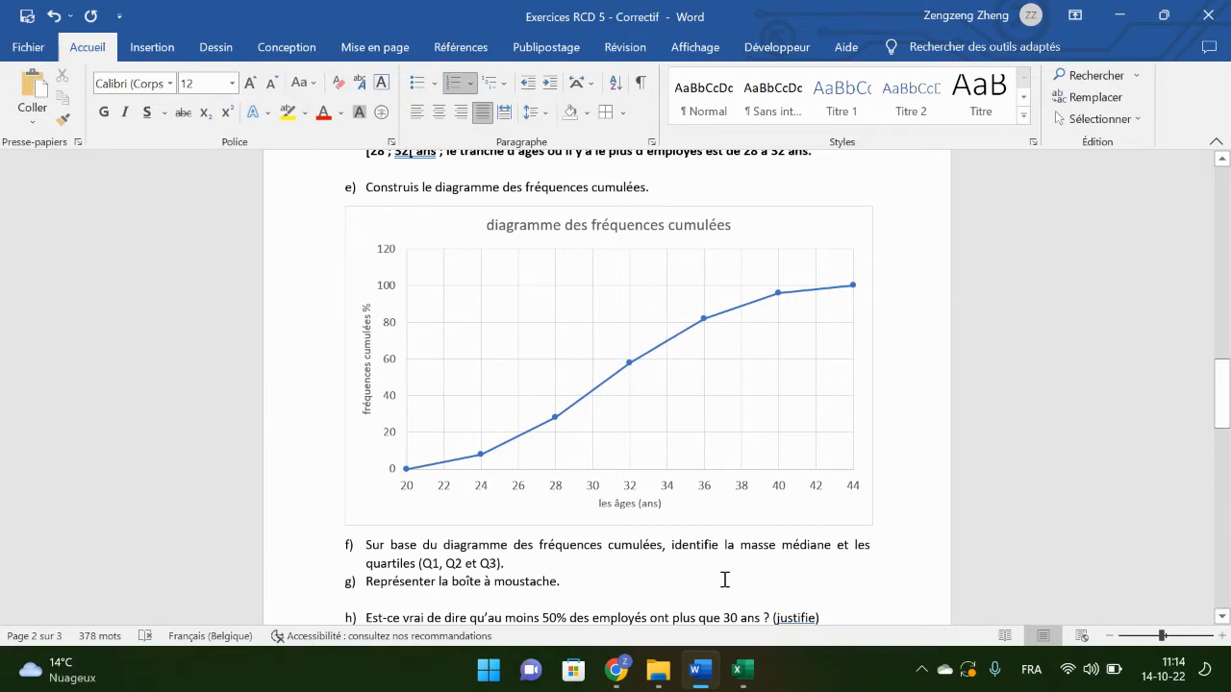
# Step: Change "la masse médiane" to "l'âge médiane" in question f)
pyautogui.click(777, 545)
pyautogui.press('BackSpace')
pyautogui.press('BackSpace')
pyautogui.press('BackSpace')
pyautogui.press('BackSpace')
pyautogui.press('BackSpace')
pyautogui.press('BackSpace')
pyautogui.press('BackSpace')
pyautogui.write("'")
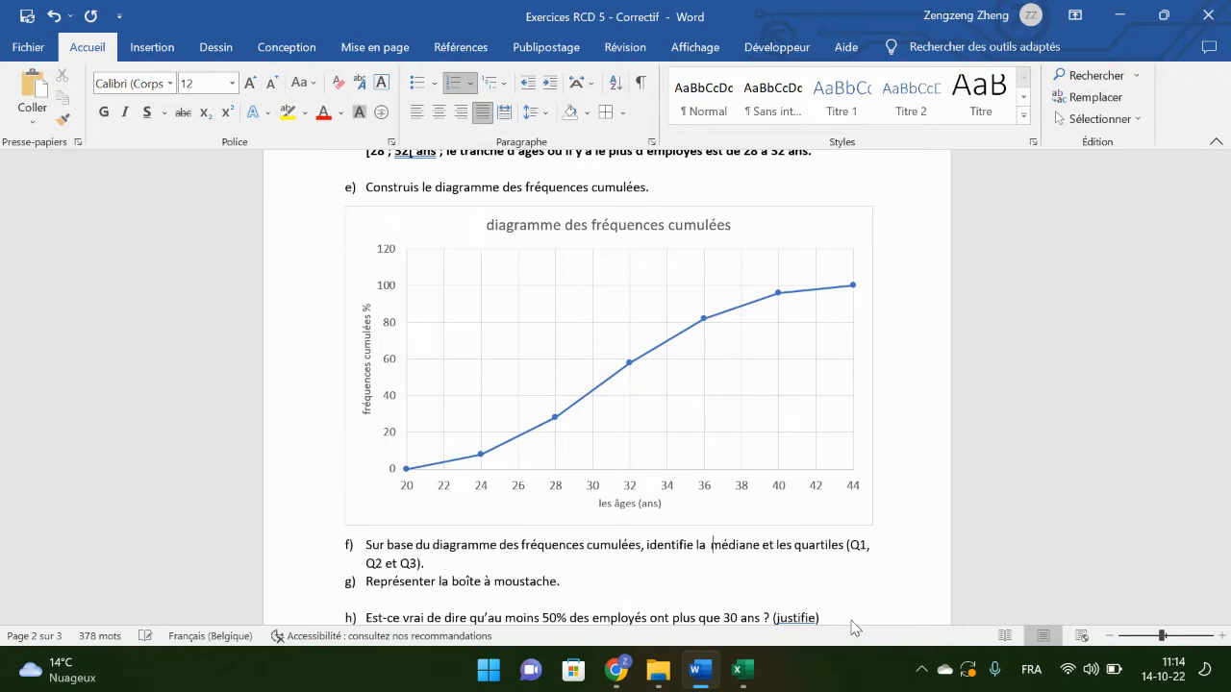
pyautogui.write('âge')
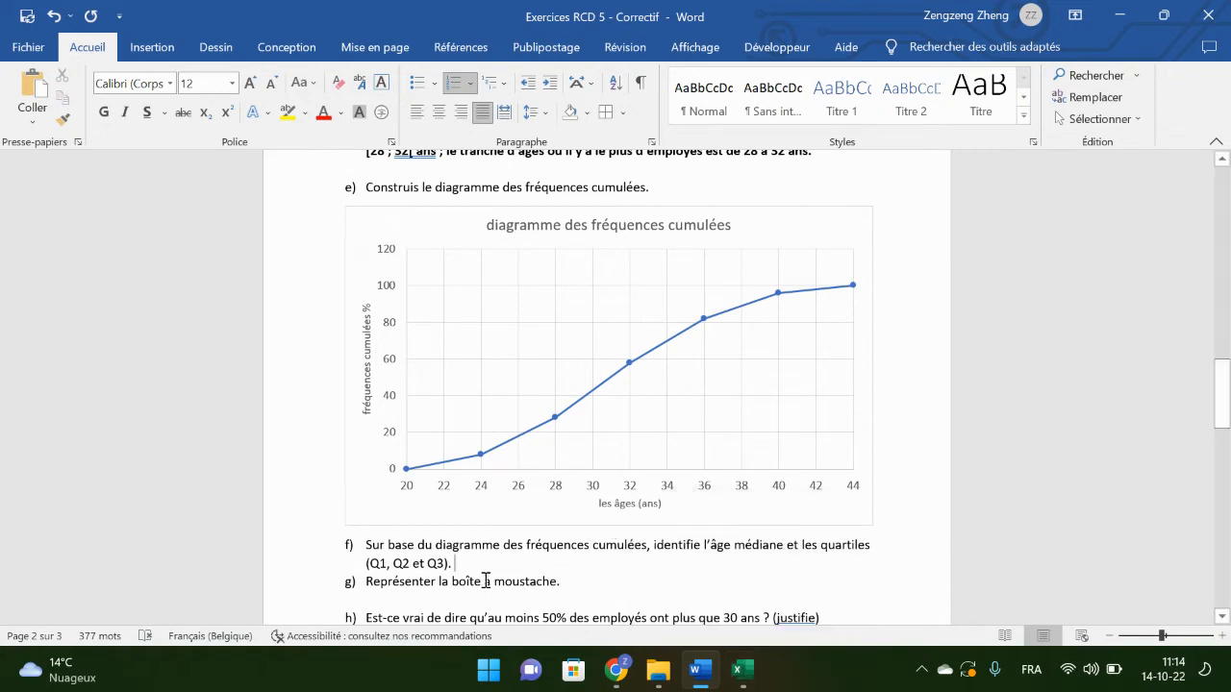
# Step: Enlarge the chart well beyond the page margin and cut it, and undo so the chart returns to the document
pyautogui.click(871, 524)
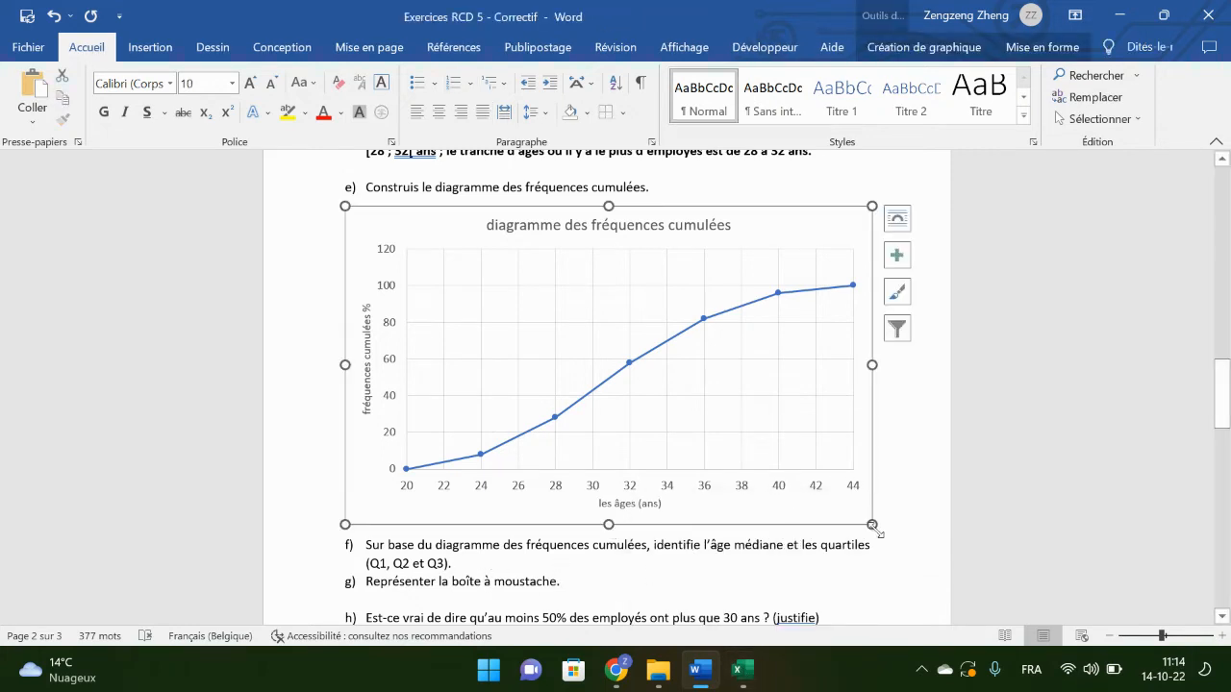
pyautogui.moveTo(871, 524); pyautogui.dragTo(1216, 688)
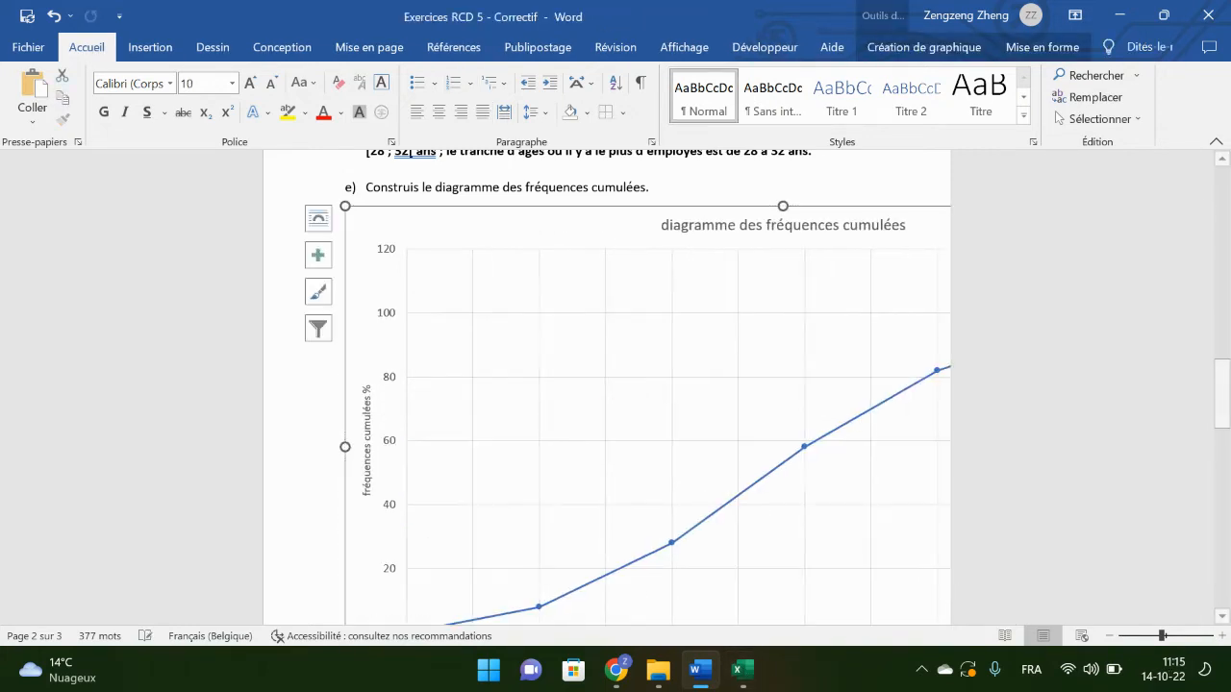
pyautogui.press('Delete')
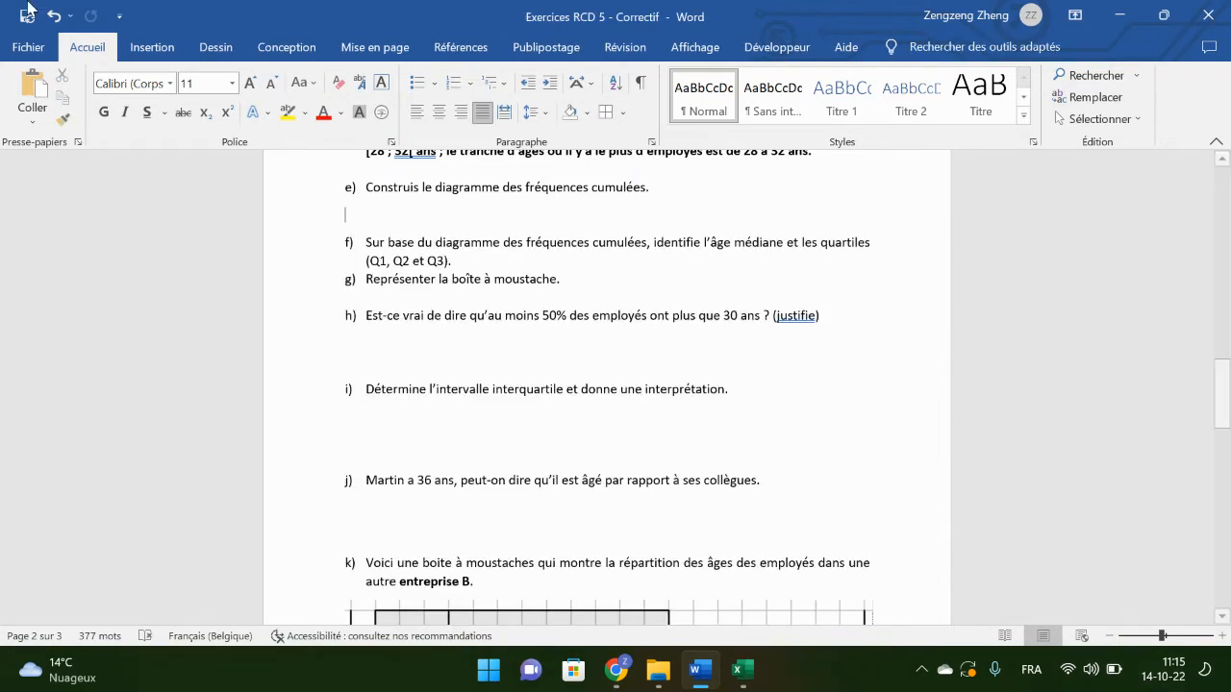
pyautogui.click(53, 16)
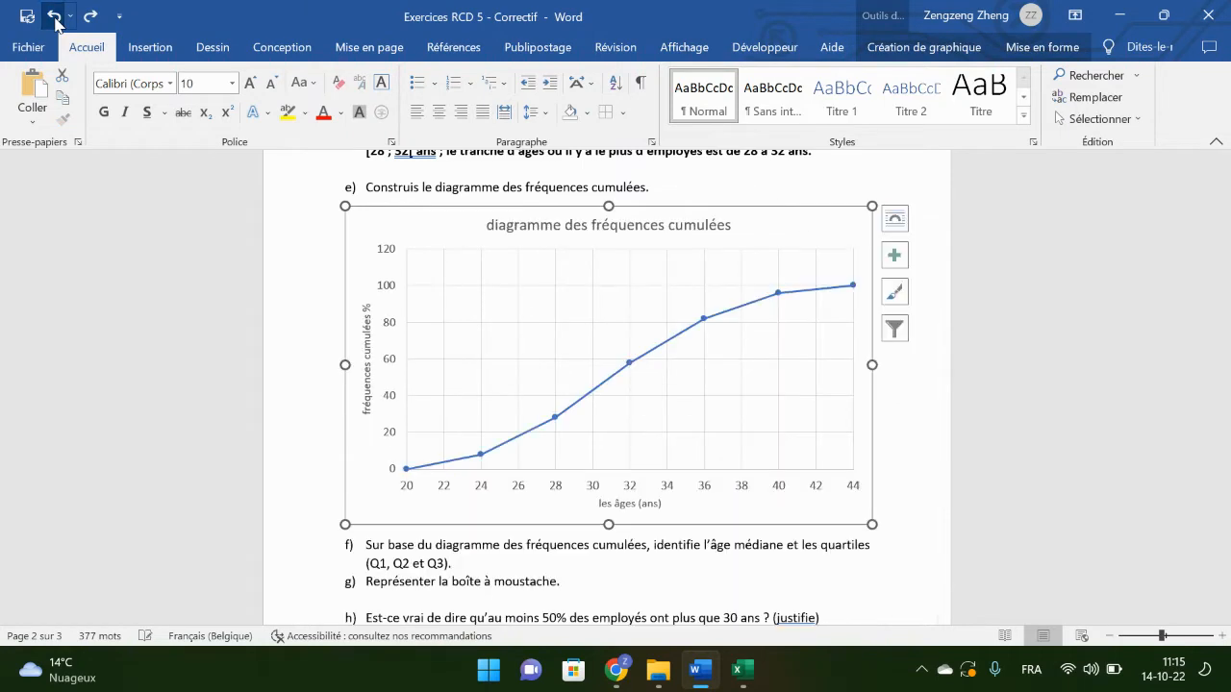
# Step: Open Paint and paste the enlarged chart onto the blank canvas
pyautogui.click(489, 676)
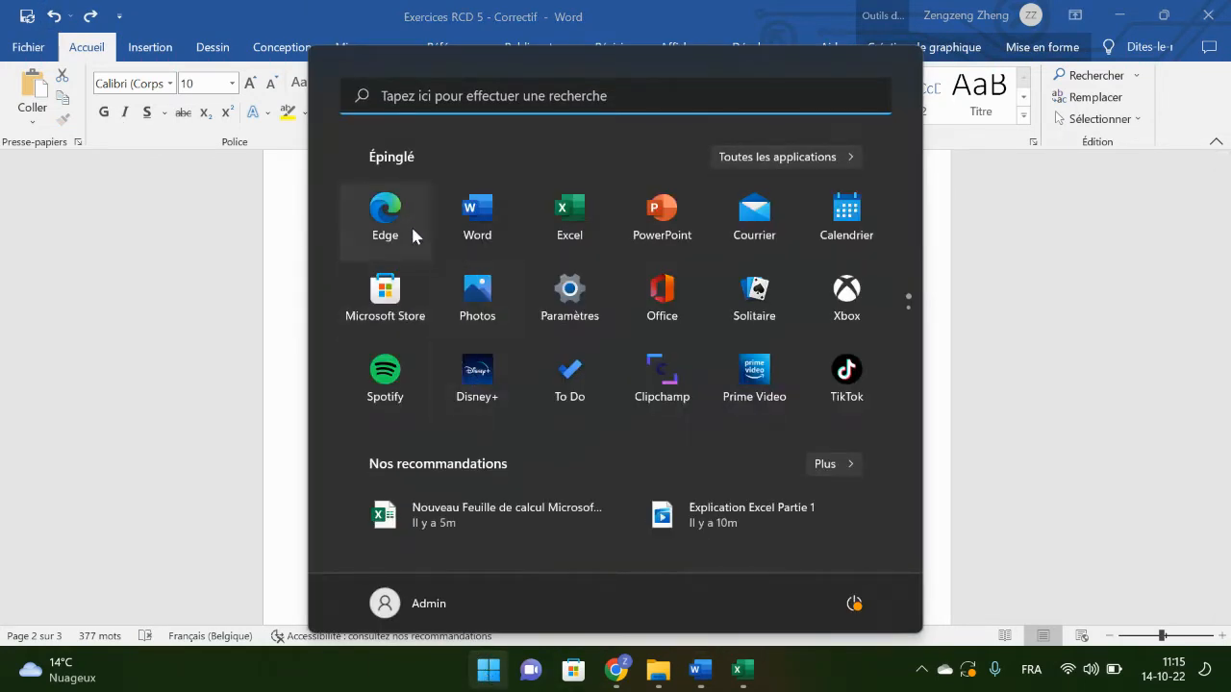
pyautogui.click(429, 97)
pyautogui.write('paint')
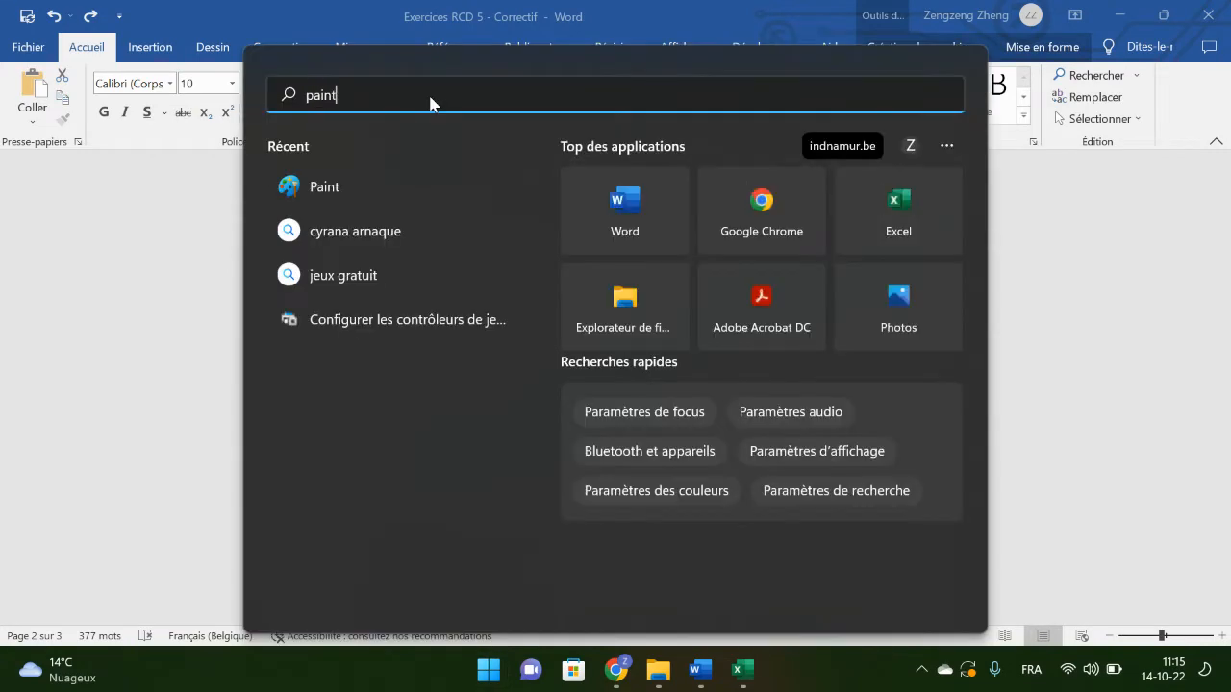
pyautogui.press('Escape')
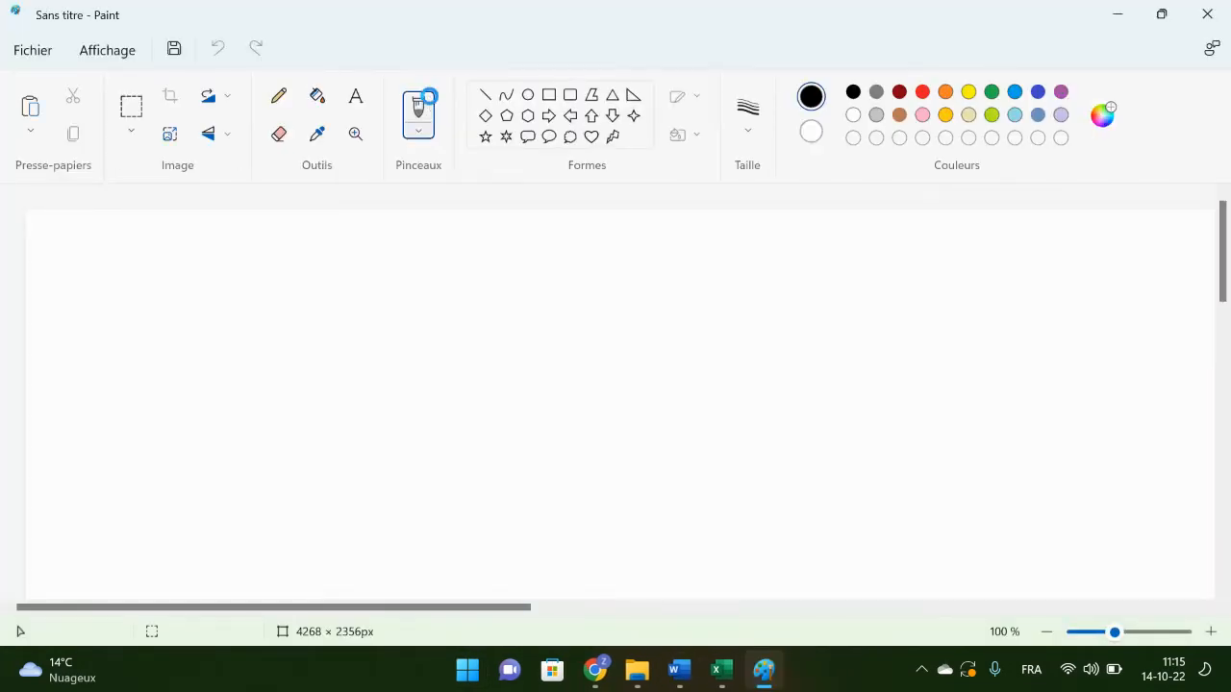
pyautogui.hotkey('ctrl', 'v')
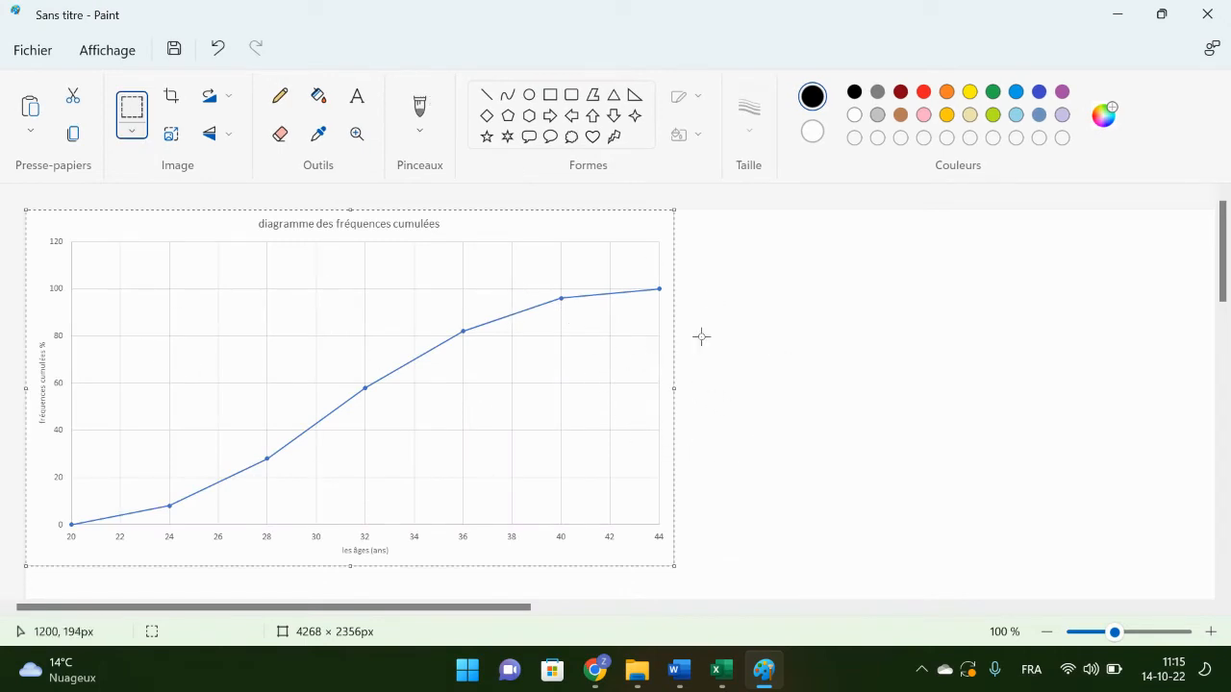
pyautogui.click(849, 371)
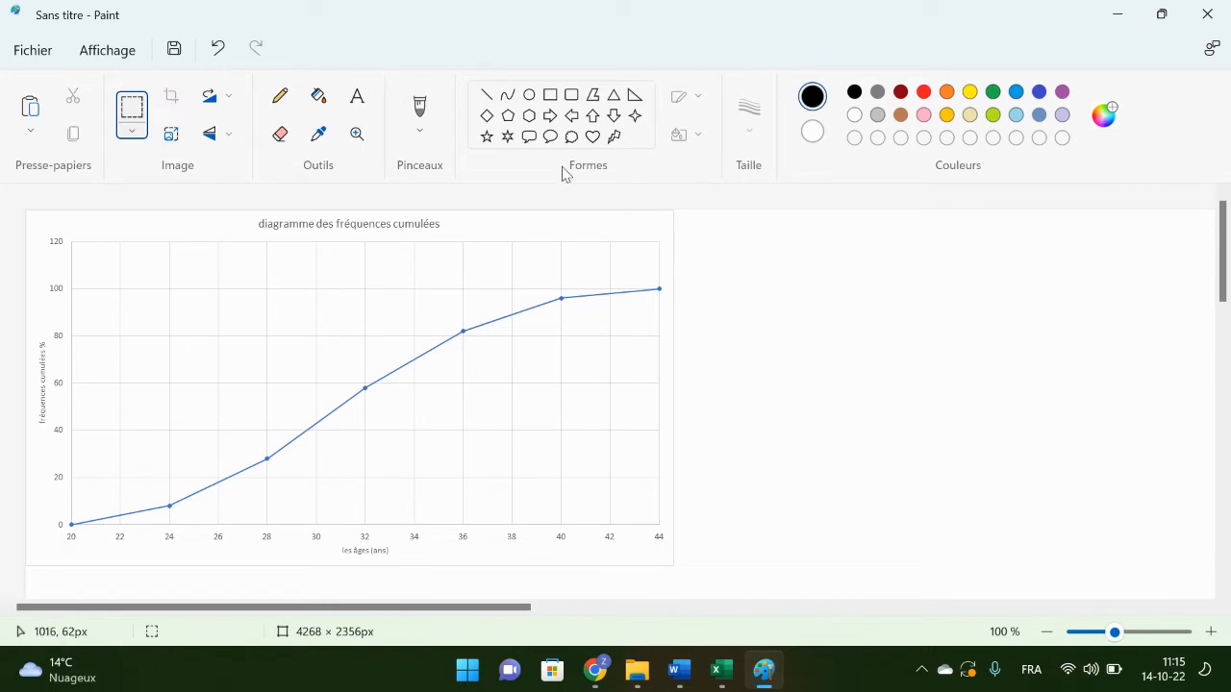
# Step: Draw 3px black median lines from about 50% on the vertical axis across to the curve and down to the age axis
pyautogui.click(485, 94)
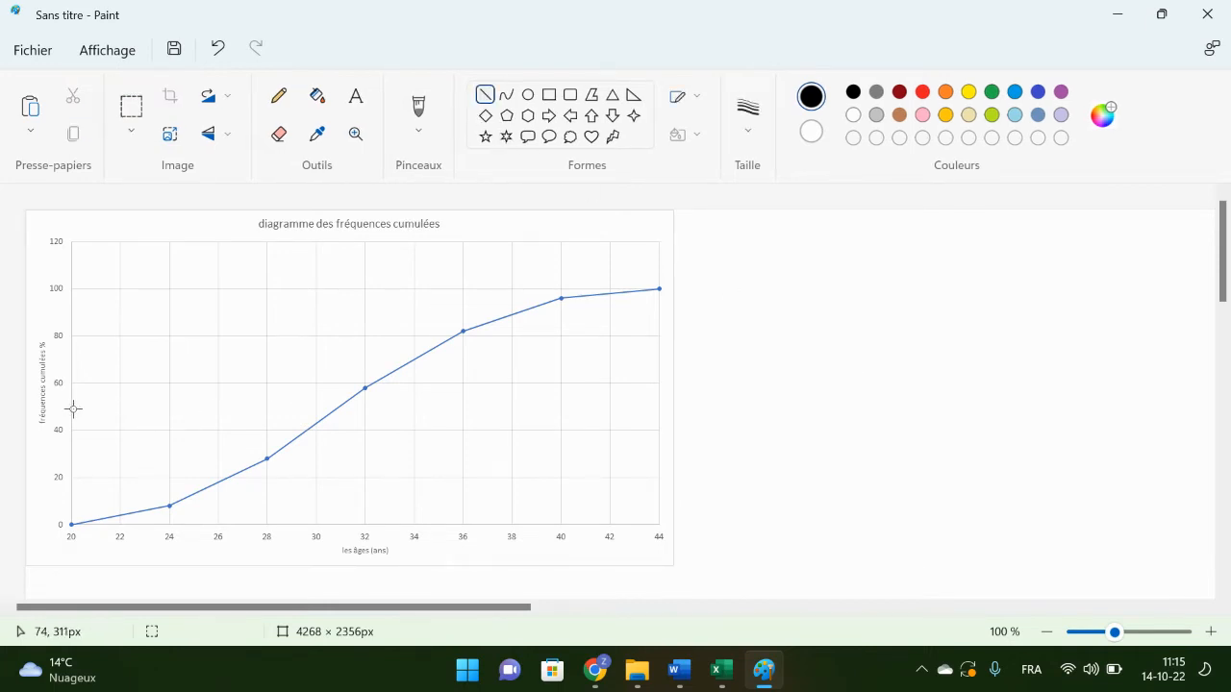
pyautogui.moveTo(71, 409)
pyautogui.mouseDown()
pyautogui.moveTo(352, 398)
pyautogui.moveTo(339, 409)
pyautogui.mouseUp()
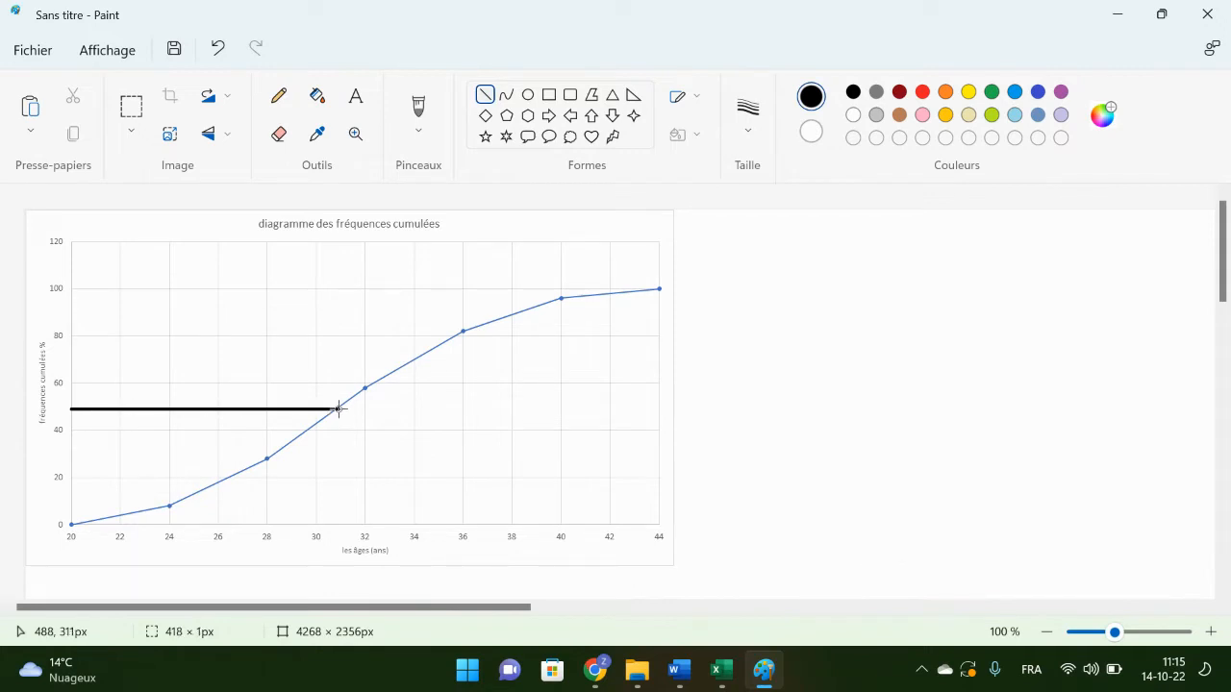
pyautogui.click(747, 130)
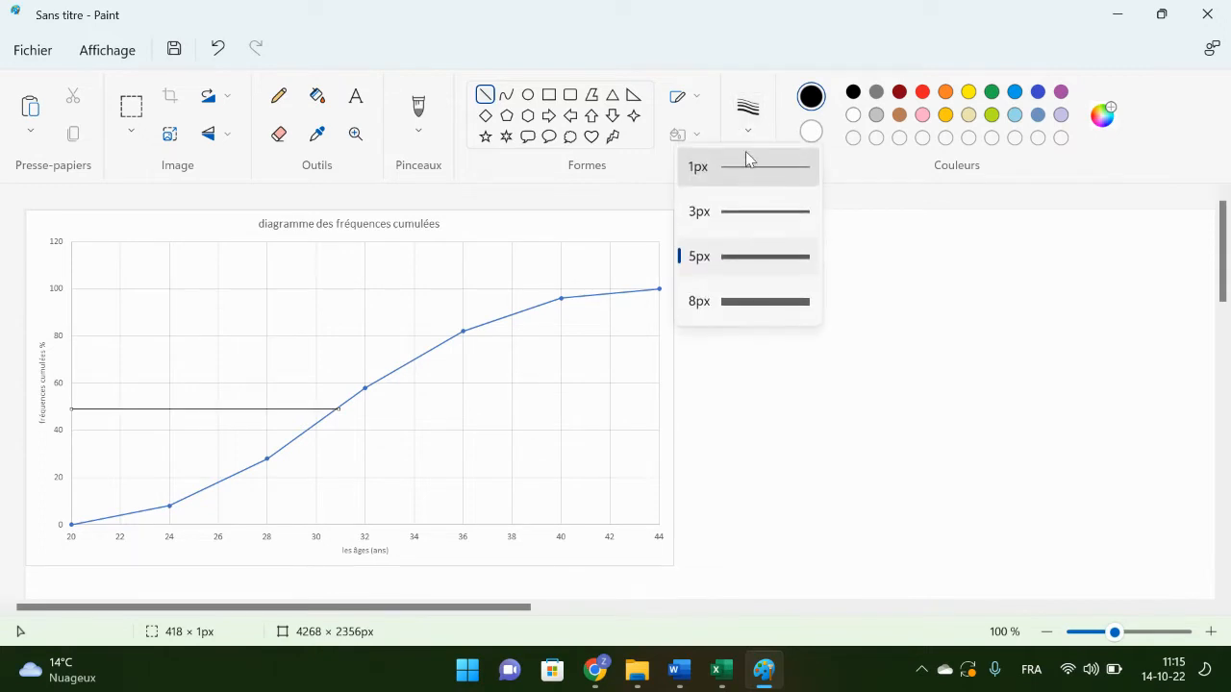
pyautogui.click(749, 205)
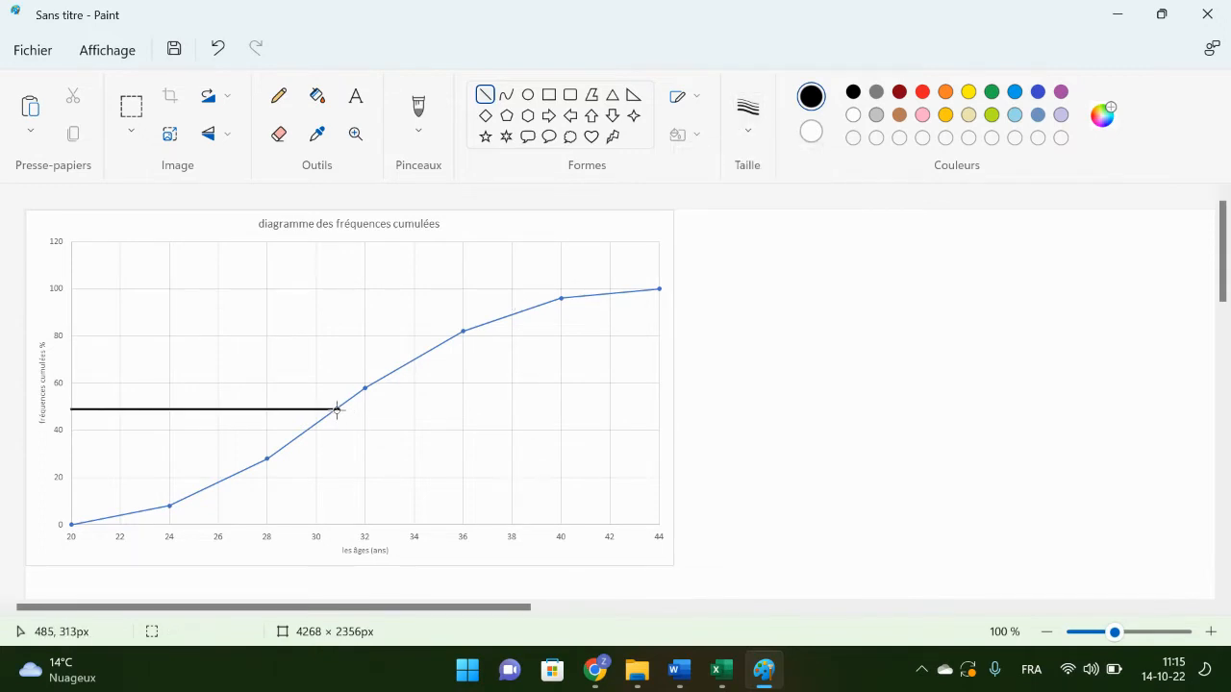
pyautogui.moveTo(336, 410)
pyautogui.mouseDown()
pyautogui.moveTo(338, 556)
pyautogui.moveTo(337, 545)
pyautogui.mouseUp()
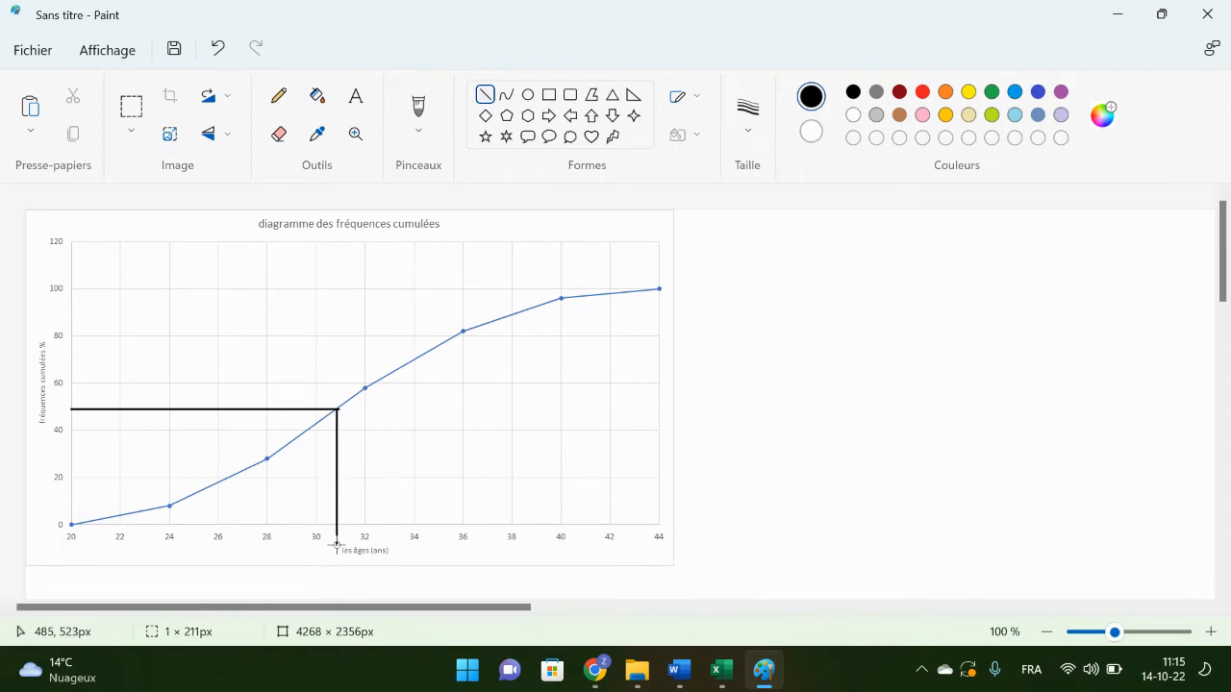
pyautogui.click(445, 541)
# Step: Draw the first-quartile lines from about 25% on the vertical axis across to the curve and down to the age axis
pyautogui.moveTo(71, 468)
pyautogui.mouseDown()
pyautogui.moveTo(192, 486)
pyautogui.moveTo(250, 467)
pyautogui.mouseUp()
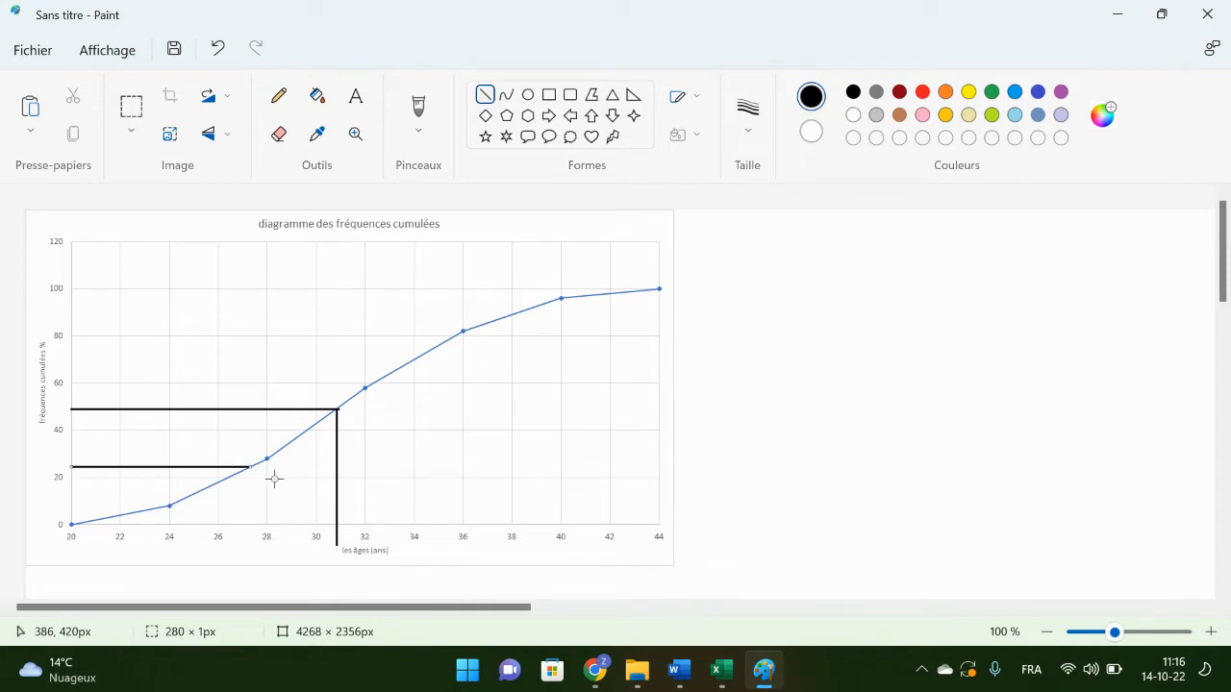
pyautogui.click(273, 479)
pyautogui.moveTo(250, 468); pyautogui.dragTo(250, 534)
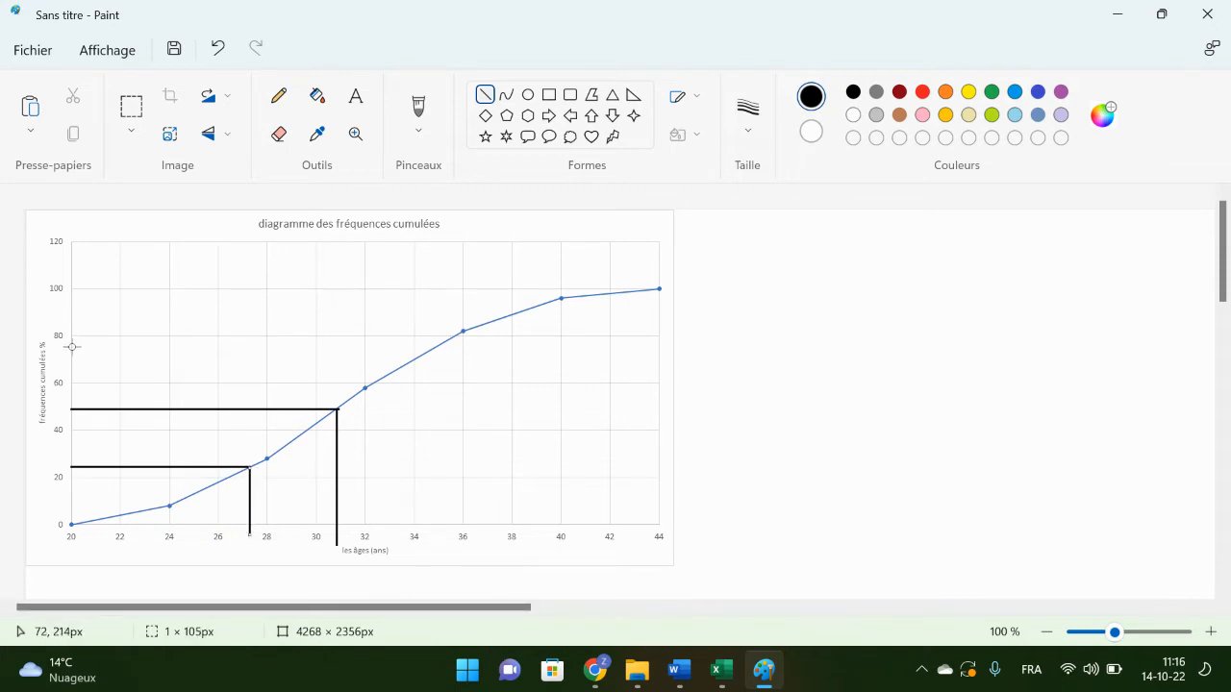
# Step: Draw the third-quartile lines from about 75% on the vertical axis, perfectly horizontal to the curve and straight down to the age axis
pyautogui.moveTo(72, 343)
pyautogui.mouseDown()
pyautogui.moveTo(291, 360)
pyautogui.moveTo(442, 340)
pyautogui.mouseUp()
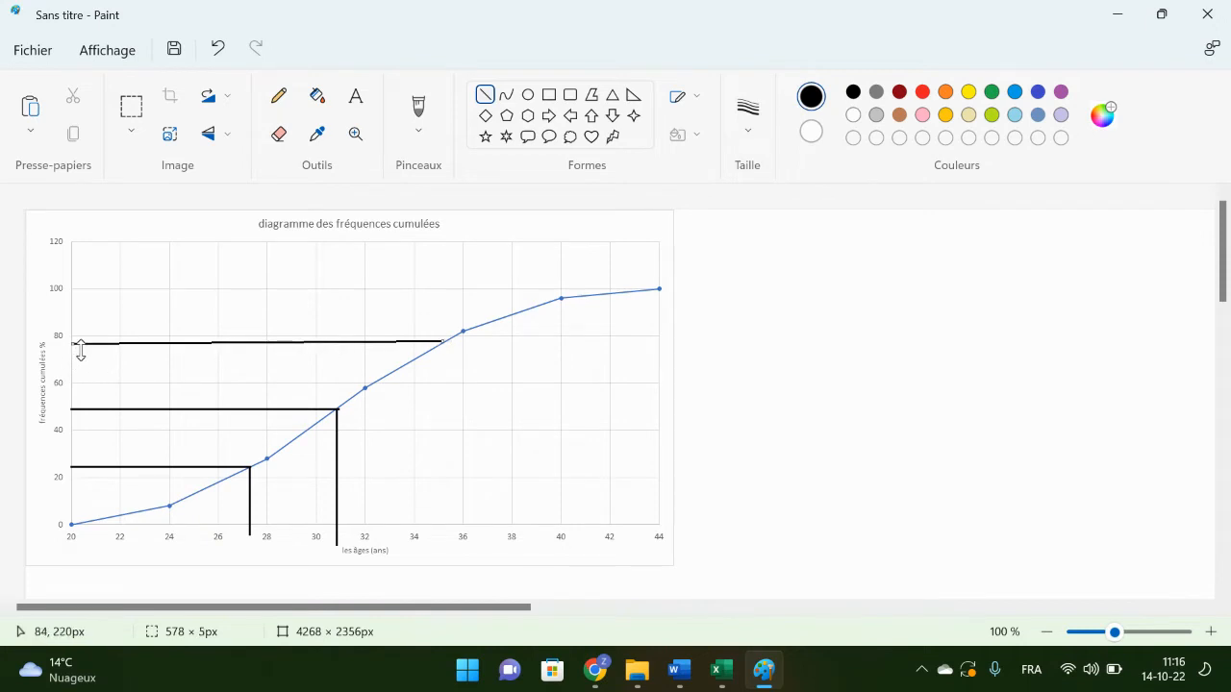
pyautogui.click(217, 50)
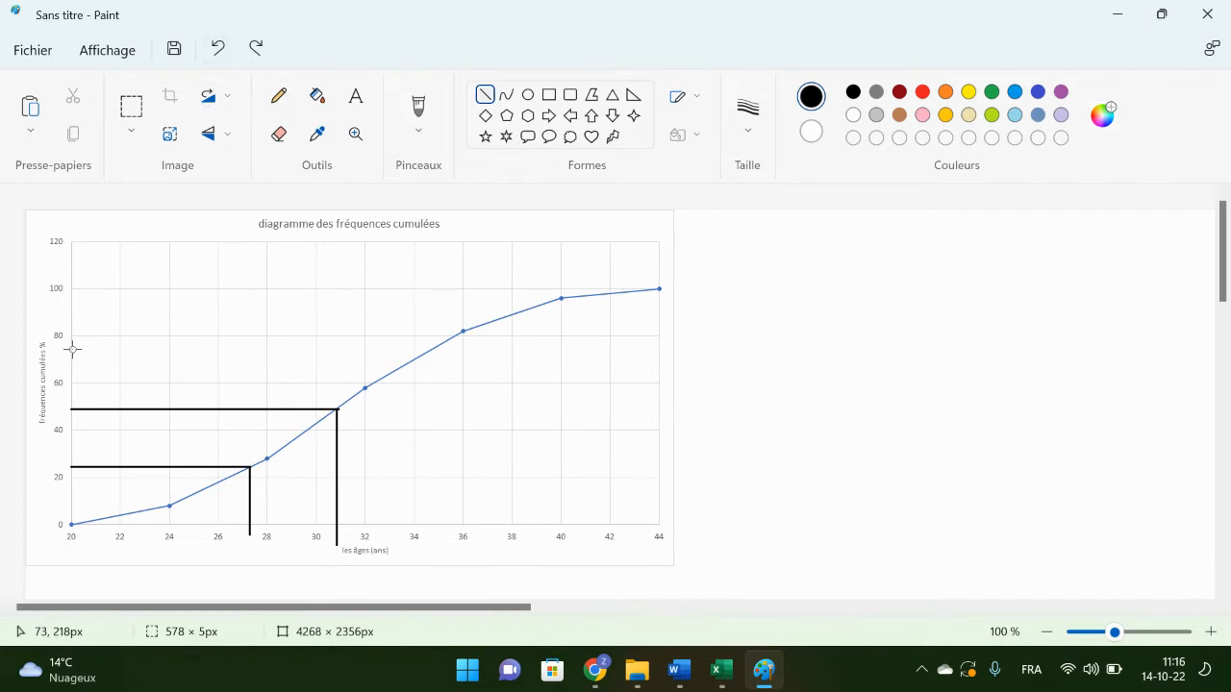
pyautogui.moveTo(71, 348); pyautogui.dragTo(430, 348)
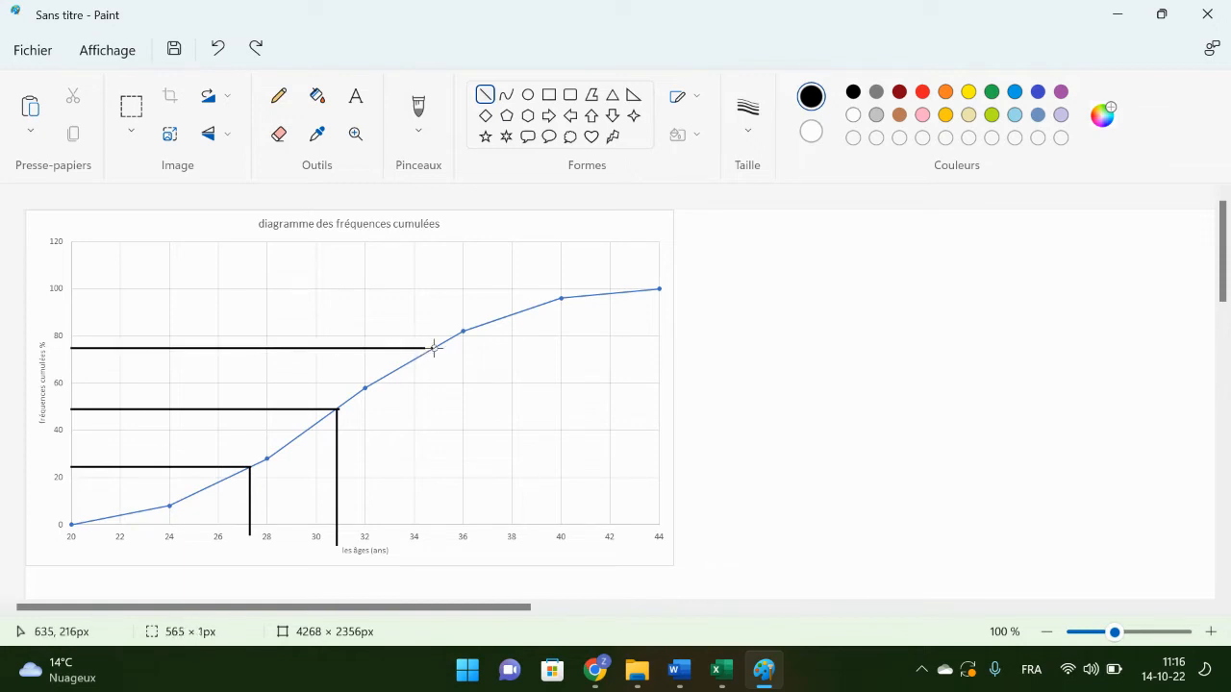
pyautogui.click(462, 377)
pyautogui.moveTo(432, 348)
pyautogui.mouseDown()
pyautogui.moveTo(437, 571)
pyautogui.moveTo(444, 524)
pyautogui.moveTo(432, 536)
pyautogui.mouseUp()
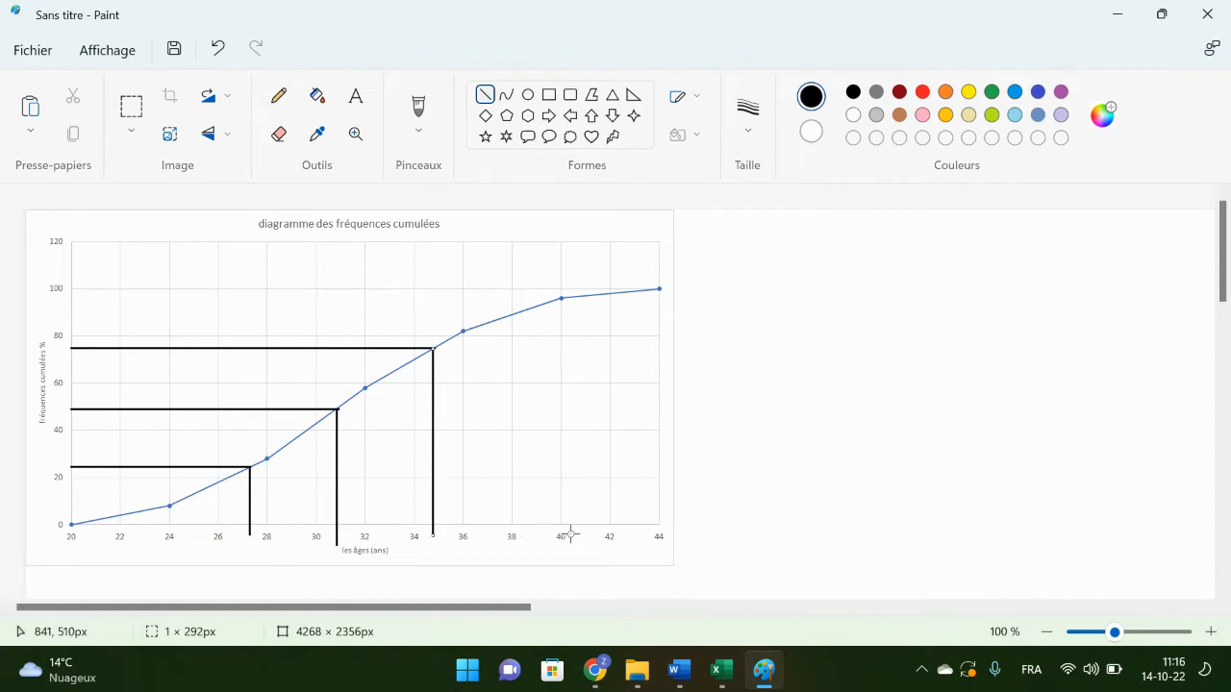
# Step: Draw a box about 285 × 64 px below the chart from first to third quartile, with a vertical line at the median
pyautogui.click(577, 533)
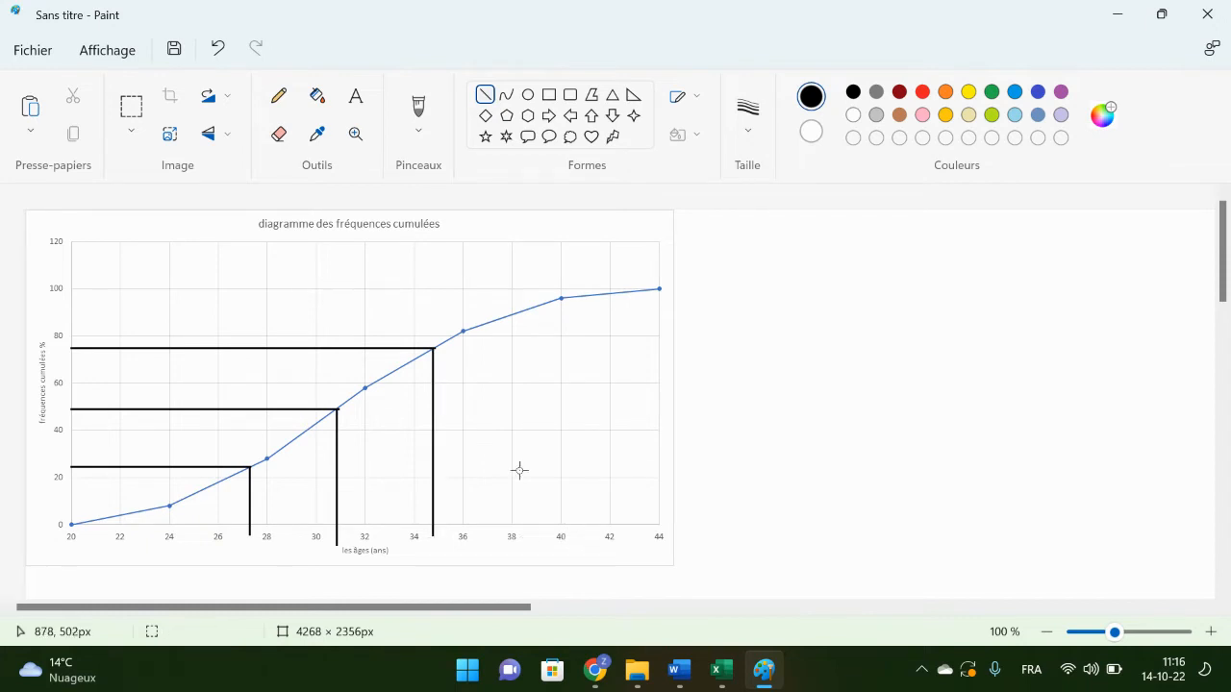
pyautogui.click(548, 94)
pyautogui.scroll(-3, 386, 478)
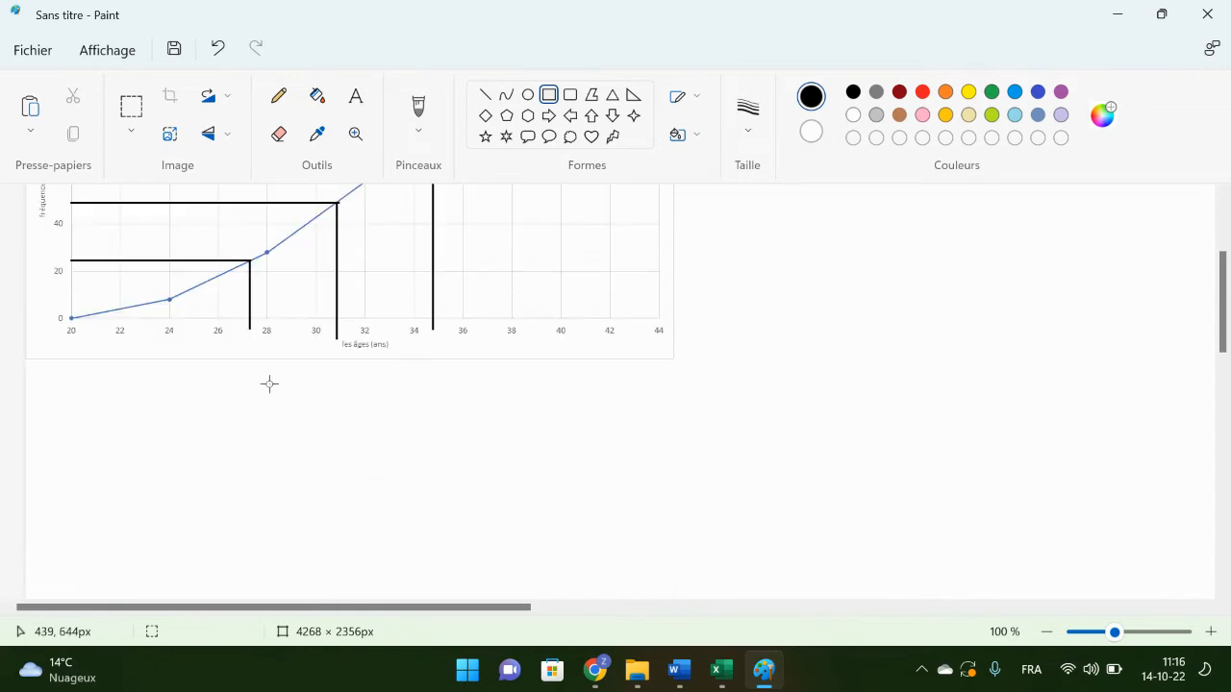
pyautogui.moveTo(251, 372); pyautogui.dragTo(434, 413)
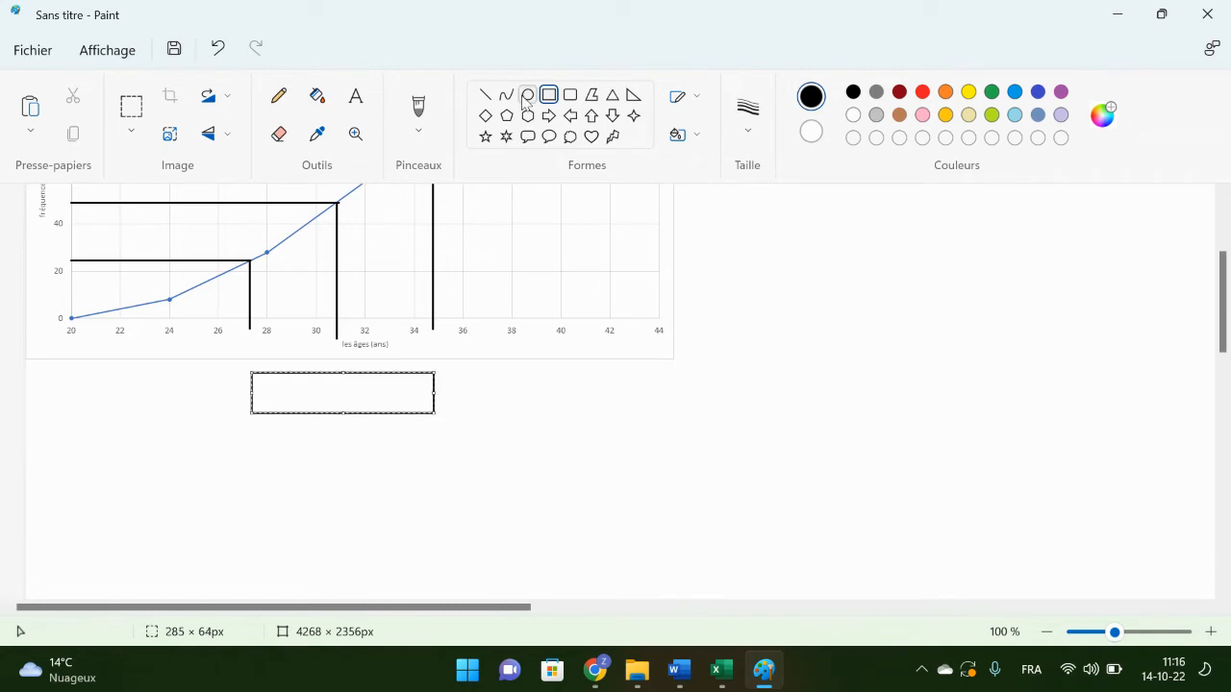
pyautogui.click(485, 94)
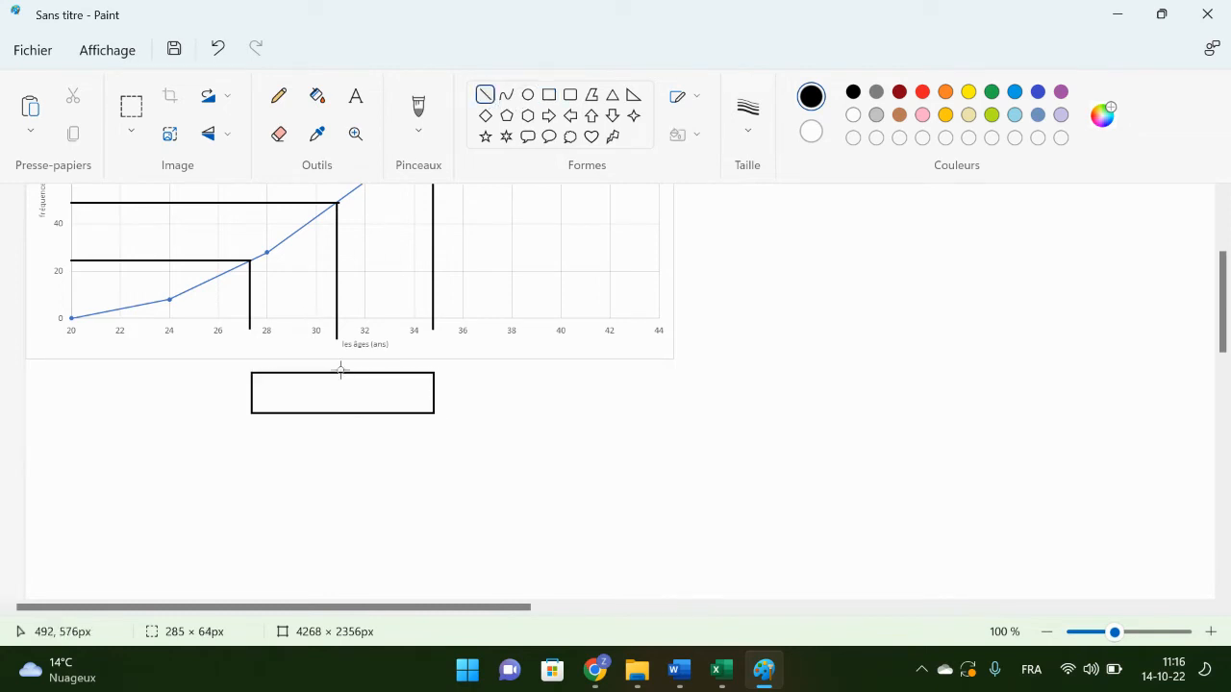
pyautogui.moveTo(336, 372); pyautogui.dragTo(338, 413)
# Step: Draw the whisker from the first-quartile side of the box to age 20 and cap it with a short vertical line
pyautogui.moveTo(252, 391); pyautogui.dragTo(71, 392)
pyautogui.click(145, 503)
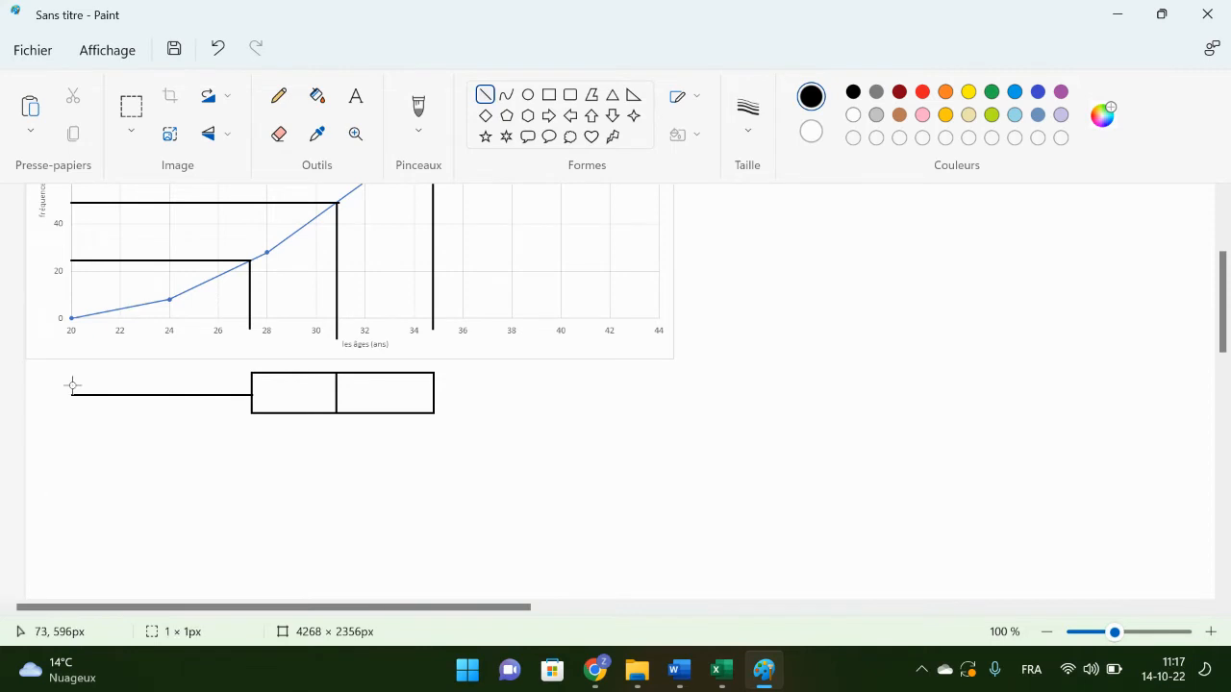
pyautogui.moveTo(72, 386); pyautogui.dragTo(73, 398)
pyautogui.moveTo(72, 401)
pyautogui.mouseDown()
pyautogui.moveTo(70, 385)
pyautogui.moveTo(72, 412)
pyautogui.mouseUp()
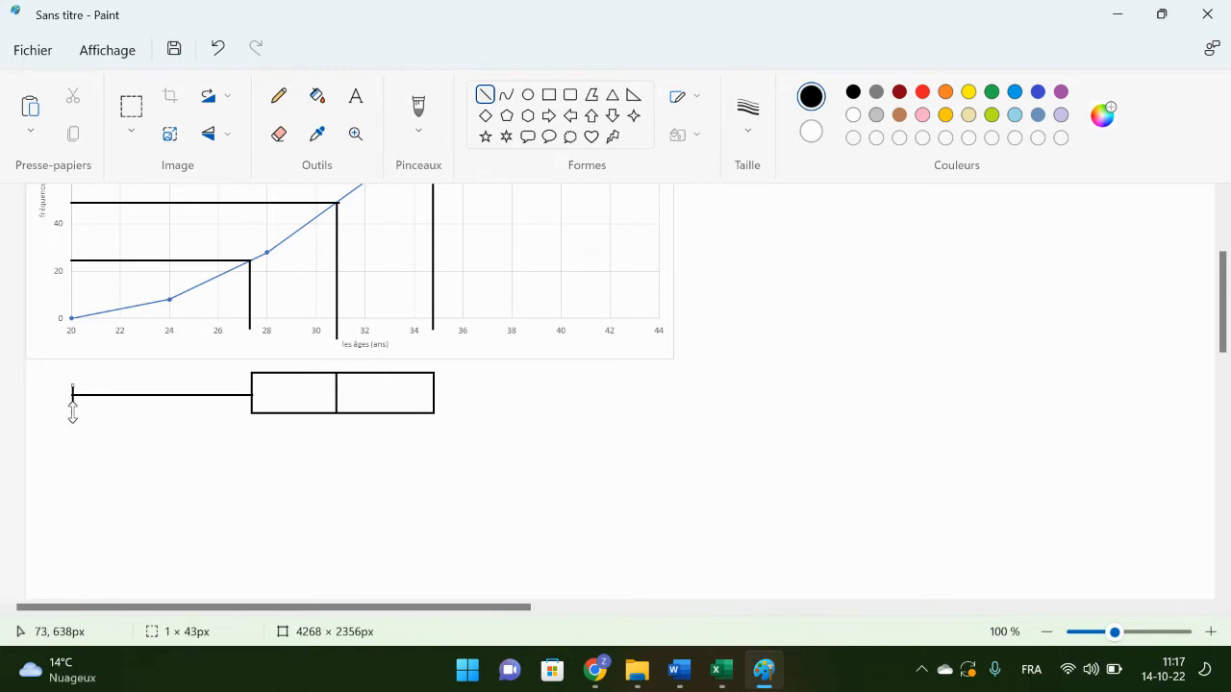
# Step: Draw the whisker from the third-quartile side of the box to age 44 and cap it with a short vertical line
pyautogui.click(432, 404)
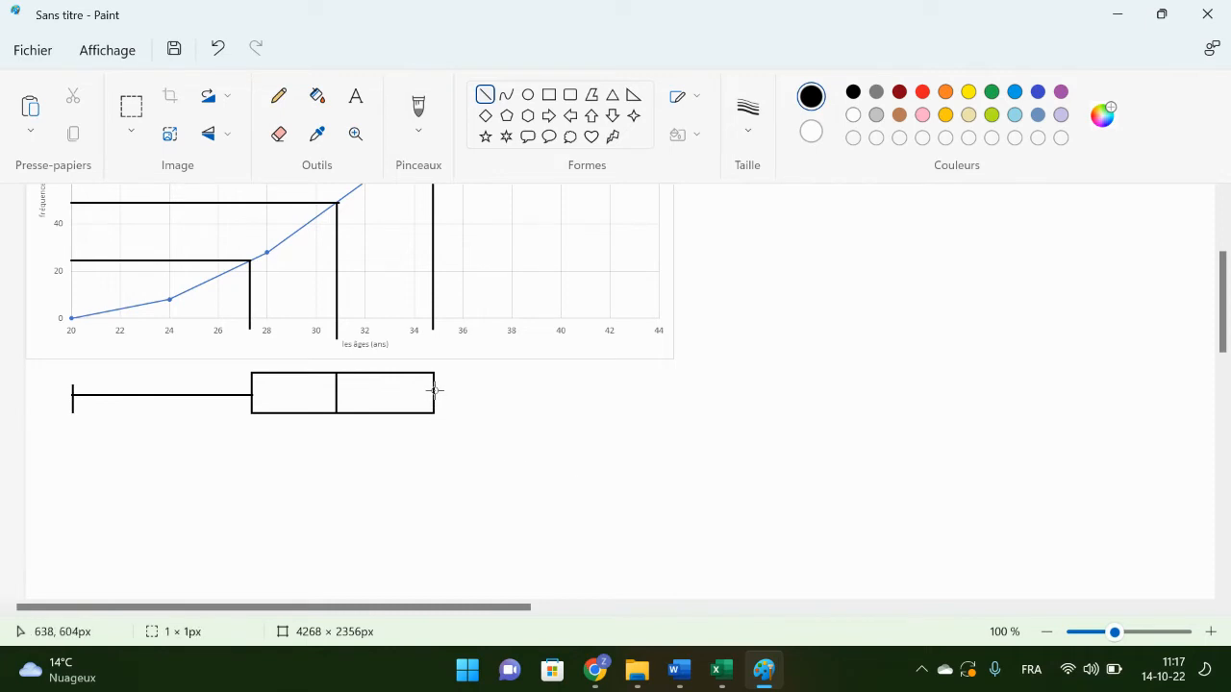
pyautogui.moveTo(433, 389)
pyautogui.mouseDown()
pyautogui.moveTo(687, 385)
pyautogui.moveTo(659, 393)
pyautogui.mouseUp()
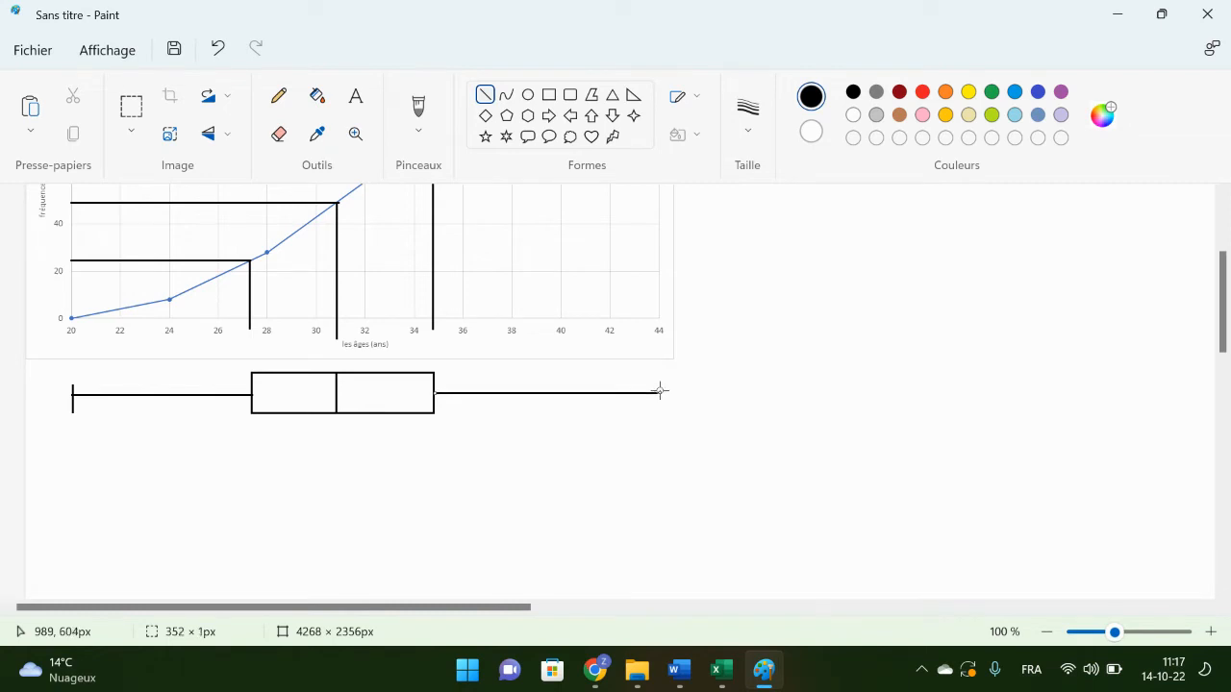
pyautogui.click(720, 442)
pyautogui.moveTo(660, 382)
pyautogui.mouseDown()
pyautogui.moveTo(659, 406)
pyautogui.moveTo(660, 395)
pyautogui.mouseUp()
pyautogui.click(910, 472)
# Step: Select the annotated chart together with the box plot below it and copy the selection
pyautogui.click(289, 140)
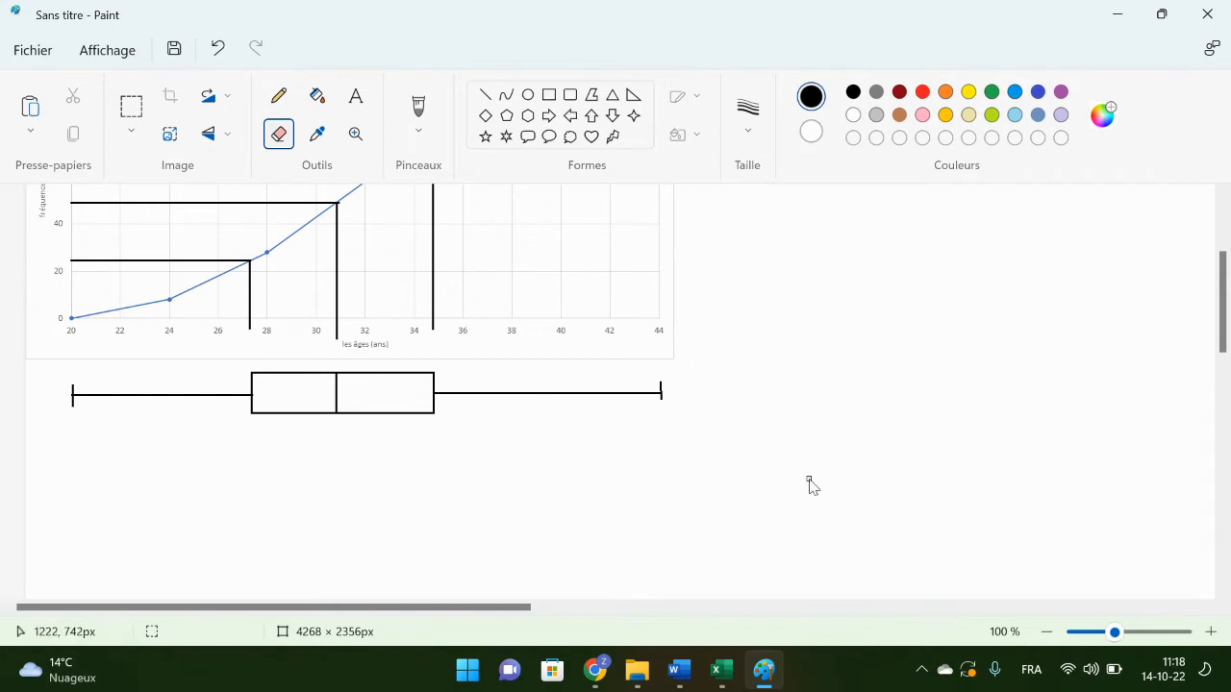
pyautogui.click(131, 107)
pyautogui.keyDown('ctrl'); pyautogui.scroll(-3, 735, 443); pyautogui.keyUp('ctrl')
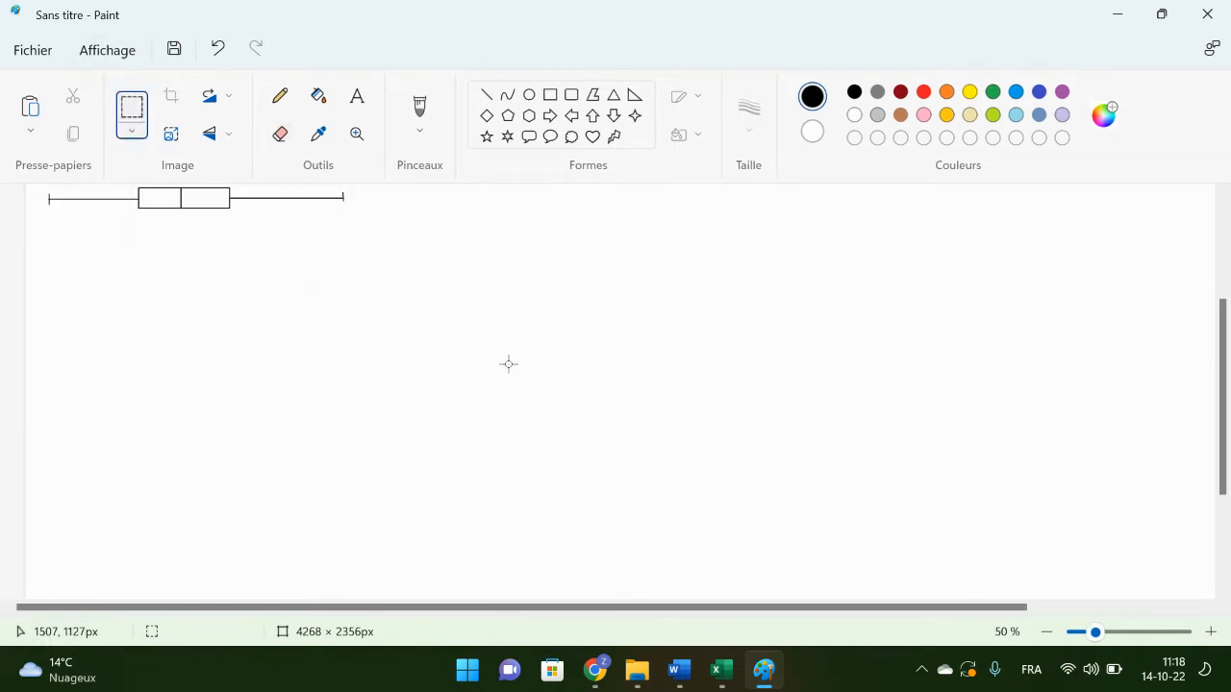
pyautogui.scroll(3, 508, 363)
pyautogui.moveTo(359, 420); pyautogui.dragTo(2, 32)
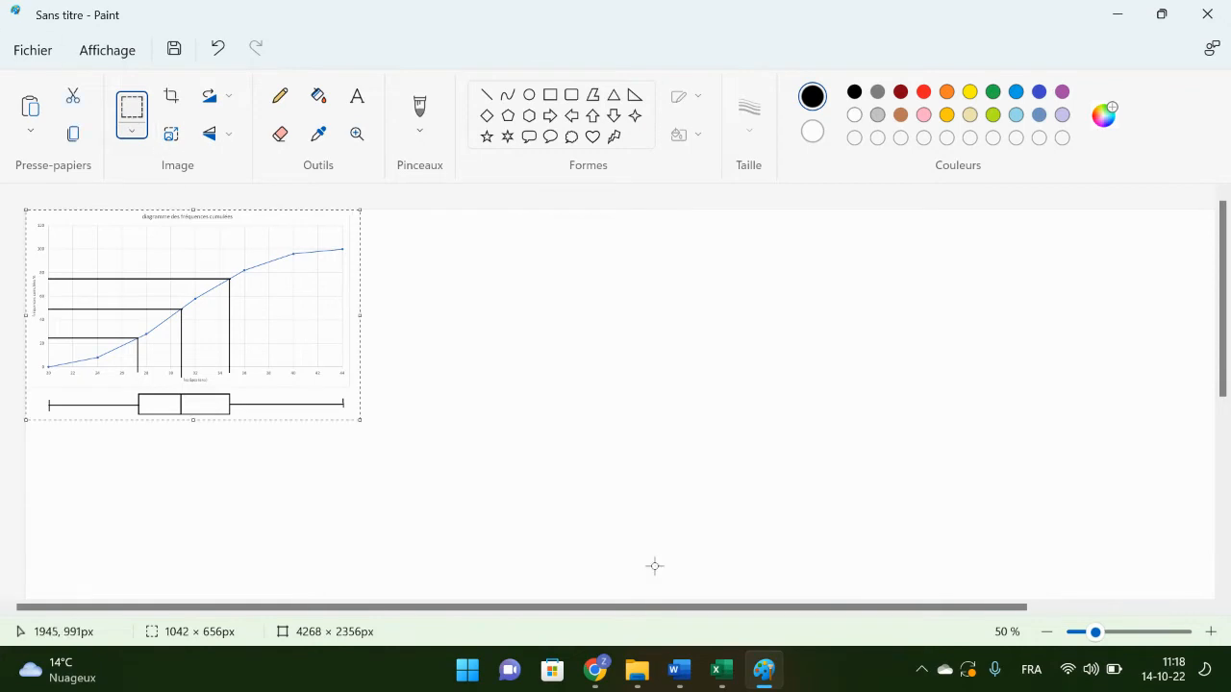
# Step: Switch to Word and replace the chart under question e with the copied annotated chart and box plot
pyautogui.click(679, 671)
pyautogui.click(613, 416)
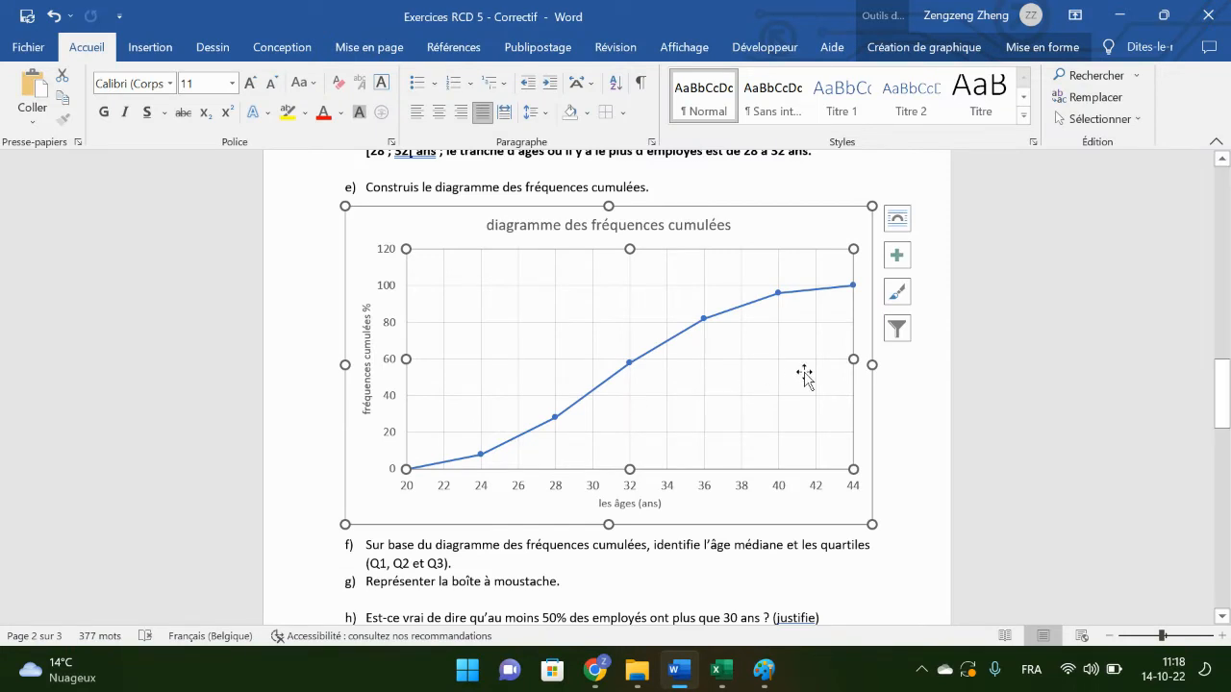
pyautogui.click(844, 215)
pyautogui.press('Delete')
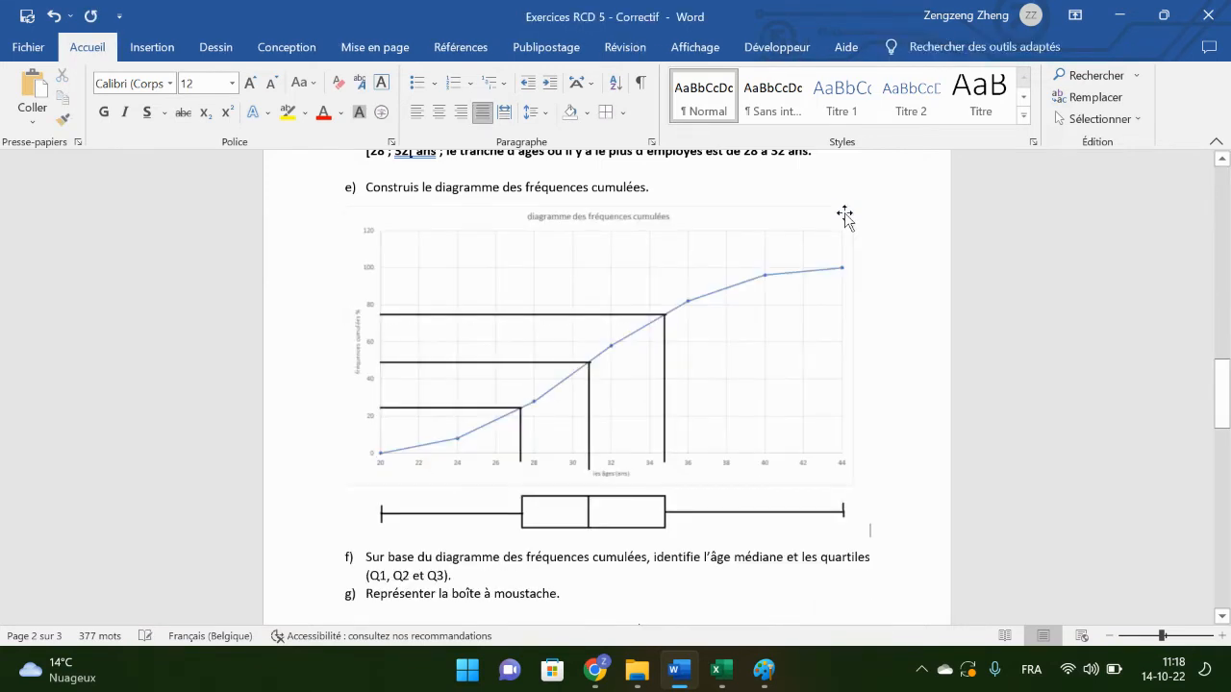
pyautogui.scroll(-2, 593, 330)
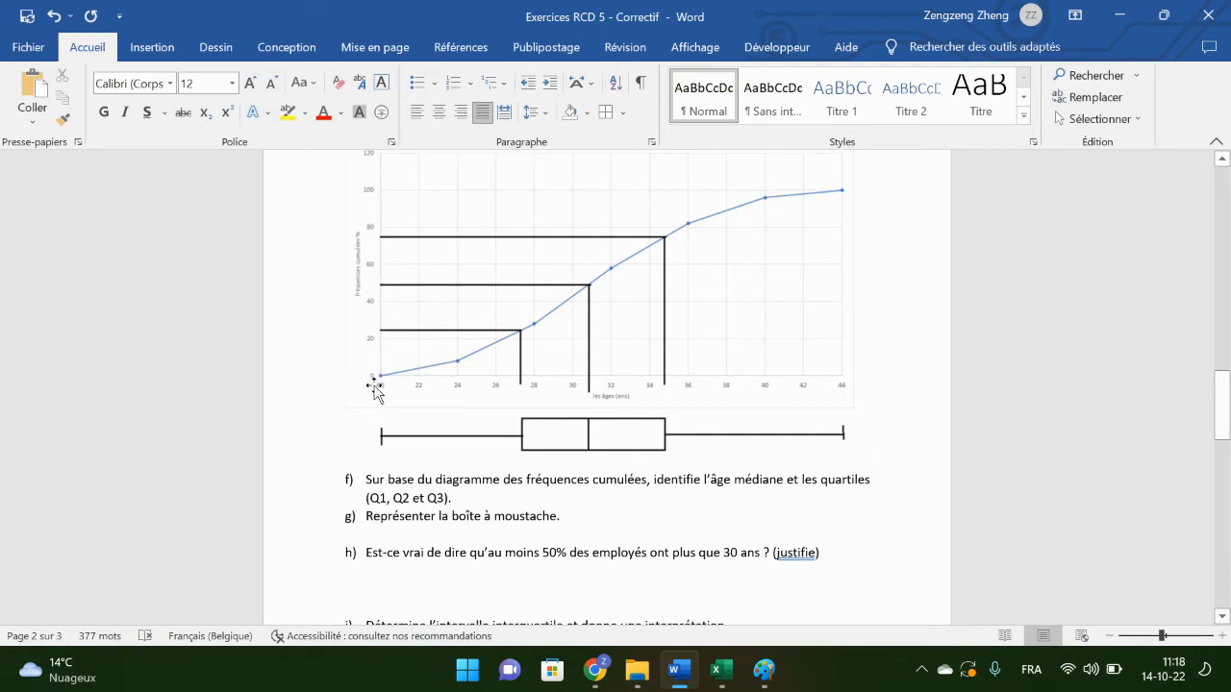
# Step: In the Excel chart, set the labels of both the vertical and the horizontal axis to font size 12
pyautogui.click(719, 670)
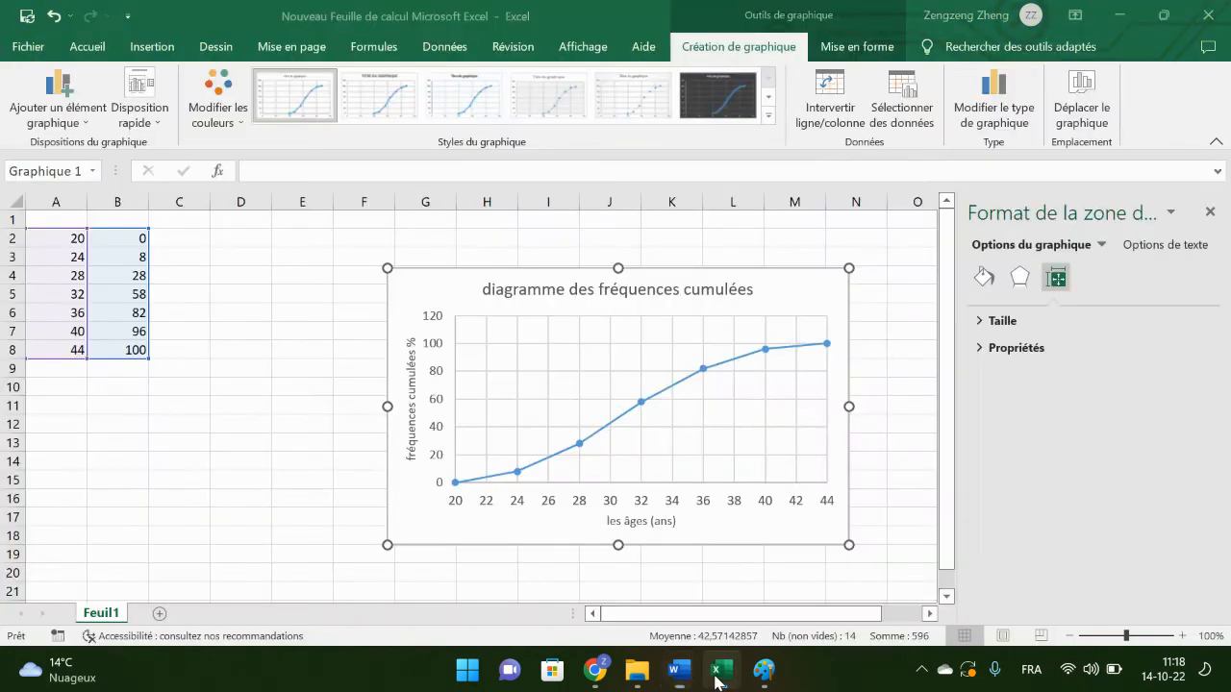
pyautogui.click(438, 461)
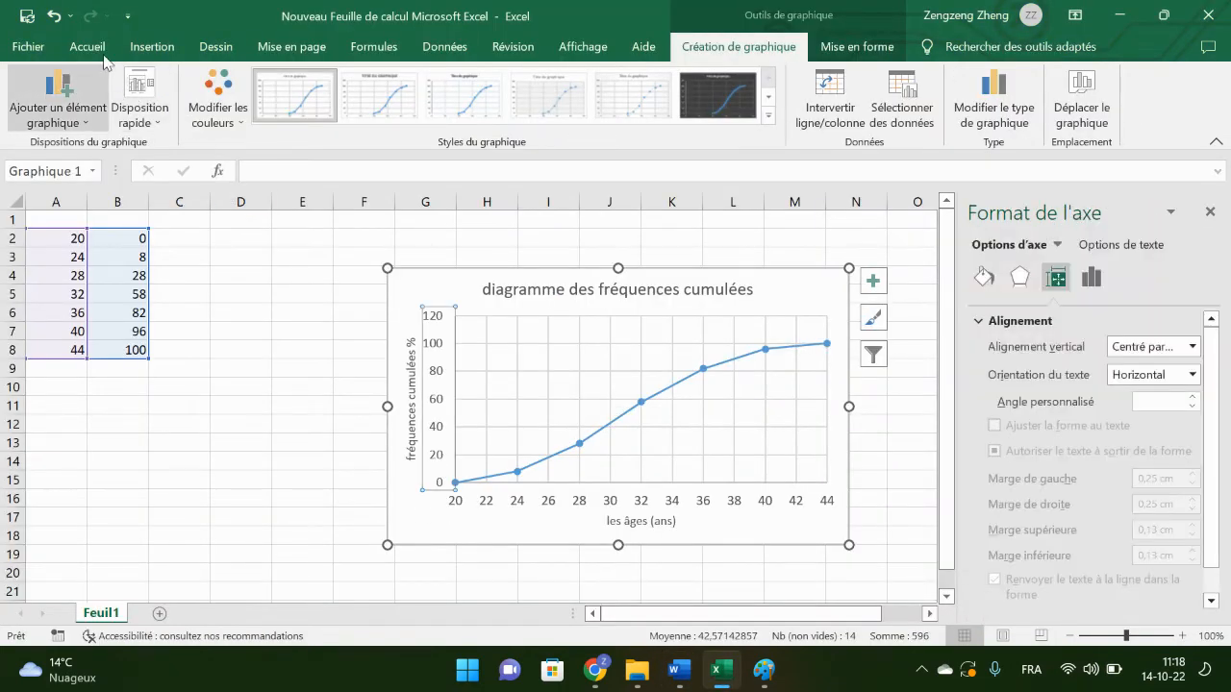
pyautogui.click(93, 47)
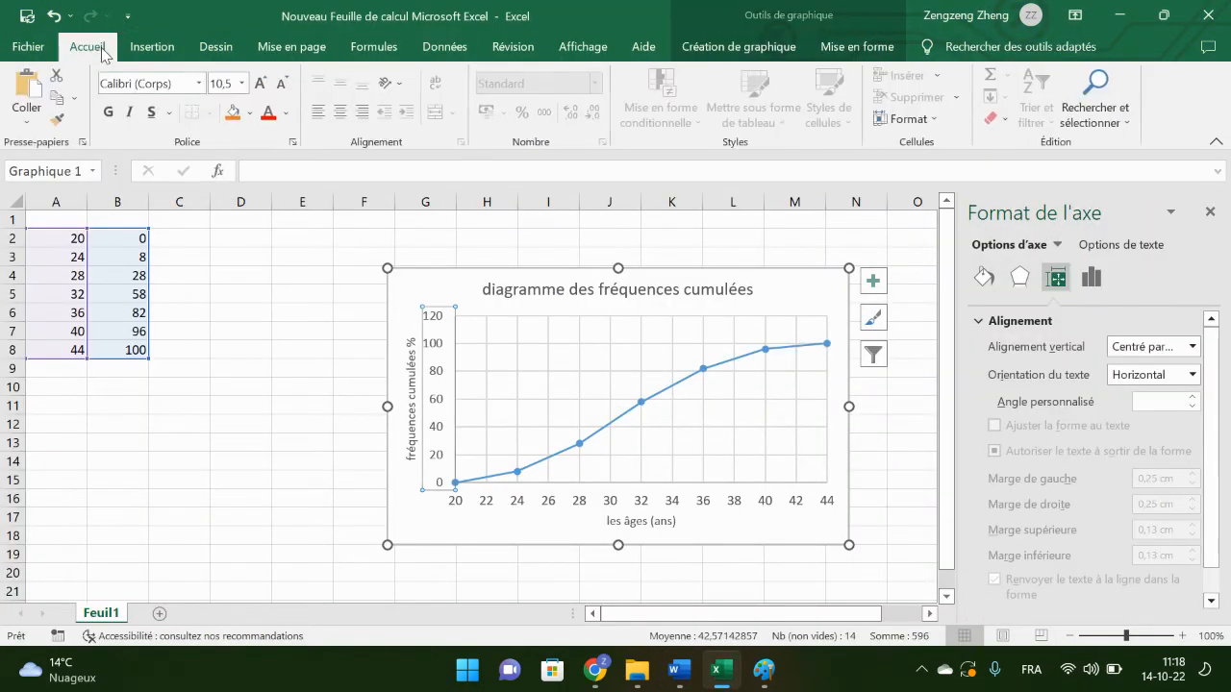
pyautogui.click(261, 82)
pyautogui.click(261, 82)
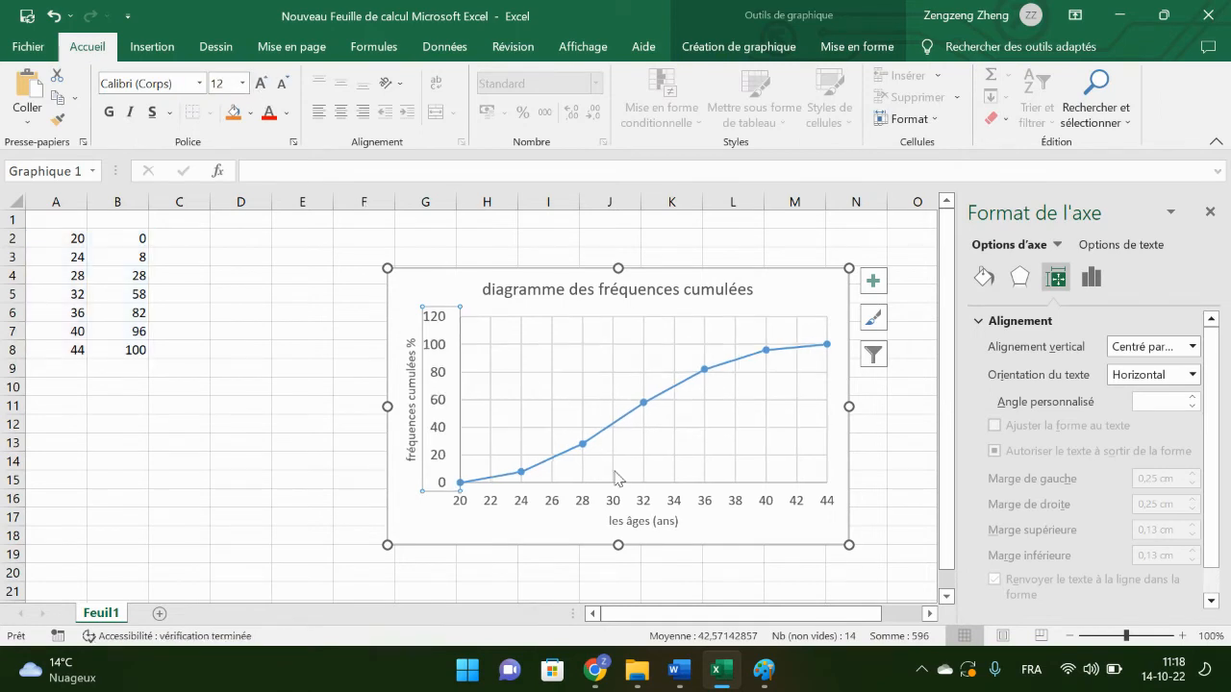
pyautogui.click(640, 508)
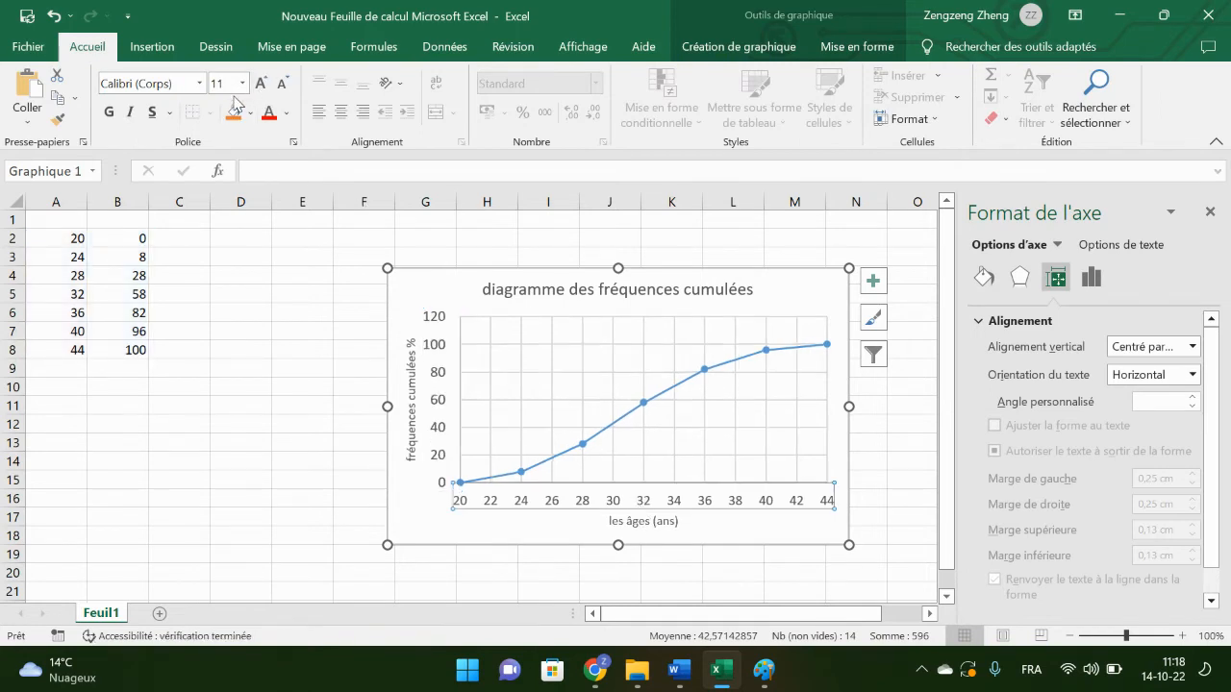
pyautogui.click(261, 83)
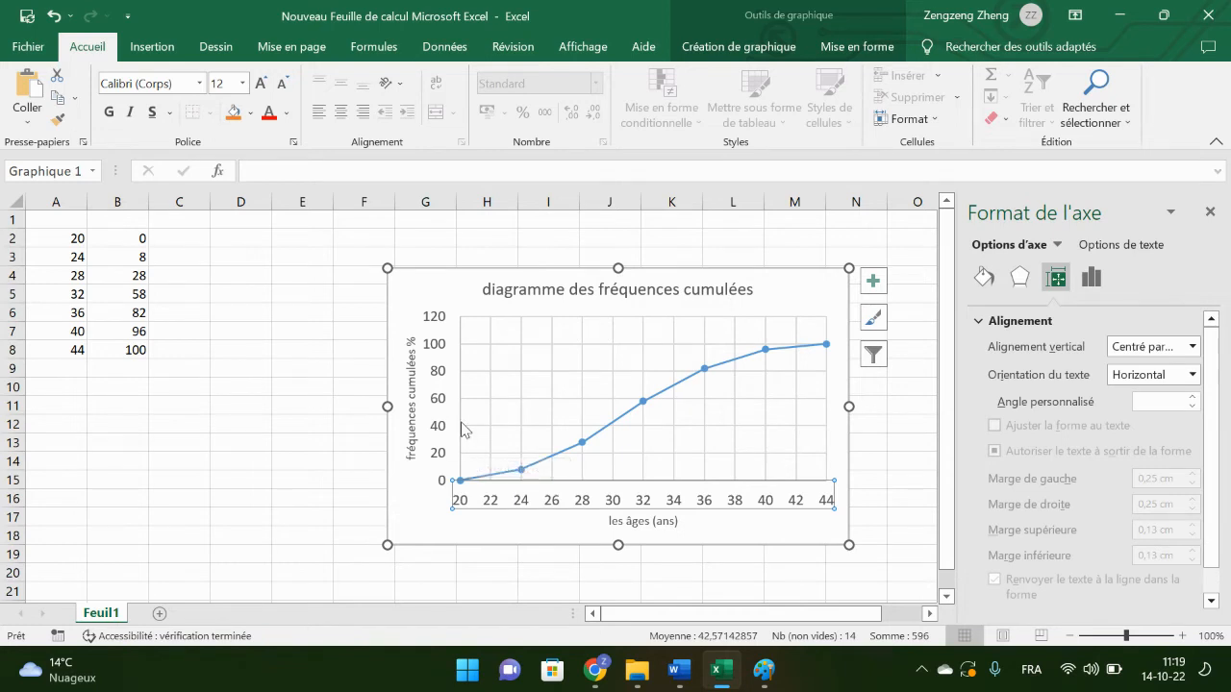
# Step: Set the maximum of the chart's vertical axis to 100
pyautogui.click(437, 376)
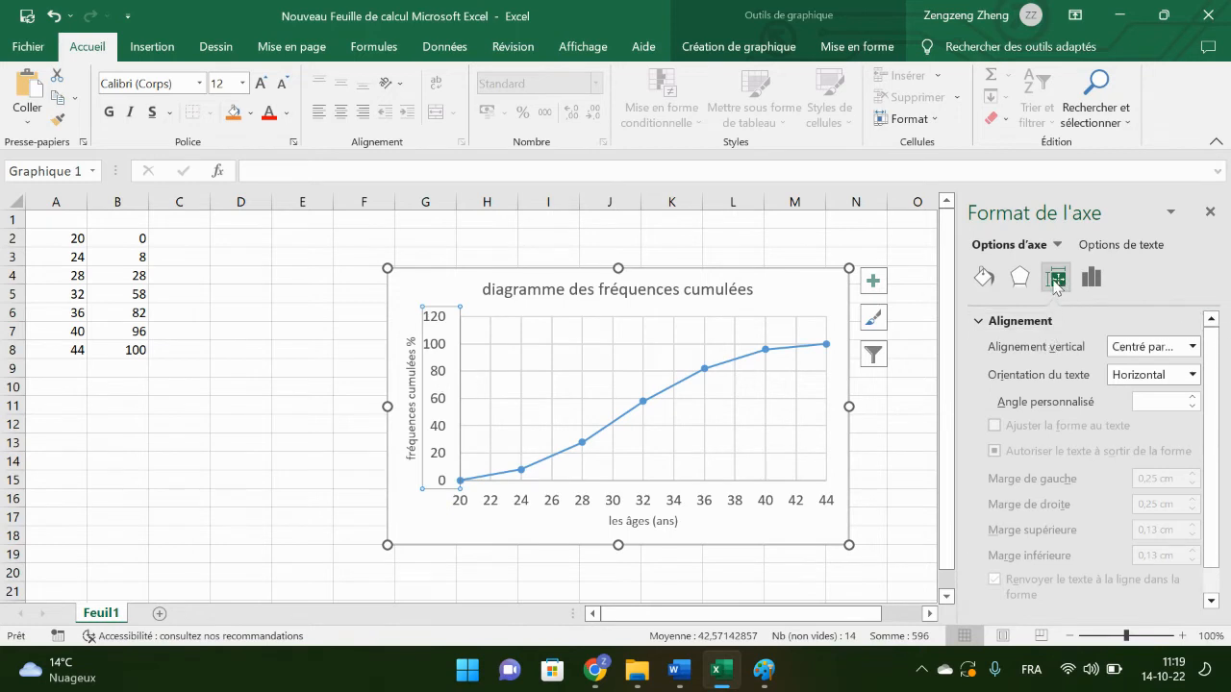
pyautogui.click(1091, 277)
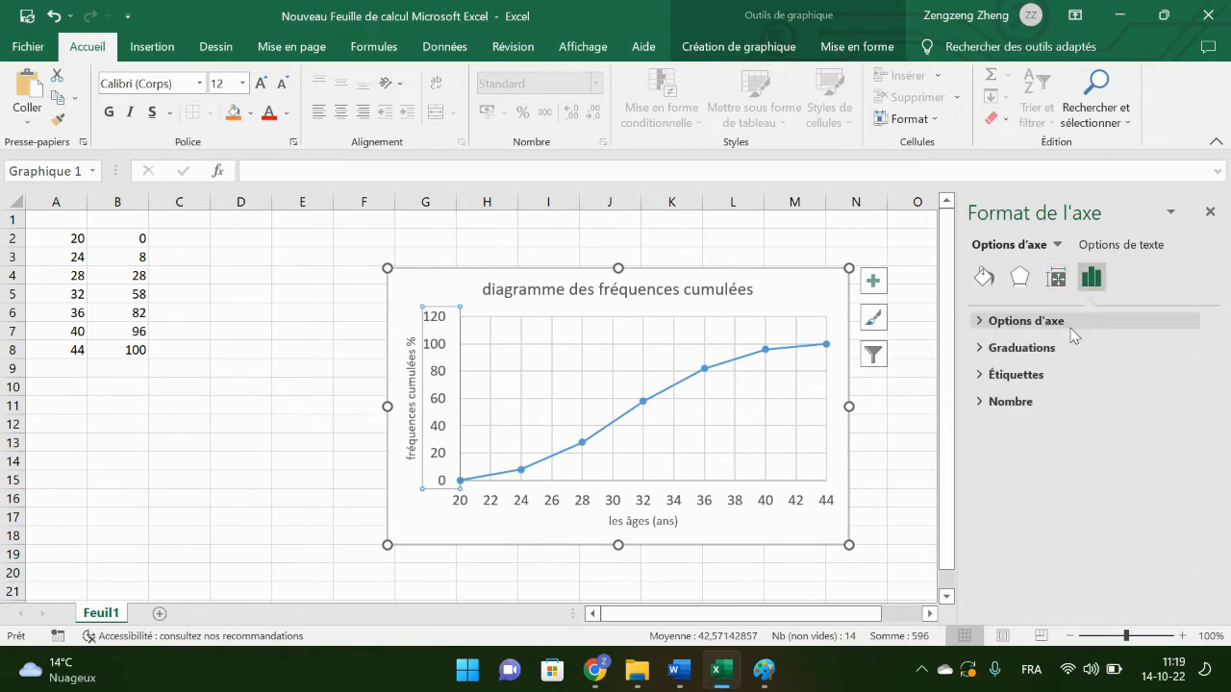
pyautogui.click(1025, 321)
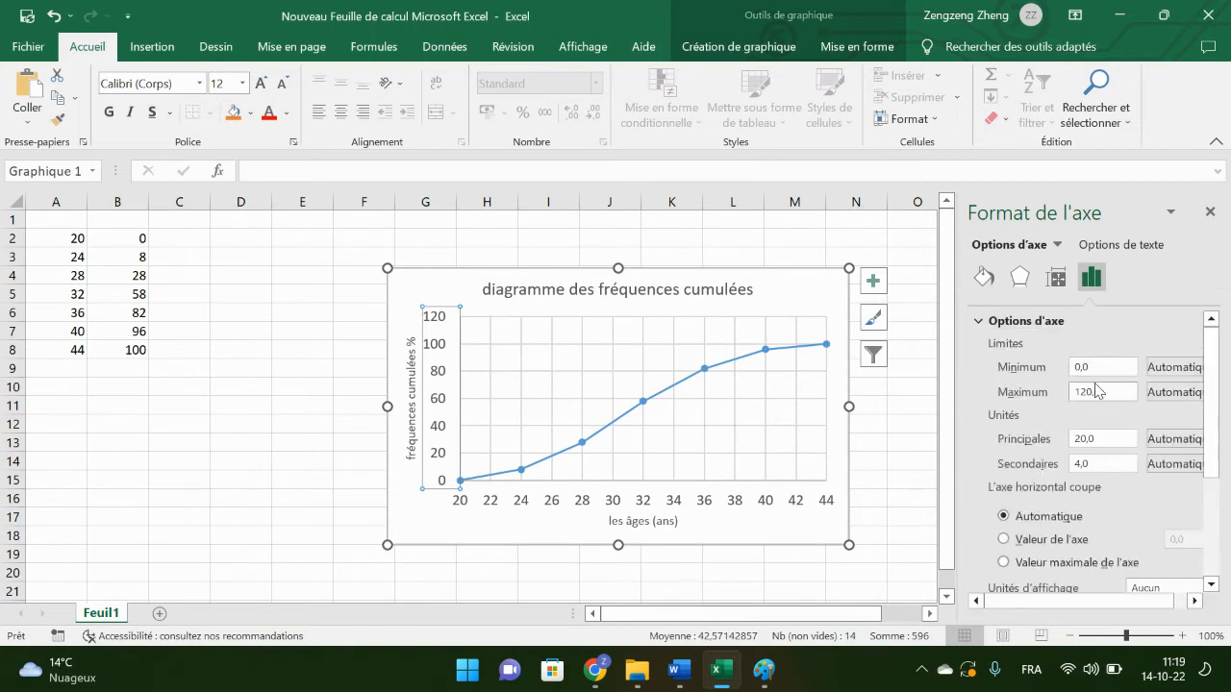
pyautogui.click(1096, 367)
pyautogui.click(1106, 393)
pyautogui.press('BackSpace')
pyautogui.press('Return')
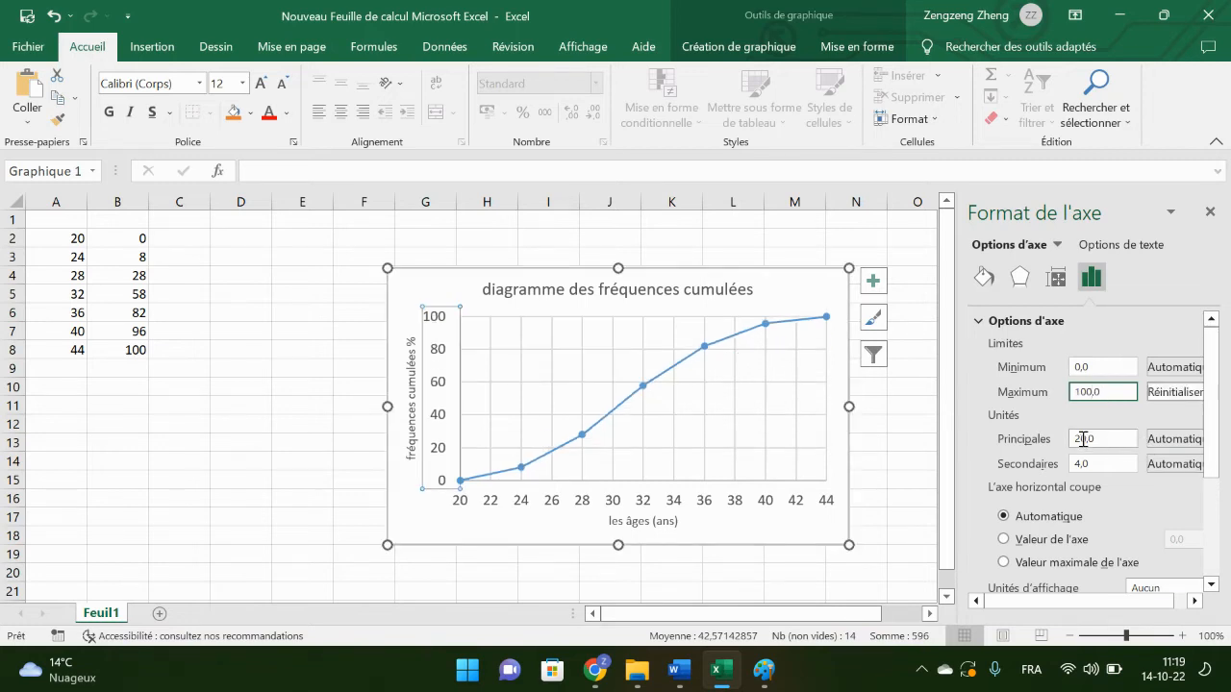
# Step: Set the major unit of the vertical axis to 10 and select the whole chart
pyautogui.click(1083, 439)
pyautogui.press('BackSpace')
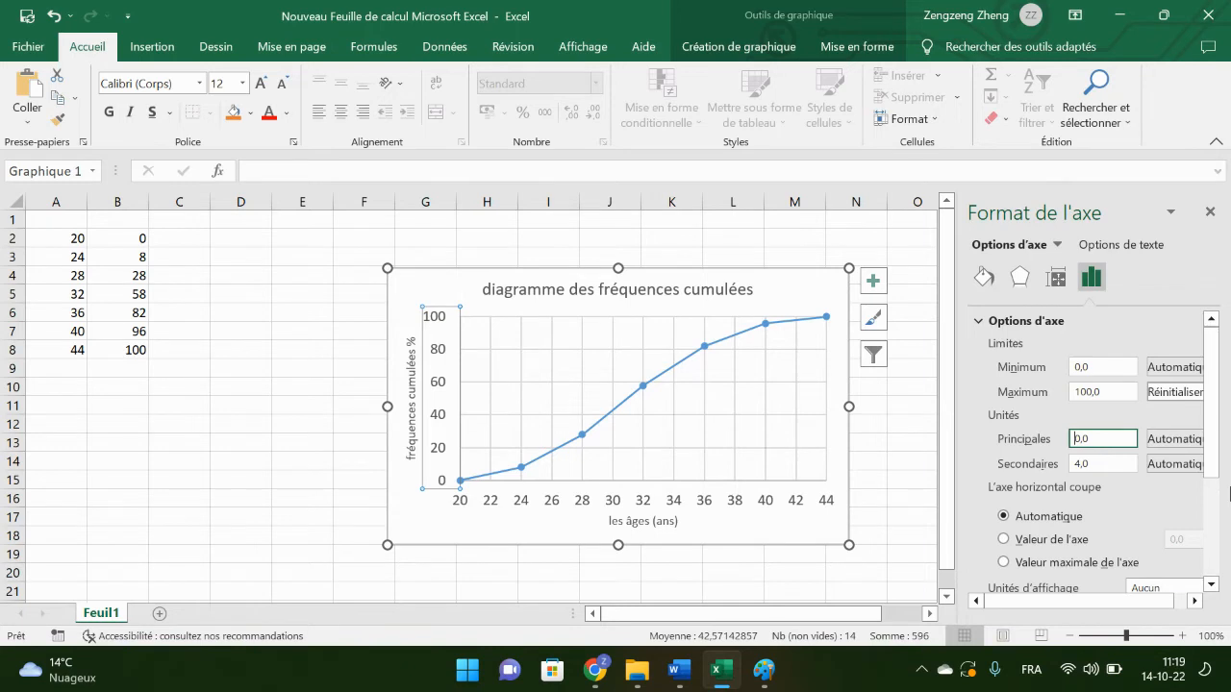
pyautogui.write('1')
pyautogui.press('Return')
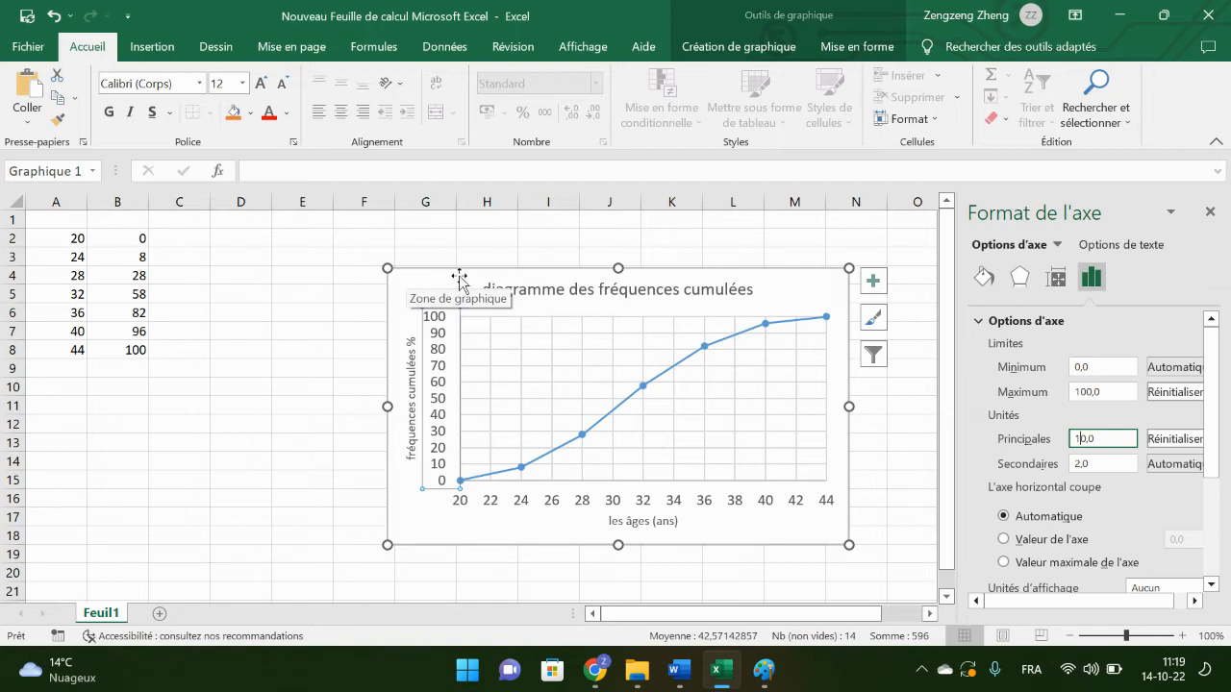
pyautogui.click(723, 517)
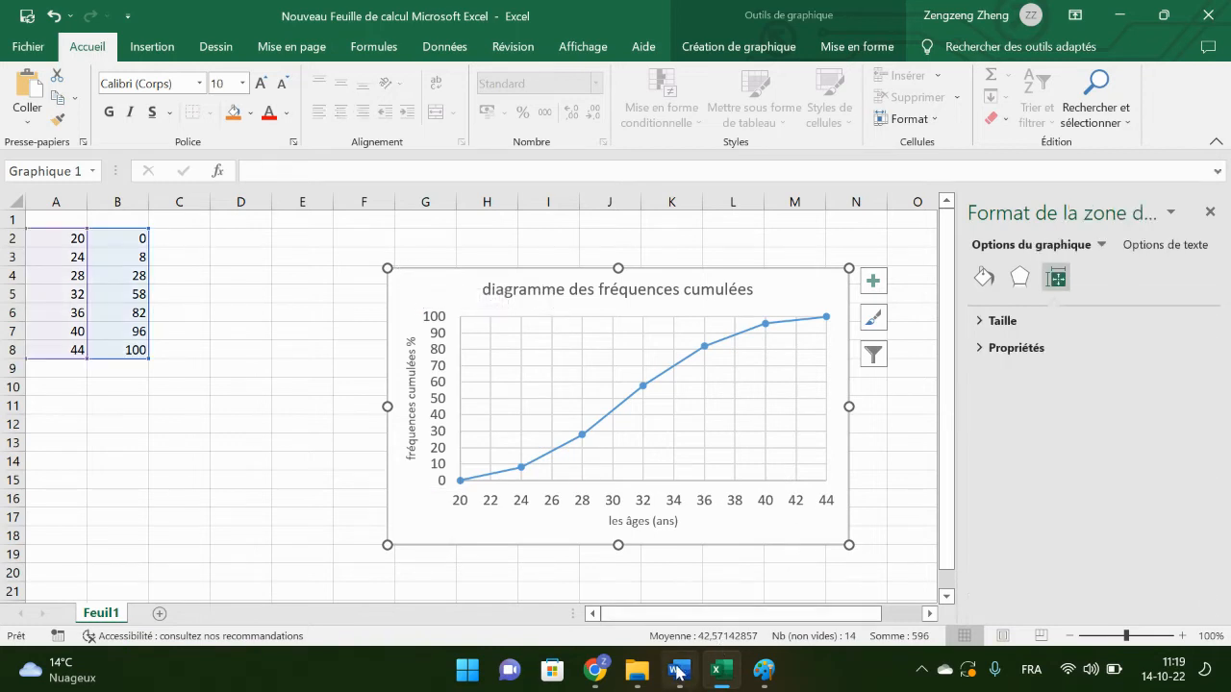
# Step: Return to the Word answer sheet and insert blank answer lines below question f
pyautogui.click(765, 671)
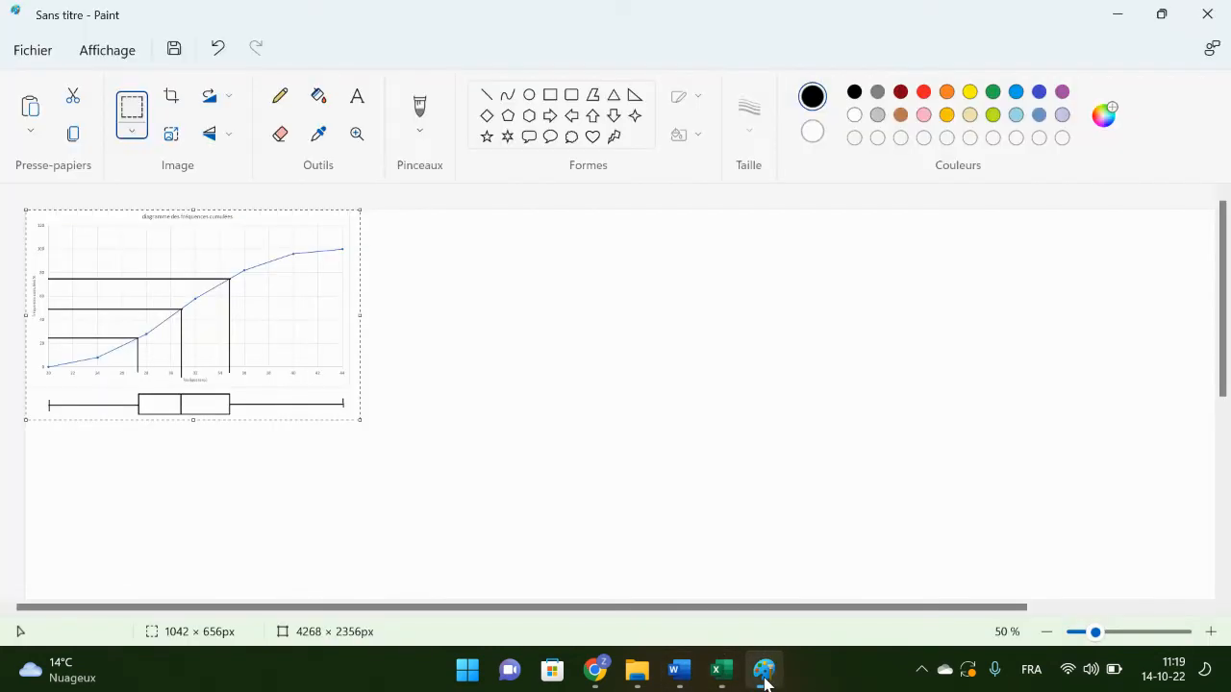
pyautogui.click(679, 673)
pyautogui.scroll(-1, 731, 544)
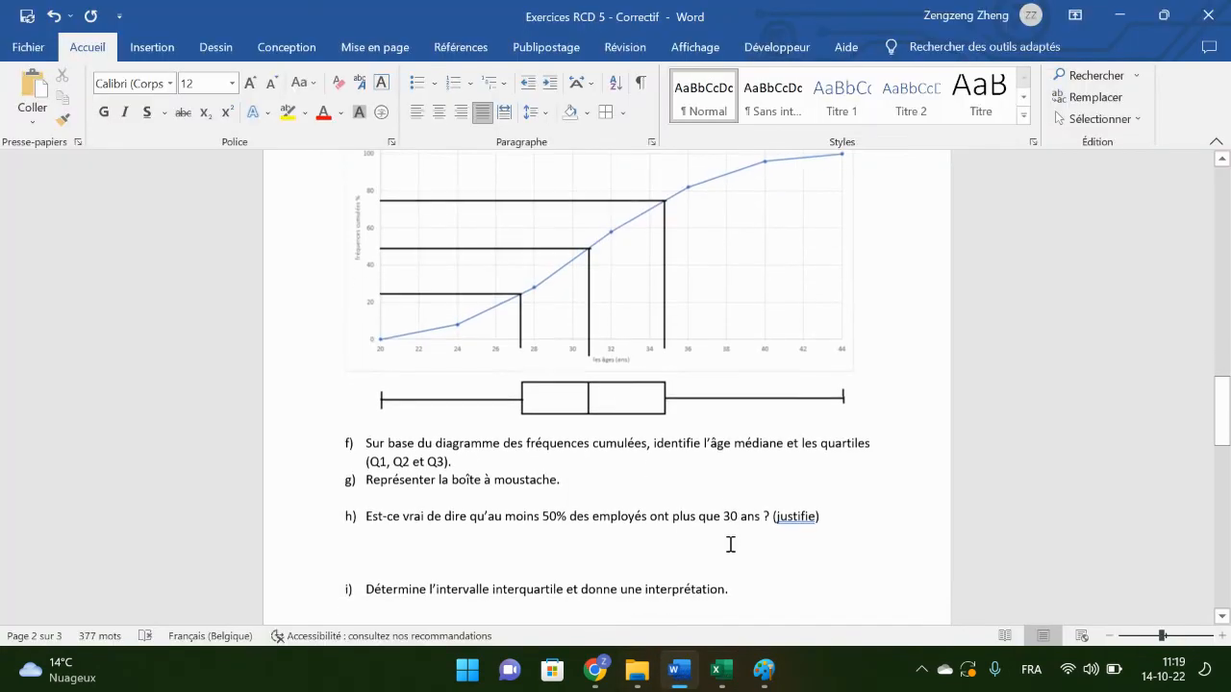
pyautogui.click(600, 465)
pyautogui.press('Return')
pyautogui.press('BackSpace')
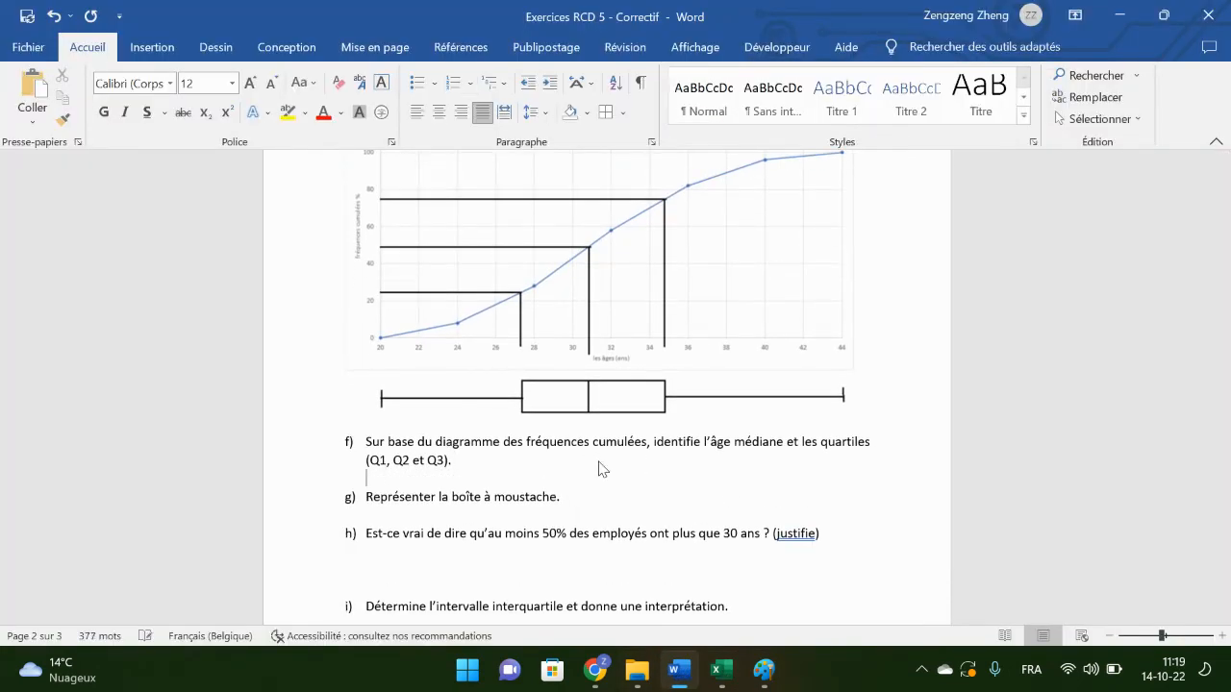
pyautogui.press('Return')
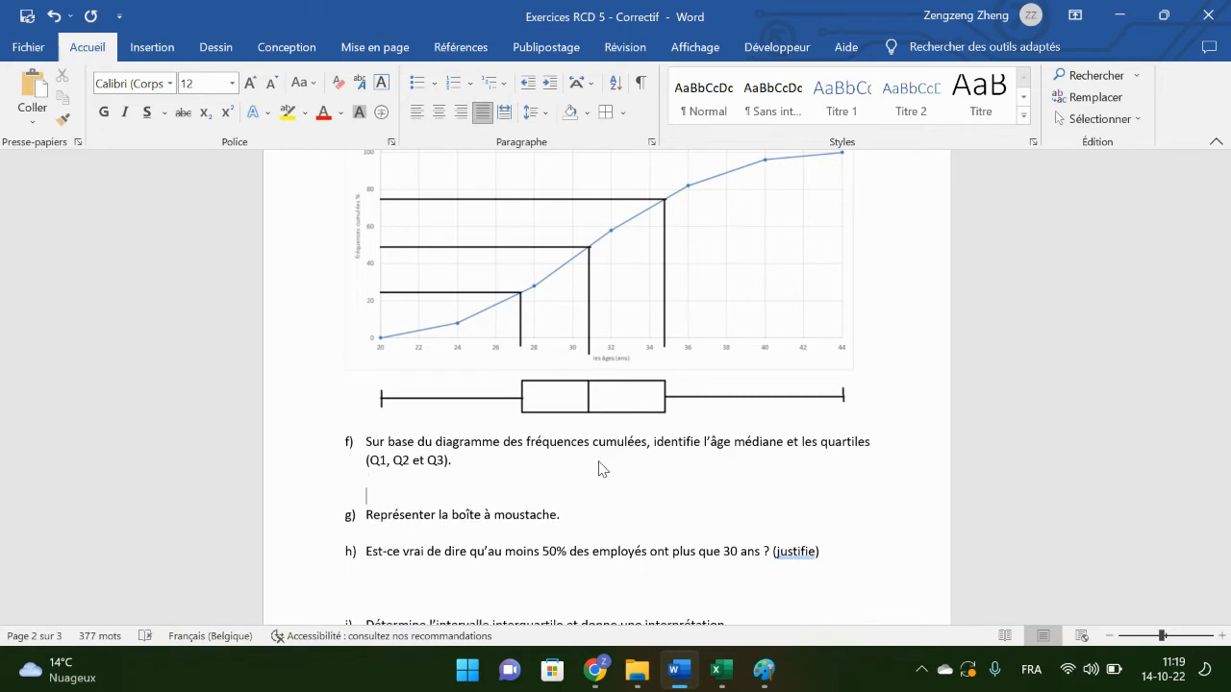
pyautogui.write('Q1')
pyautogui.press('BackSpace')
pyautogui.press('BackSpace')
pyautogui.press('Return')
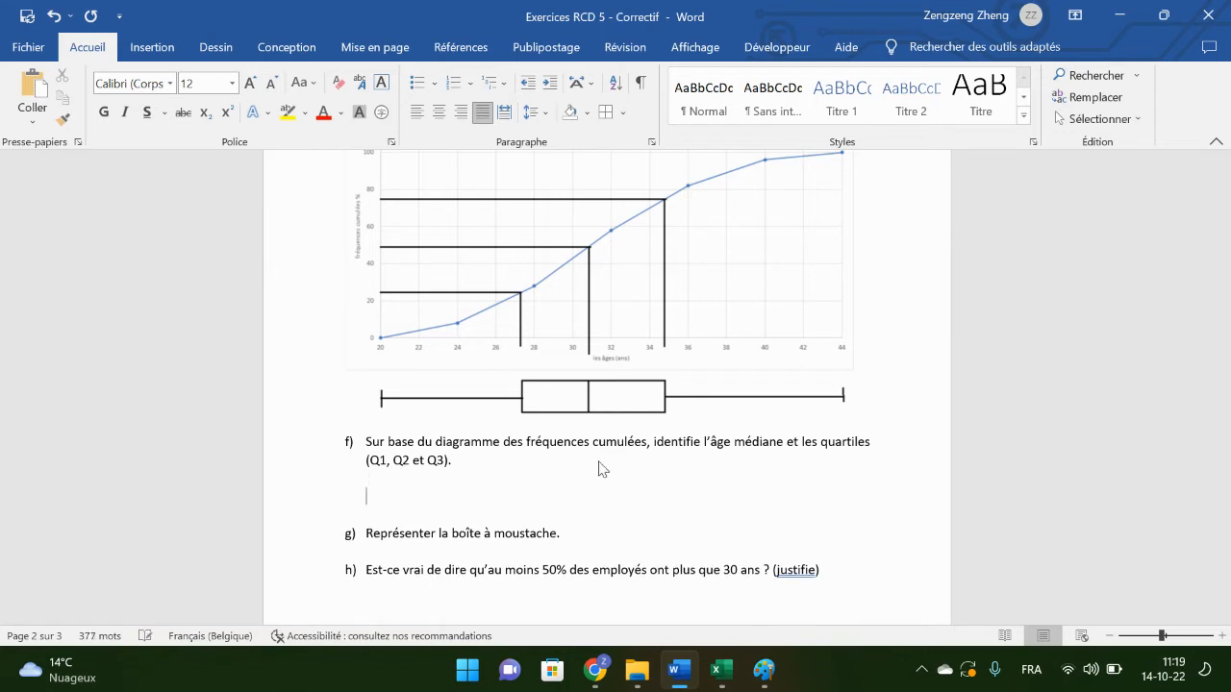